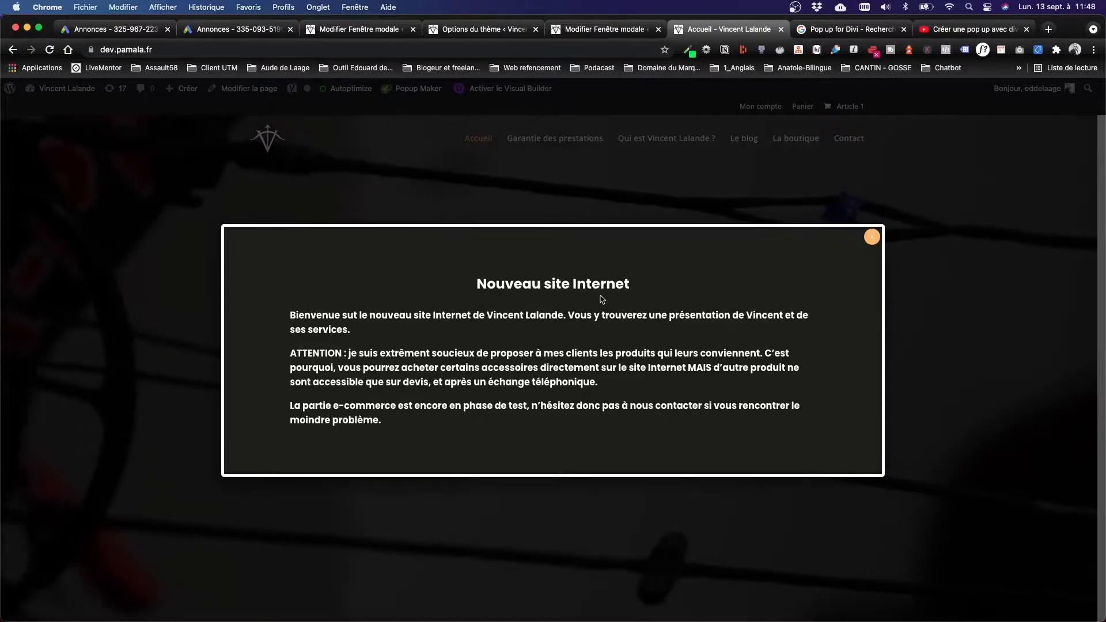
- Close the welcome popup on the site's home page and look over the page content
{"action": "left_click", "coordinate": [871, 237]}
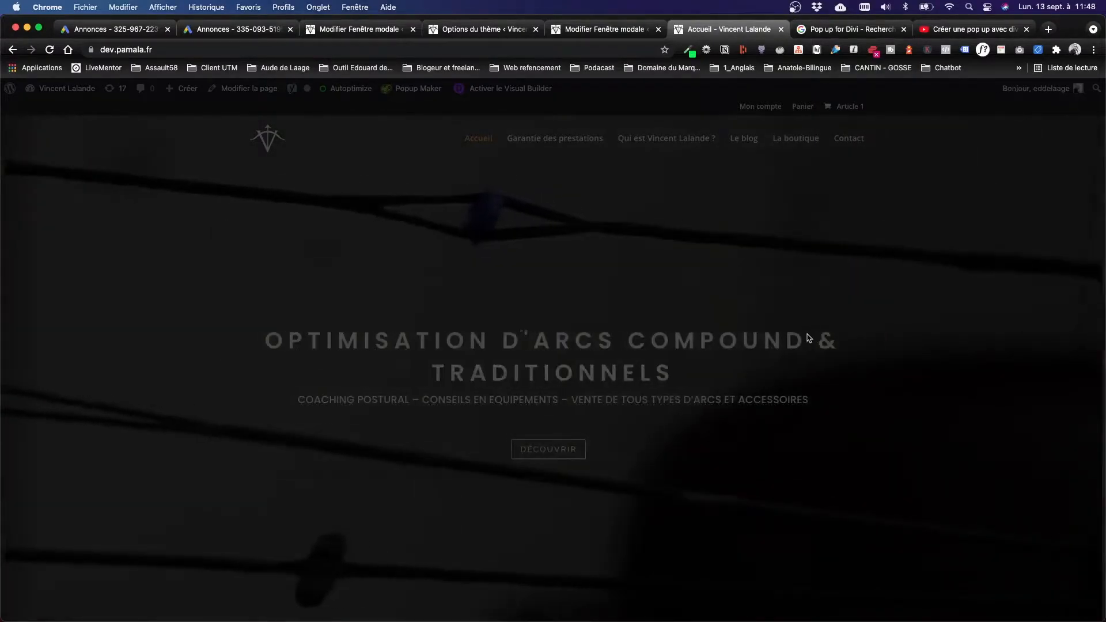
{"action": "scroll", "coordinate": [815, 341], "scroll_direction": "down", "scroll_amount": 10}
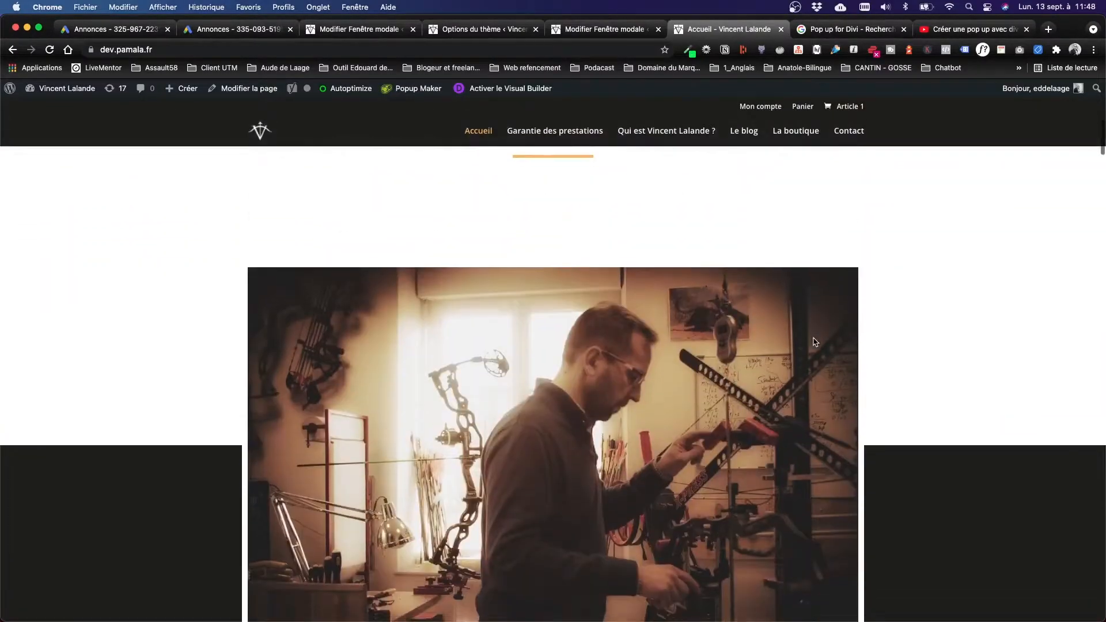
{"action": "scroll", "coordinate": [815, 341], "scroll_direction": "up", "scroll_amount": 10}
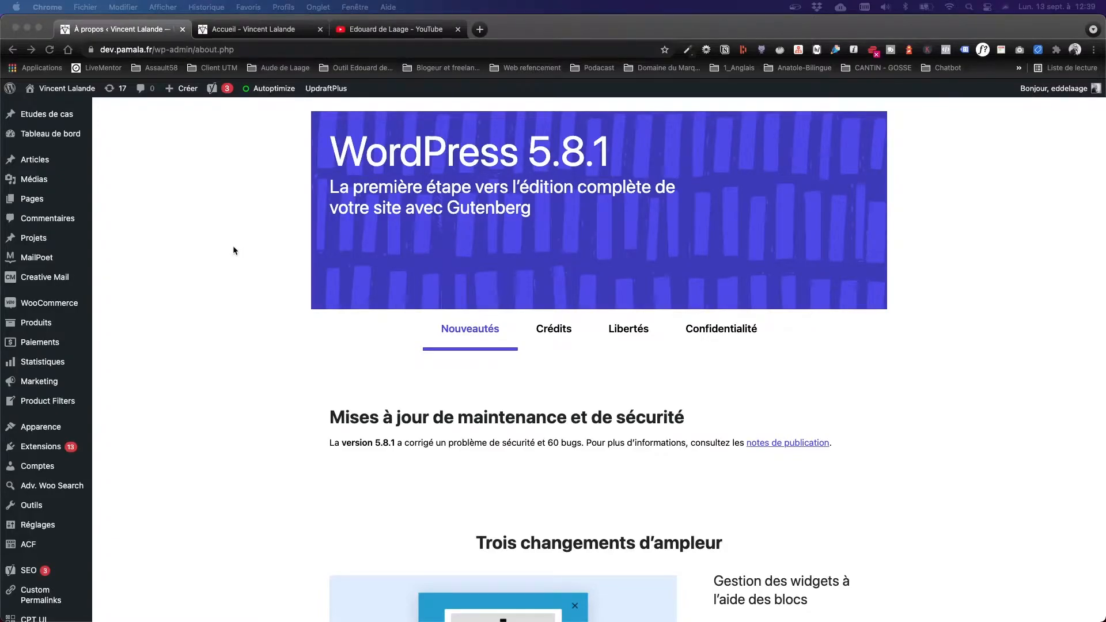
- Search the WordPress directory of installable extensions for "popup maker"
{"action": "left_click", "coordinate": [184, 259]}
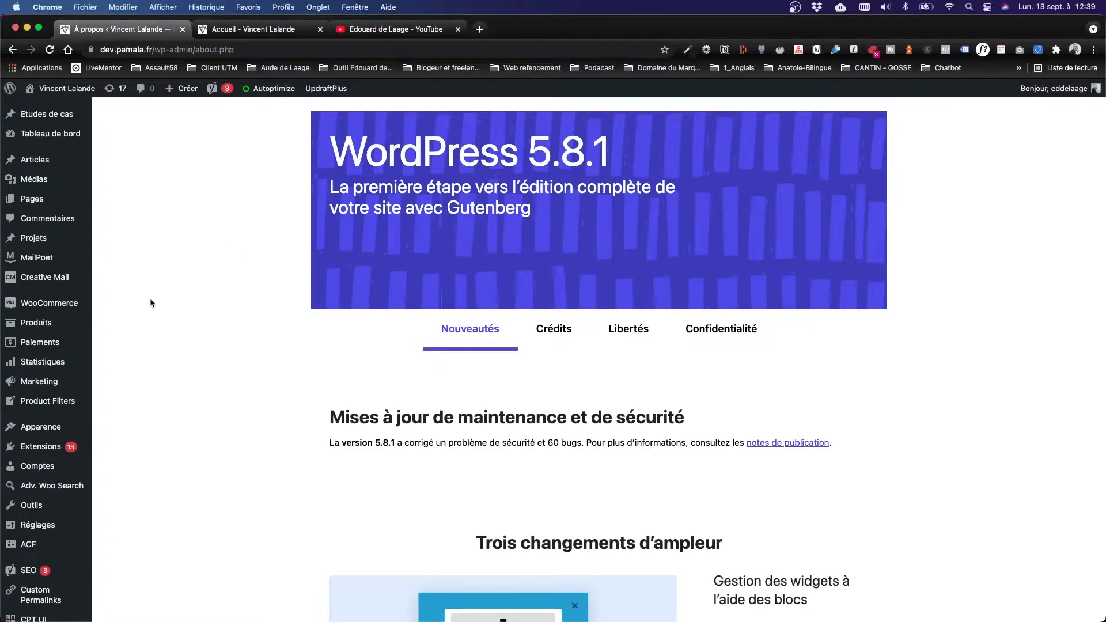
{"action": "left_click", "coordinate": [47, 444]}
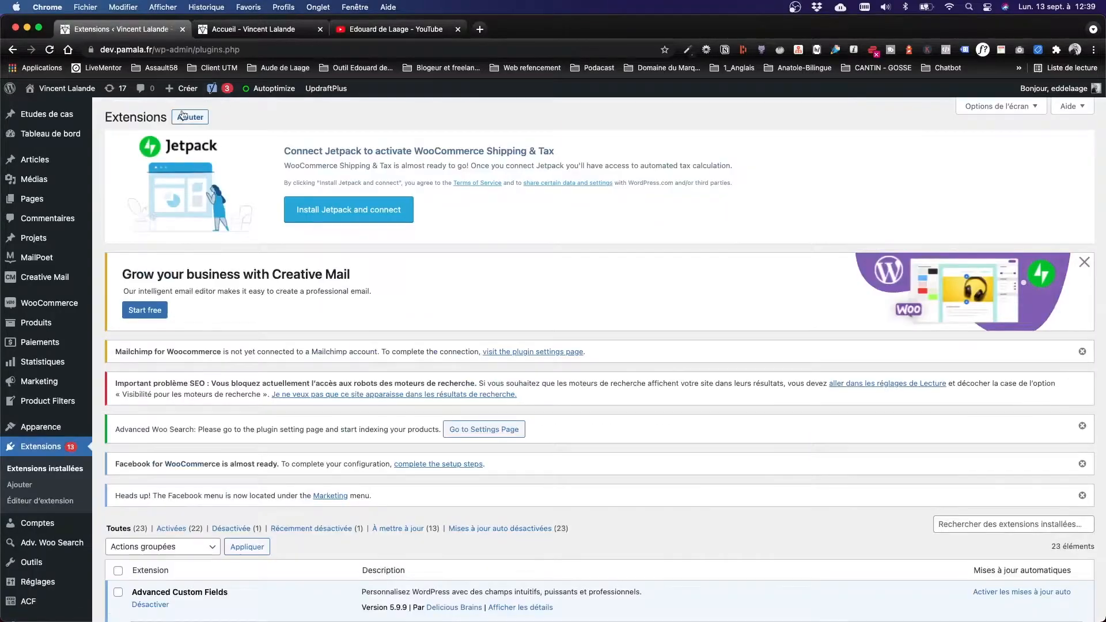
{"action": "left_click", "coordinate": [182, 119]}
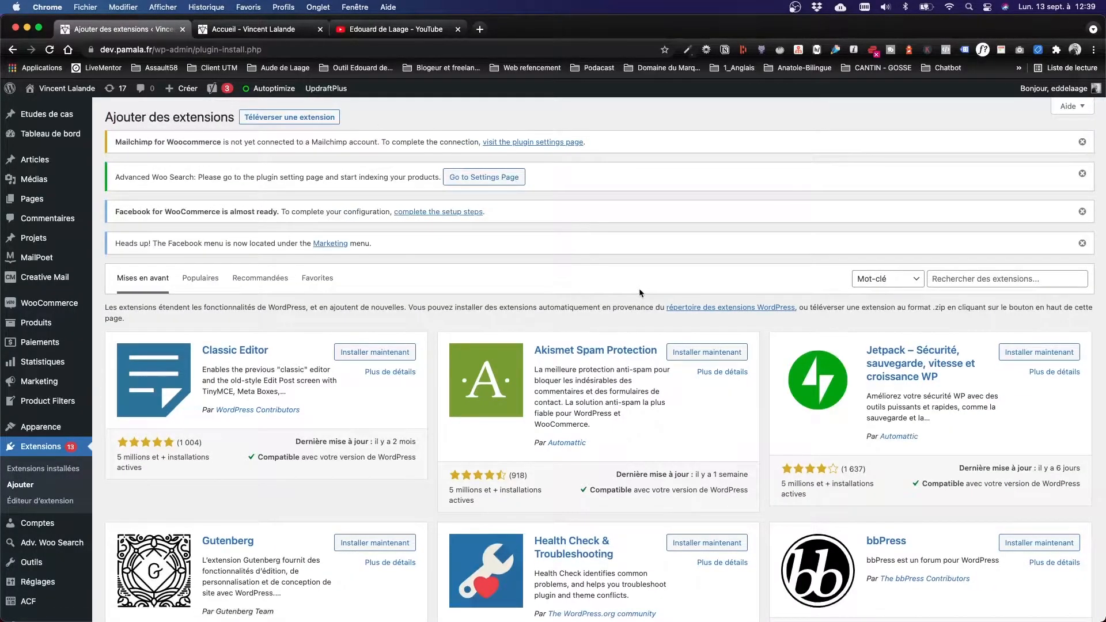
{"action": "left_click", "coordinate": [944, 275]}
{"action": "type", "text": "po"}
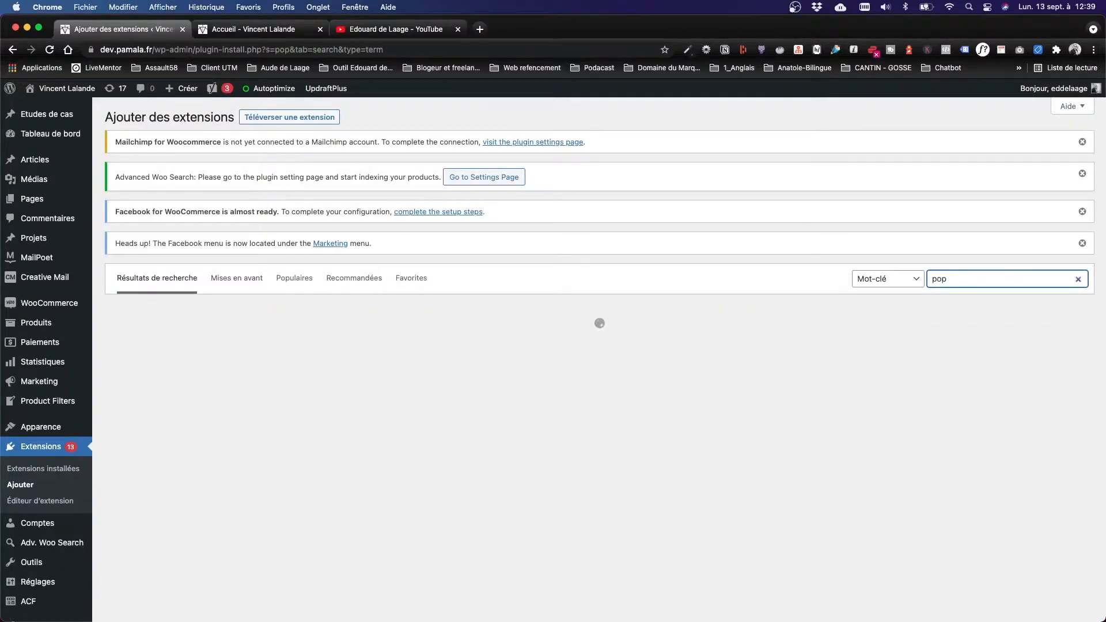
{"action": "type", "text": "pup maker"}
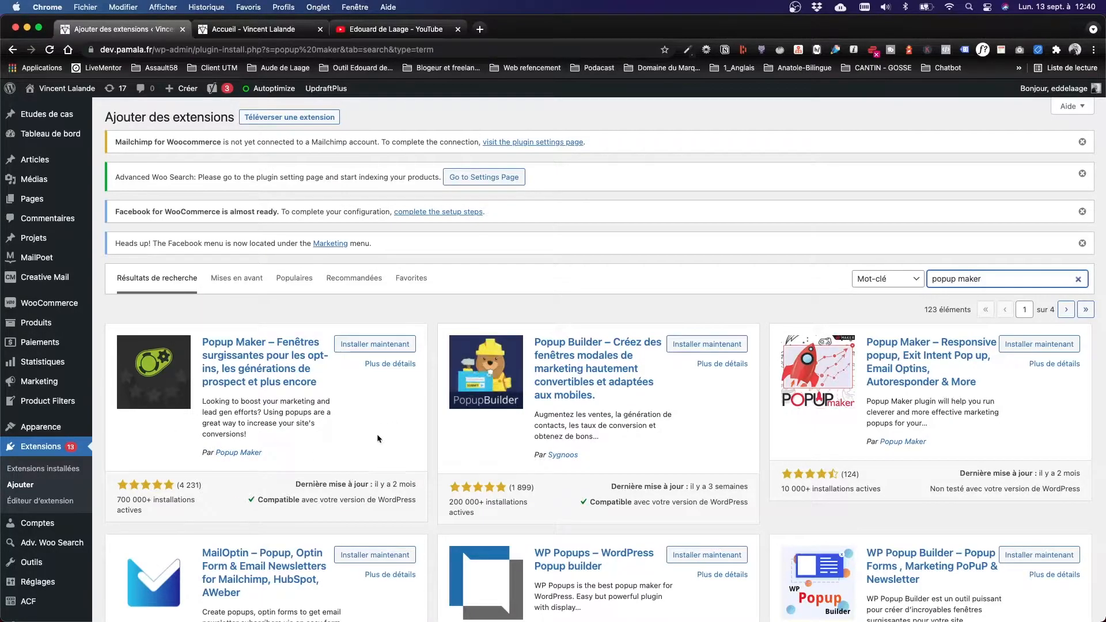
- Install and activate the extension "Popup Maker – Fenêtres surgissantes", and locate it among the installed extensions
{"action": "left_click", "coordinate": [366, 344]}
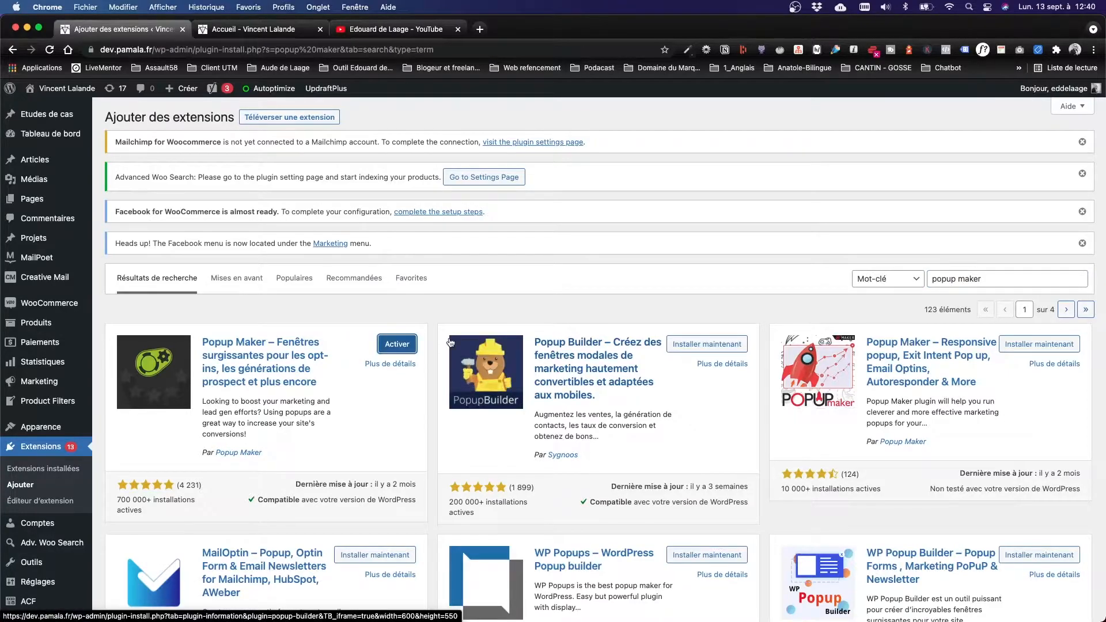
{"action": "left_click", "coordinate": [390, 347]}
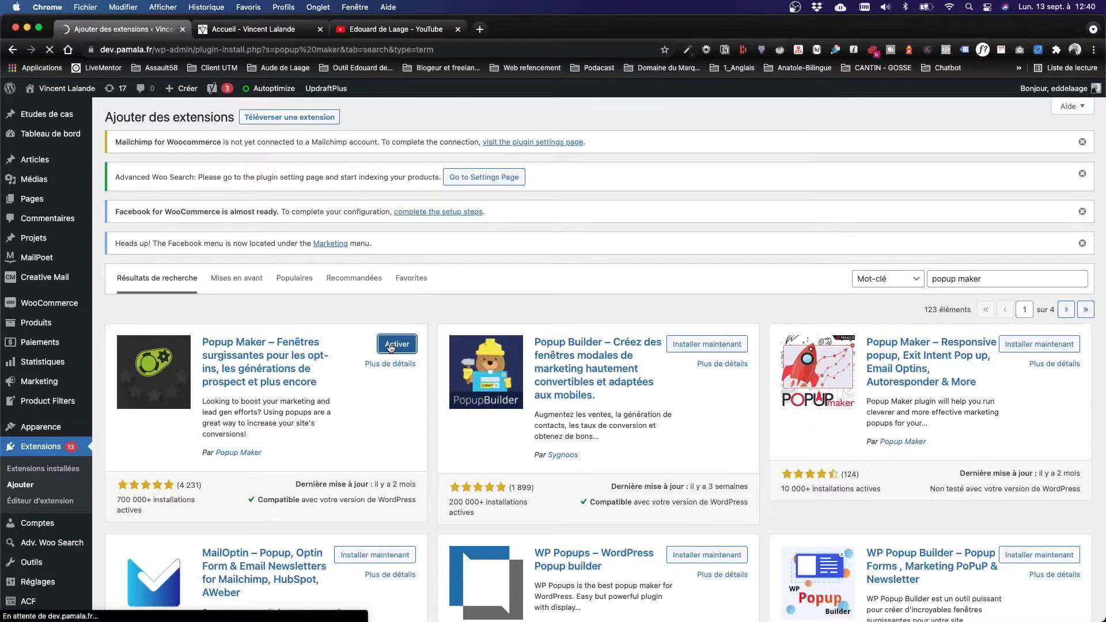
{"action": "scroll", "coordinate": [553, 315], "scroll_direction": "down", "scroll_amount": 15}
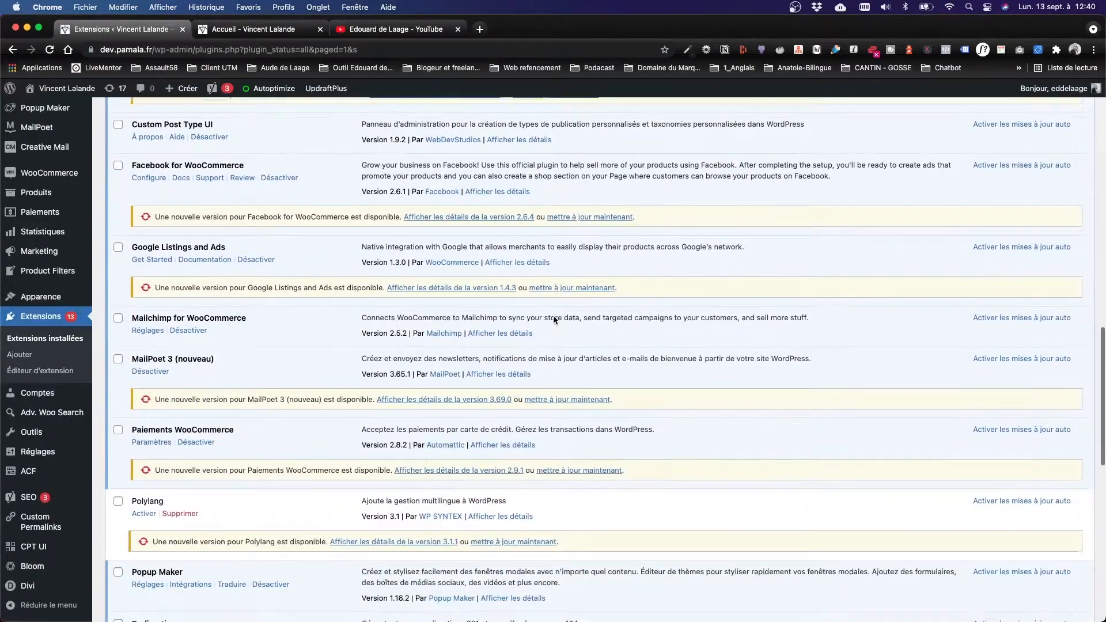
{"action": "scroll", "coordinate": [554, 320], "scroll_direction": "down", "scroll_amount": 1}
{"action": "scroll", "coordinate": [185, 495], "scroll_direction": "down", "scroll_amount": 3}
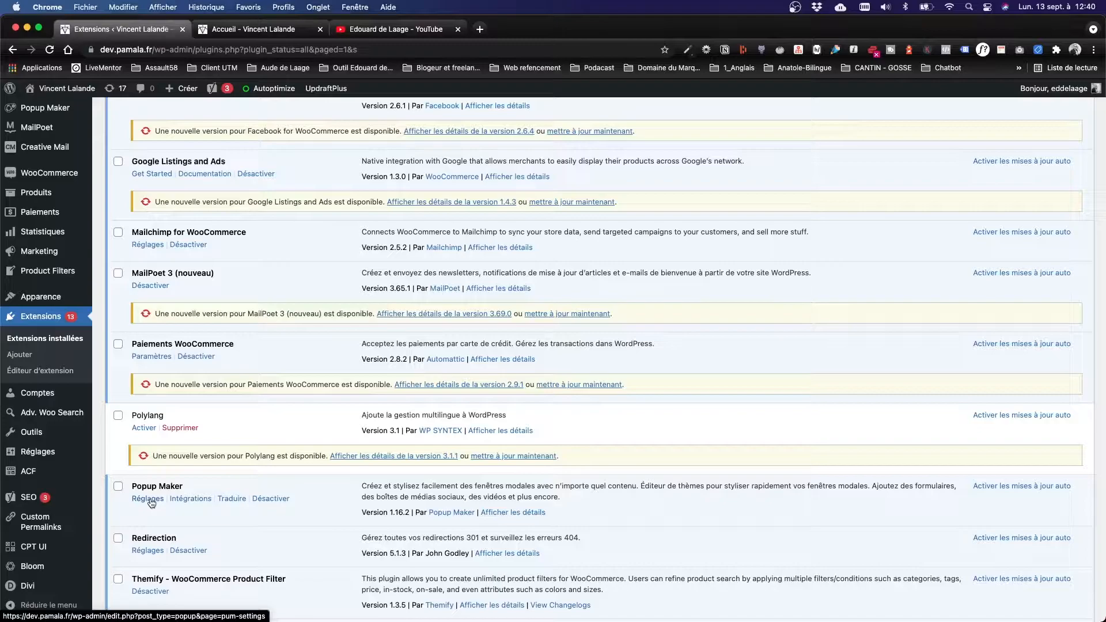
{"action": "scroll", "coordinate": [34, 360], "scroll_direction": "up", "scroll_amount": 5}
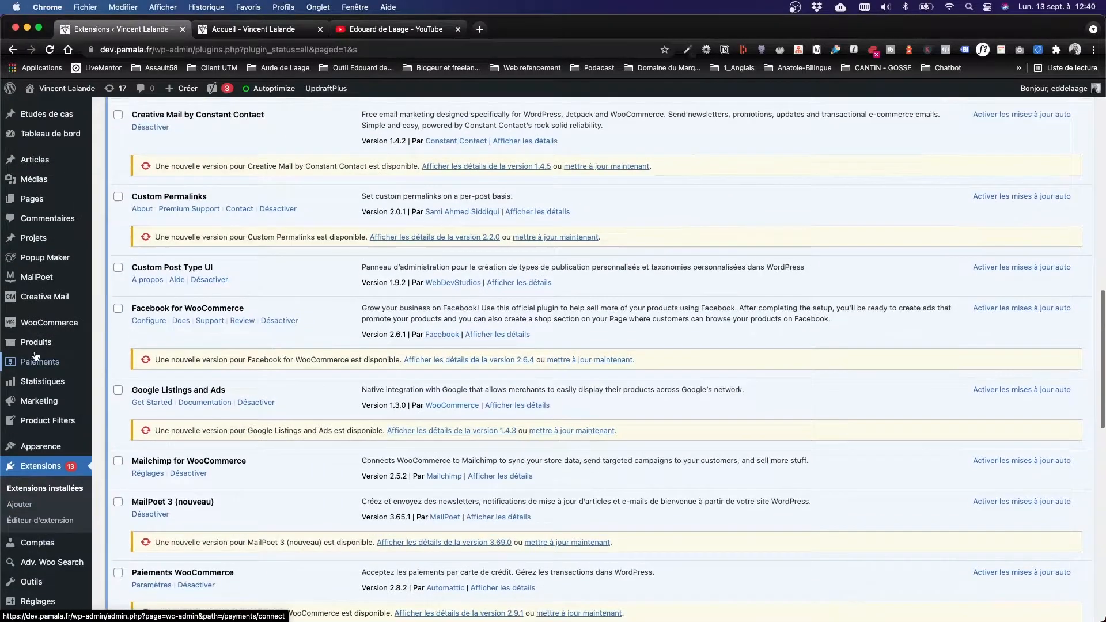
- Create a new Popup Maker modal window and name it "Nouveau site Internet", leaving its optional title empty
{"action": "mouse_move", "coordinate": [42, 251]}
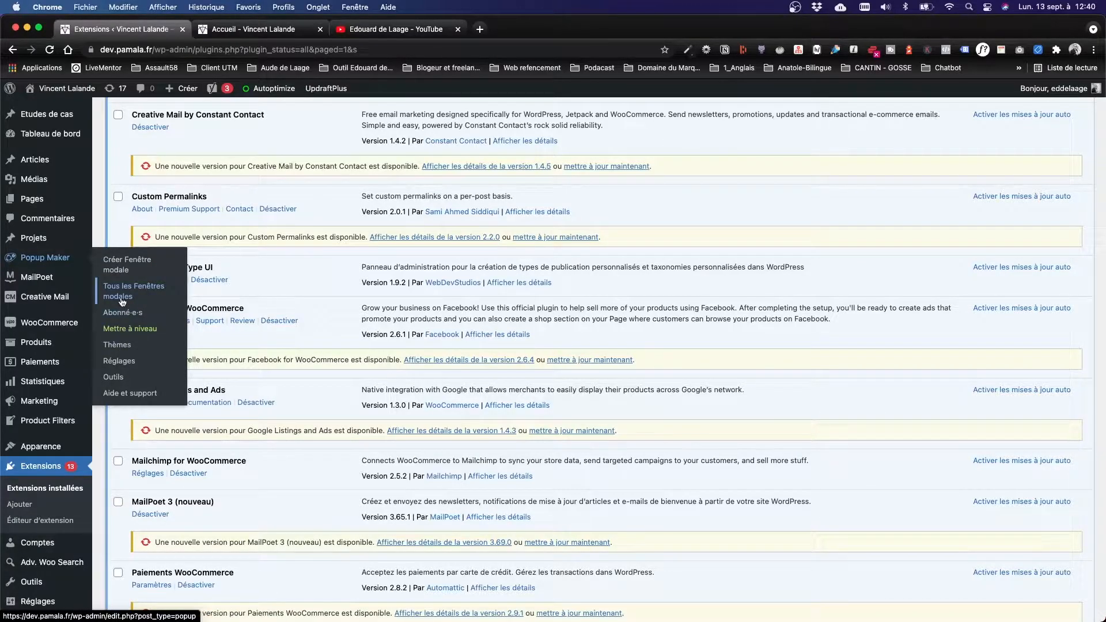
{"action": "left_click", "coordinate": [117, 265]}
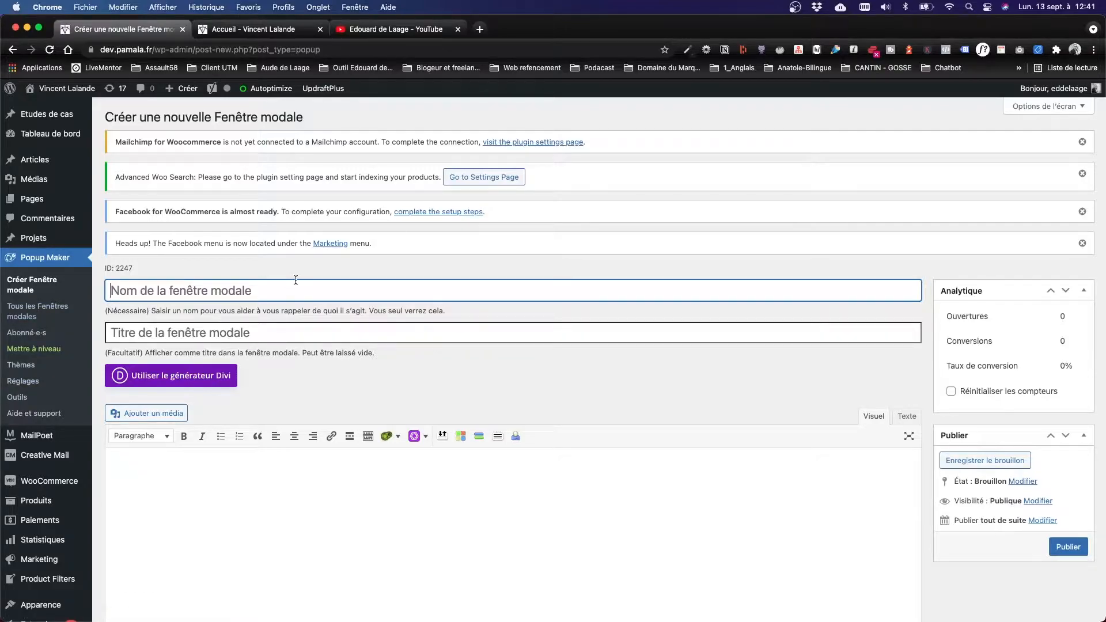
{"action": "type", "text": "Nouveau site Internet"}
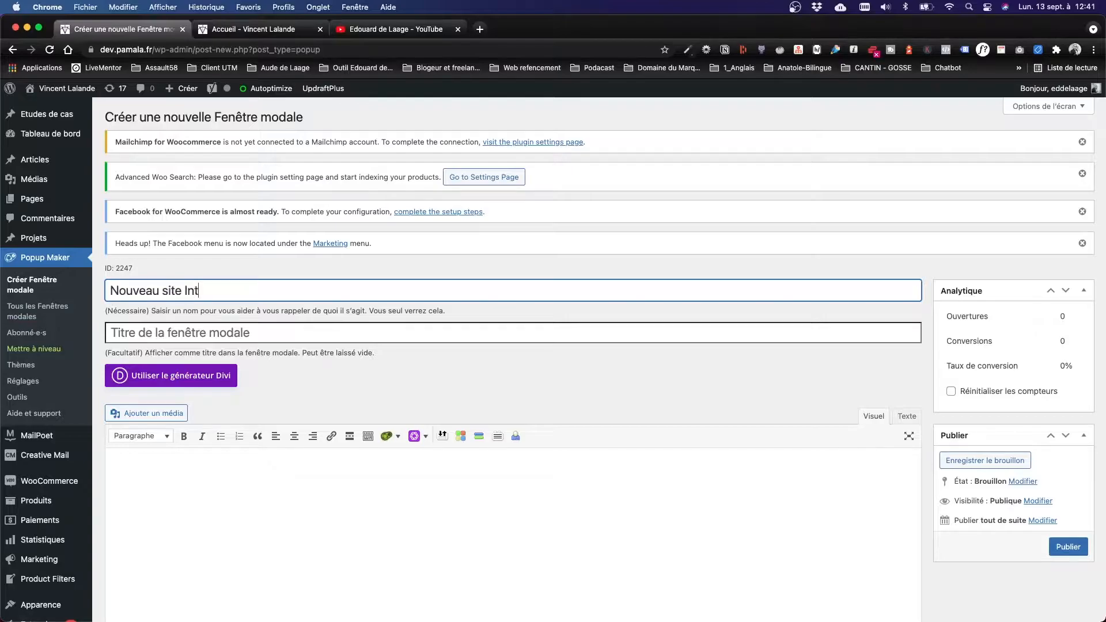
{"action": "left_click", "coordinate": [229, 339]}
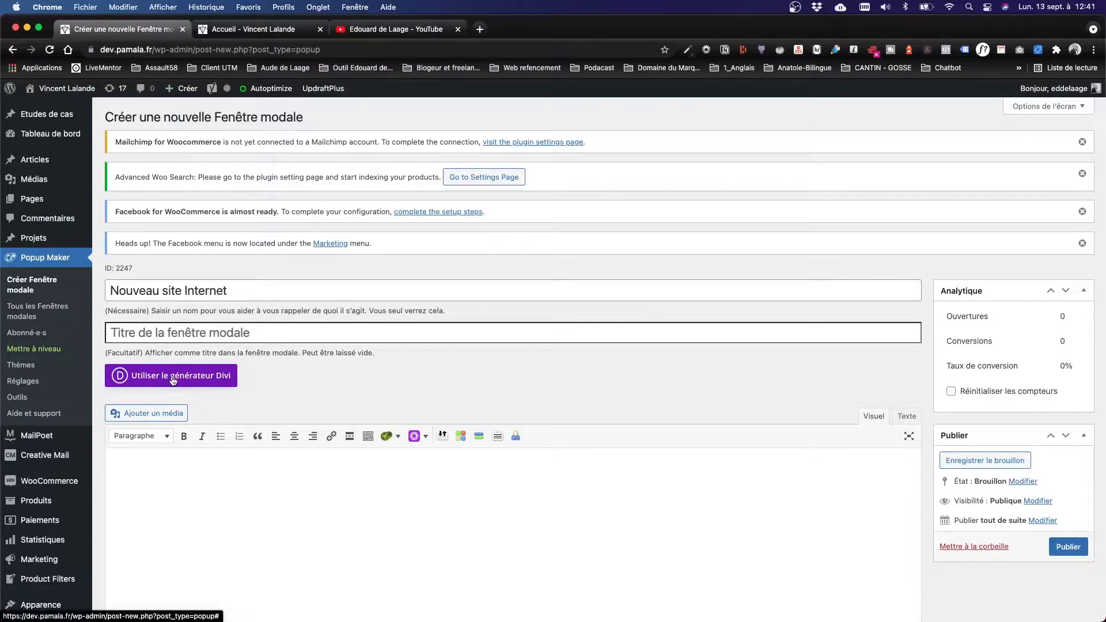
- Look over the popup's editor and settings, and switch it to the Divi builder with a layout built from scratch
{"action": "scroll", "coordinate": [402, 375], "scroll_direction": "down", "scroll_amount": 2}
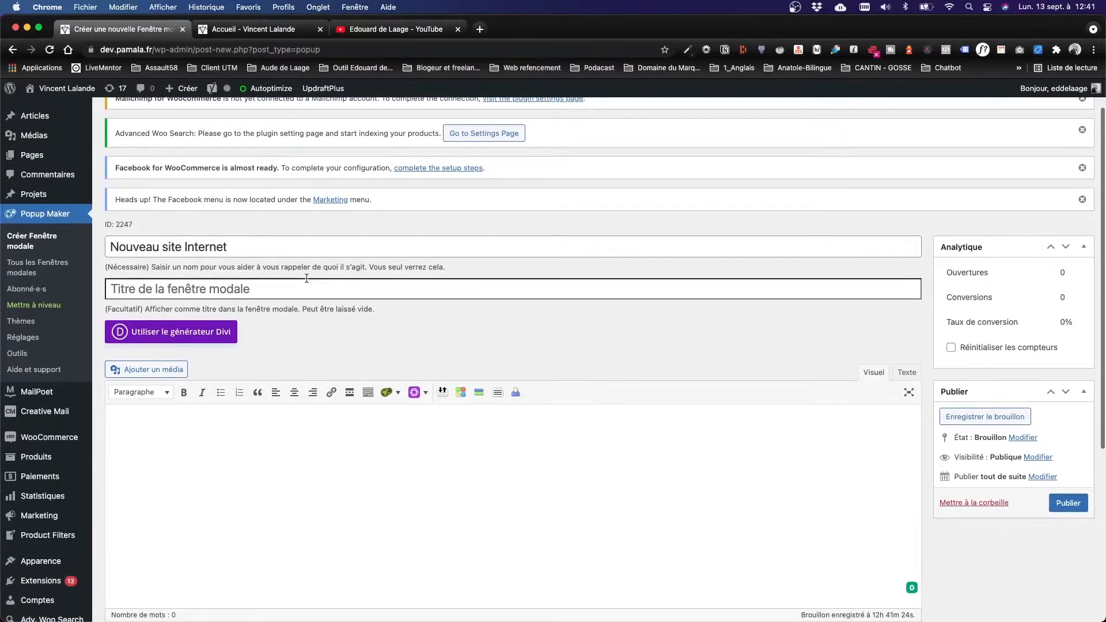
{"action": "scroll", "coordinate": [306, 297], "scroll_direction": "down", "scroll_amount": 5}
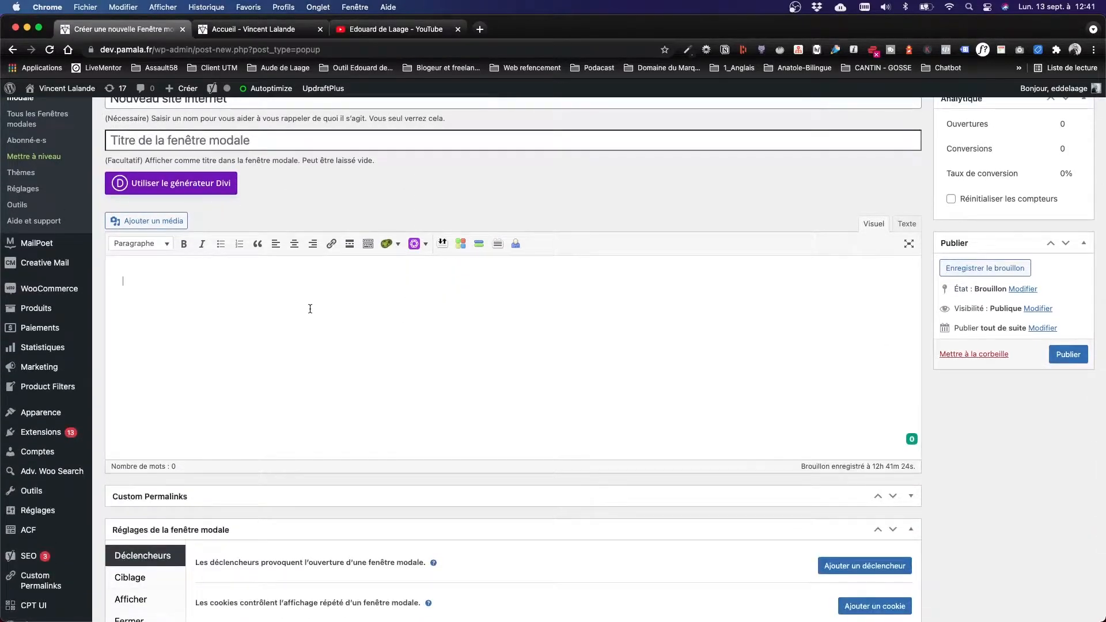
{"action": "scroll", "coordinate": [433, 305], "scroll_direction": "down", "scroll_amount": 4}
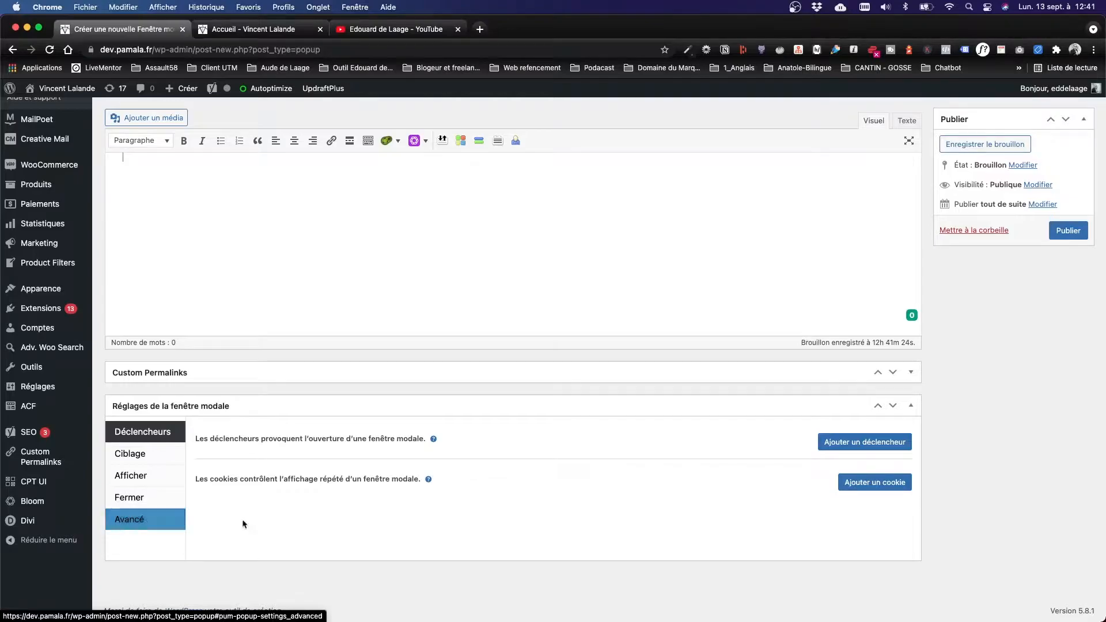
{"action": "scroll", "coordinate": [205, 520], "scroll_direction": "up", "scroll_amount": 5}
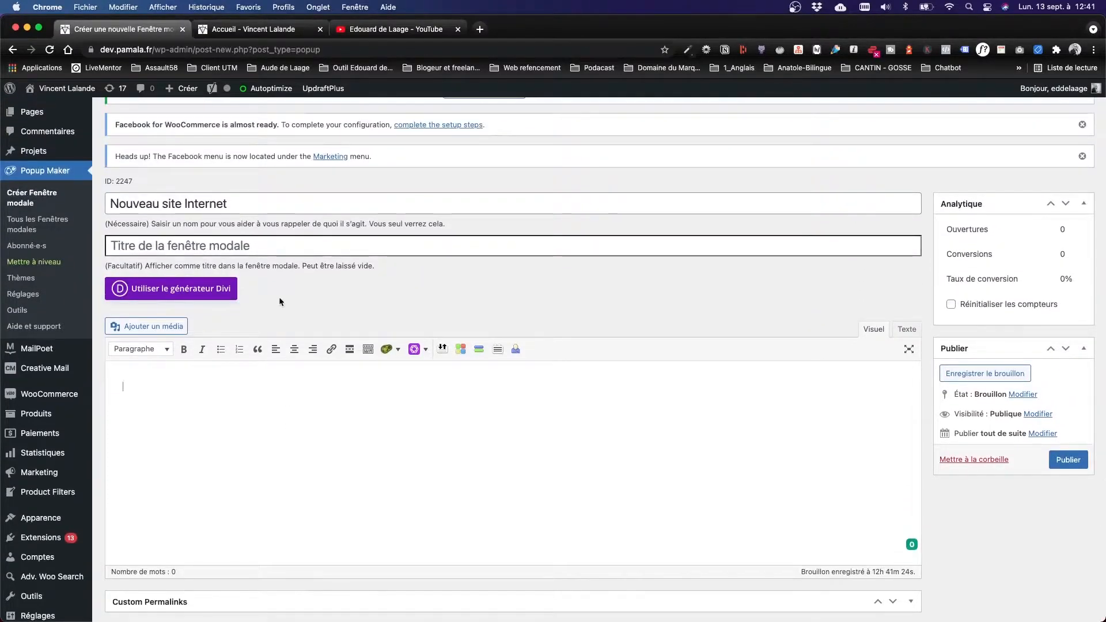
{"action": "left_click", "coordinate": [173, 288]}
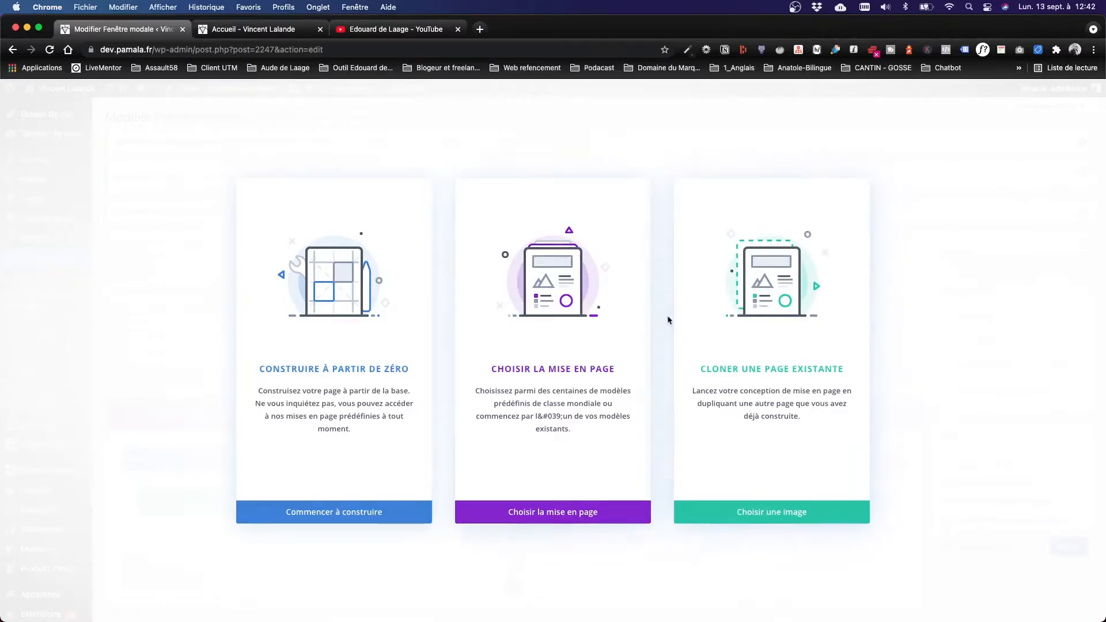
{"action": "left_click", "coordinate": [326, 307]}
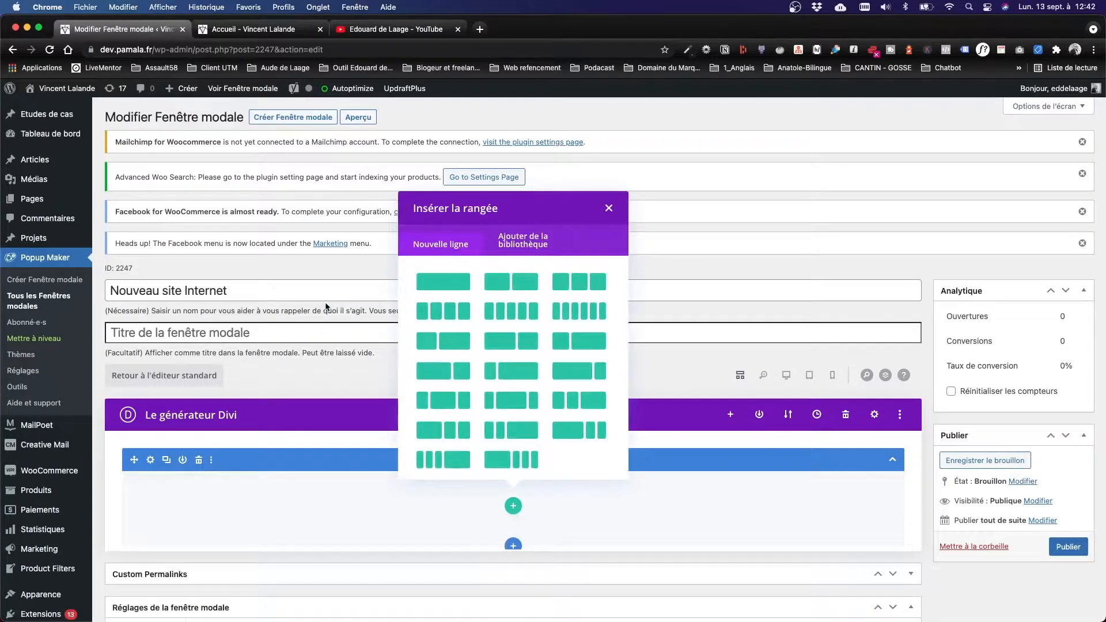
- Insert a single-column row in the Divi section and add a Text module to it
{"action": "left_click", "coordinate": [439, 286]}
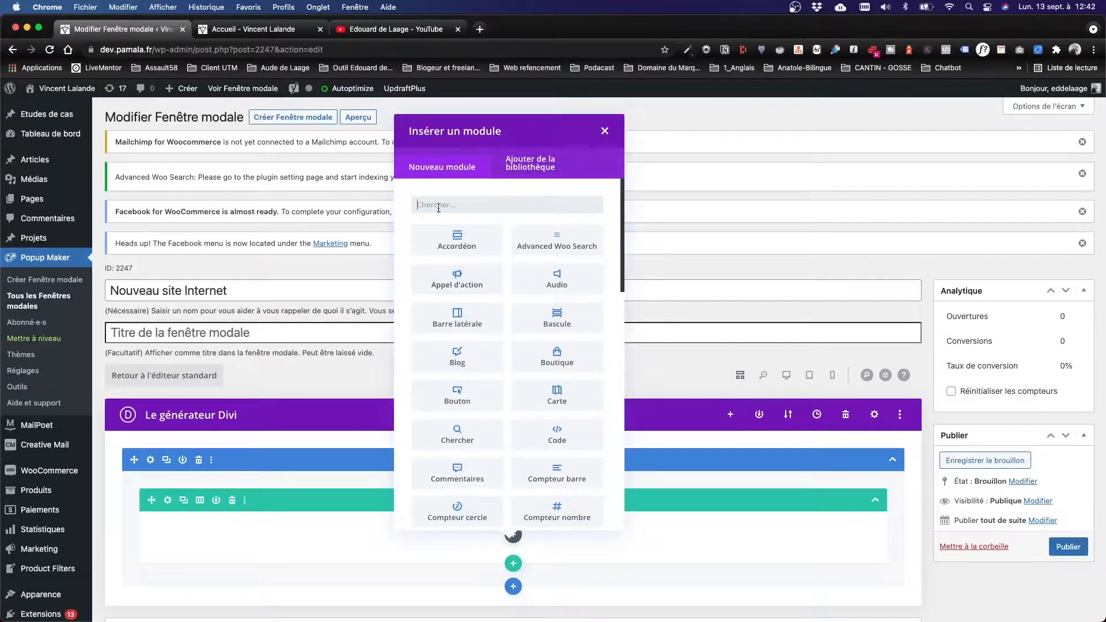
{"action": "type", "text": "tex"}
{"action": "left_click", "coordinate": [430, 233]}
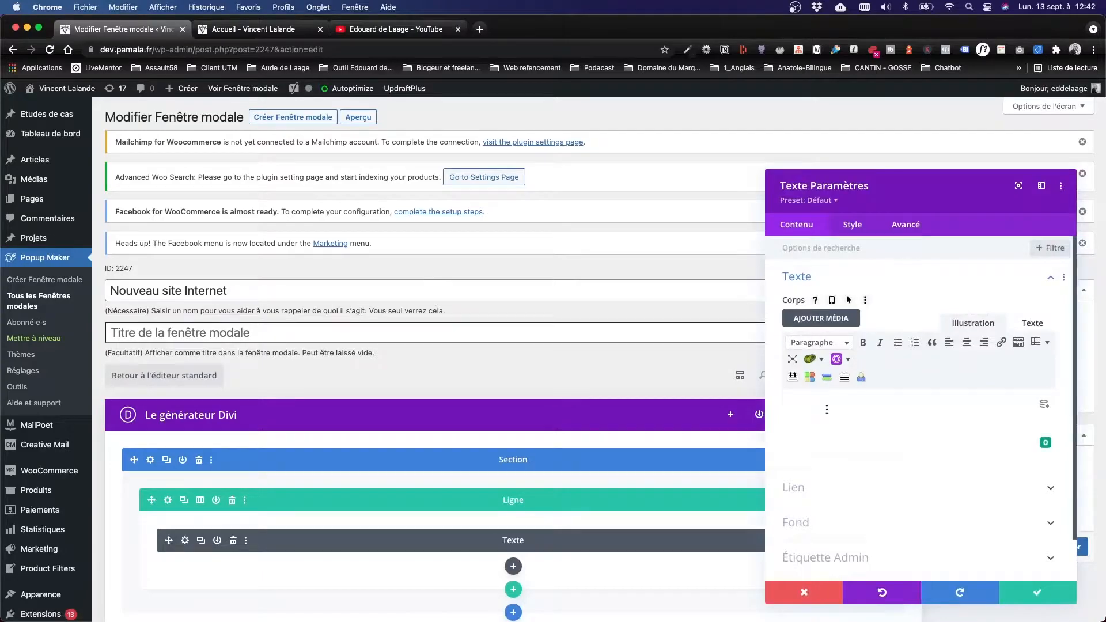
- Copy the heading "Nouveau site Internet" from the TextEdit document into the Text module's body and centre it
{"action": "key", "text": "ctrl+Up"}
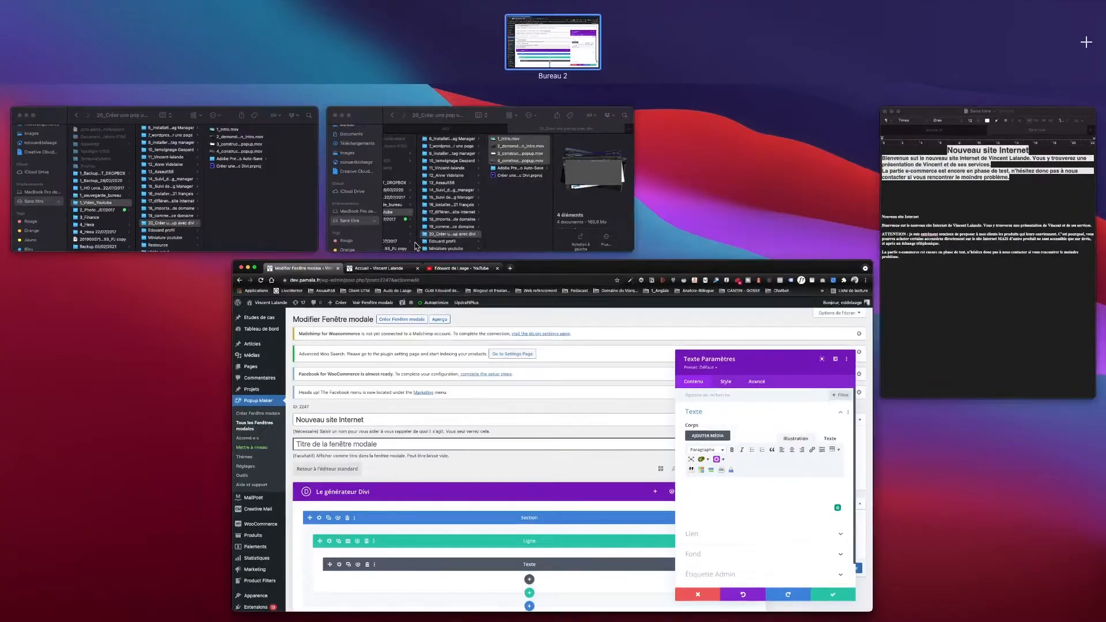
{"action": "left_click", "coordinate": [977, 276]}
{"action": "triple_click", "coordinate": [549, 263]}
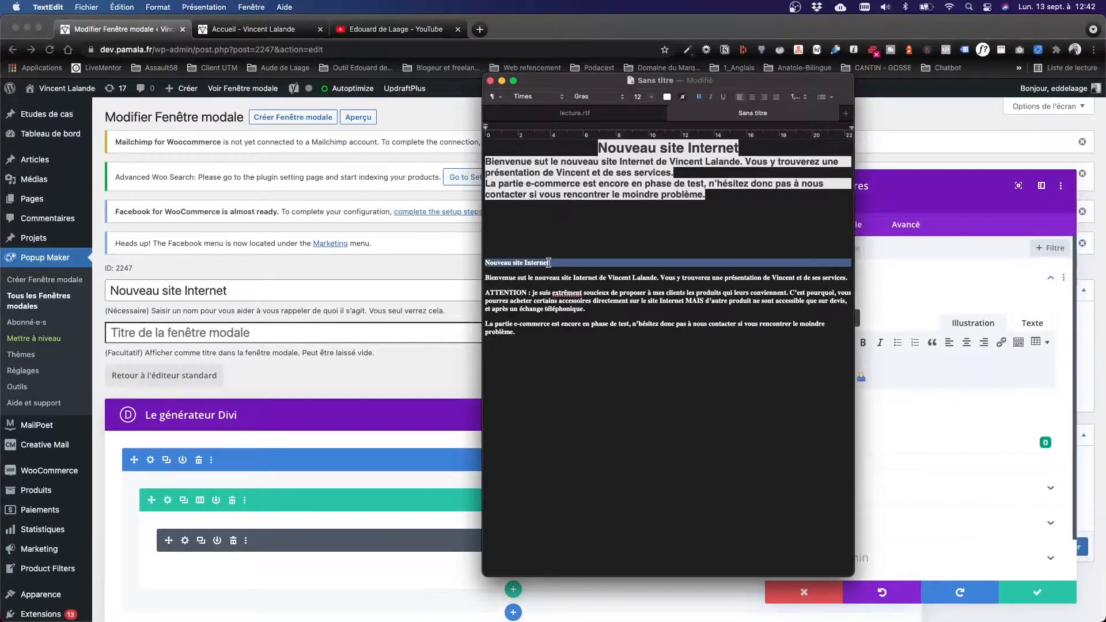
{"action": "left_click", "coordinate": [557, 262]}
{"action": "left_click_drag", "start_coordinate": [557, 262], "coordinate": [472, 261]}
{"action": "key", "text": "super+c"}
{"action": "left_click", "coordinate": [1011, 432]}
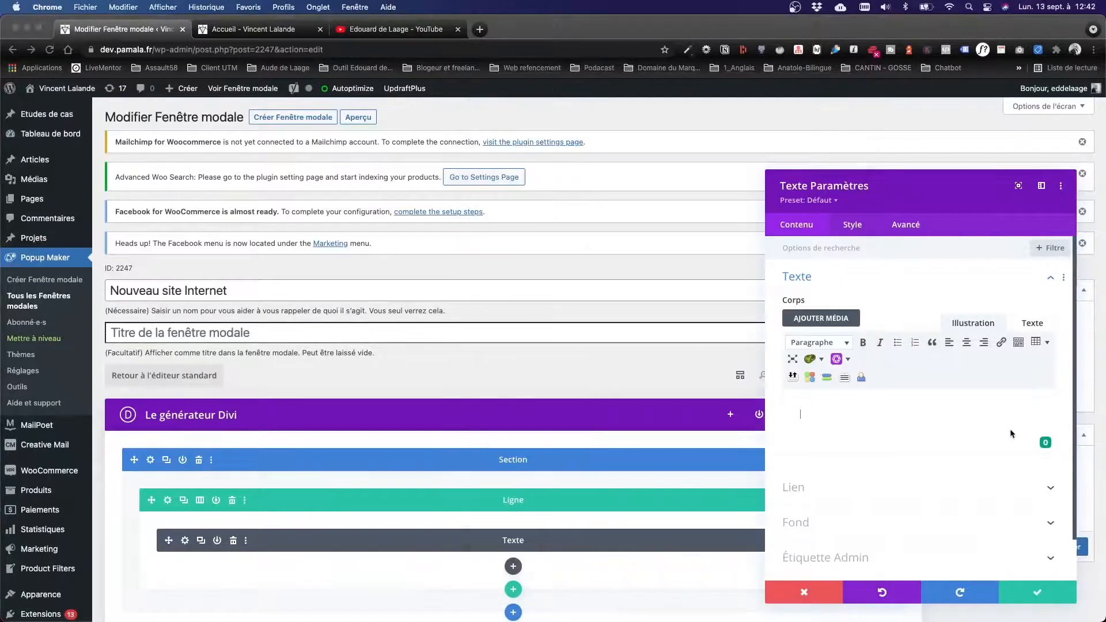
{"action": "key", "text": "super+v"}
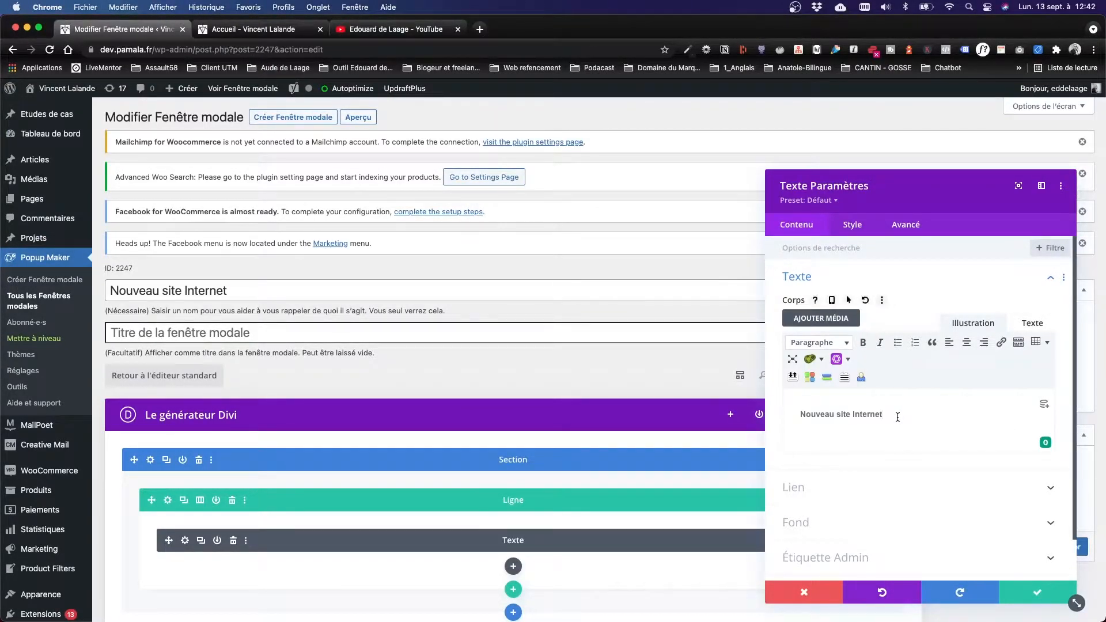
{"action": "left_click_drag", "start_coordinate": [898, 418], "coordinate": [798, 419]}
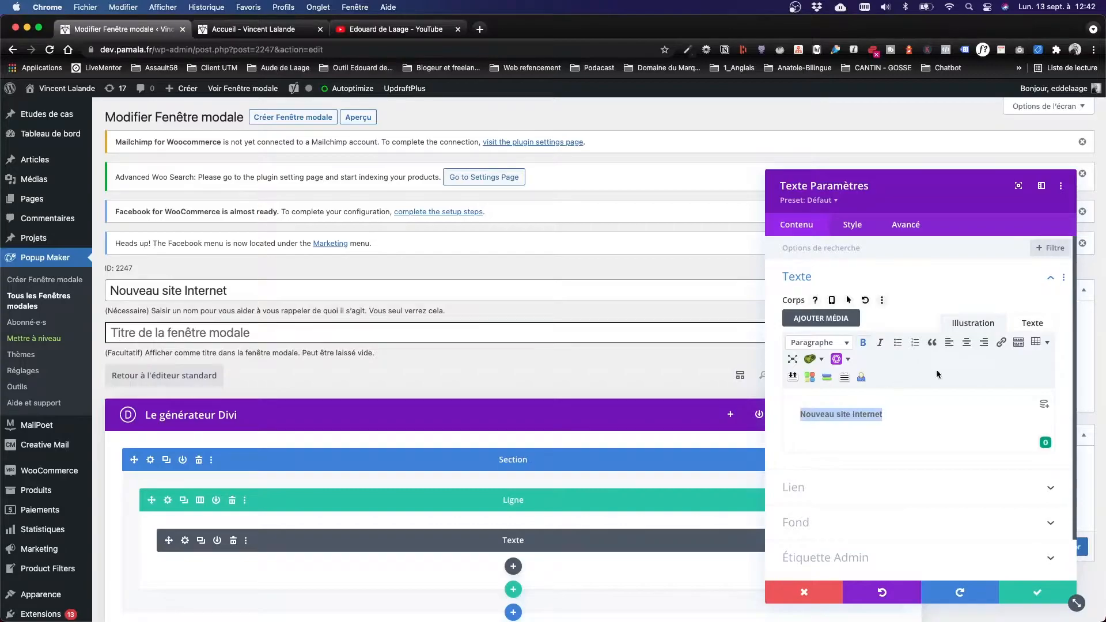
{"action": "left_click", "coordinate": [966, 342]}
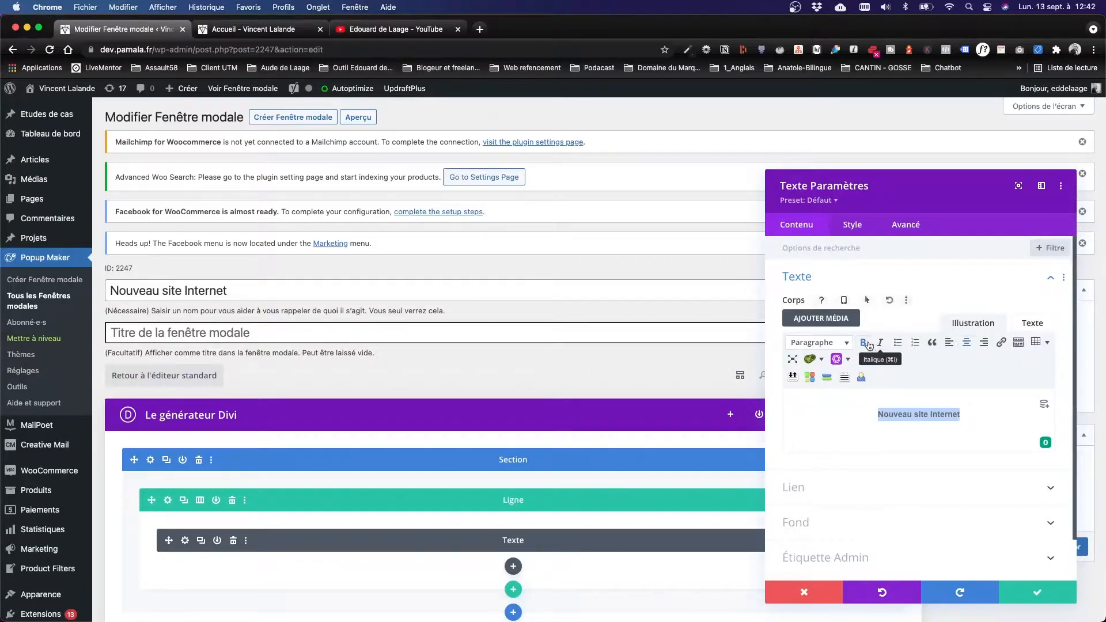
- Check the text style options of the Text module and return to its content
{"action": "left_click", "coordinate": [846, 226]}
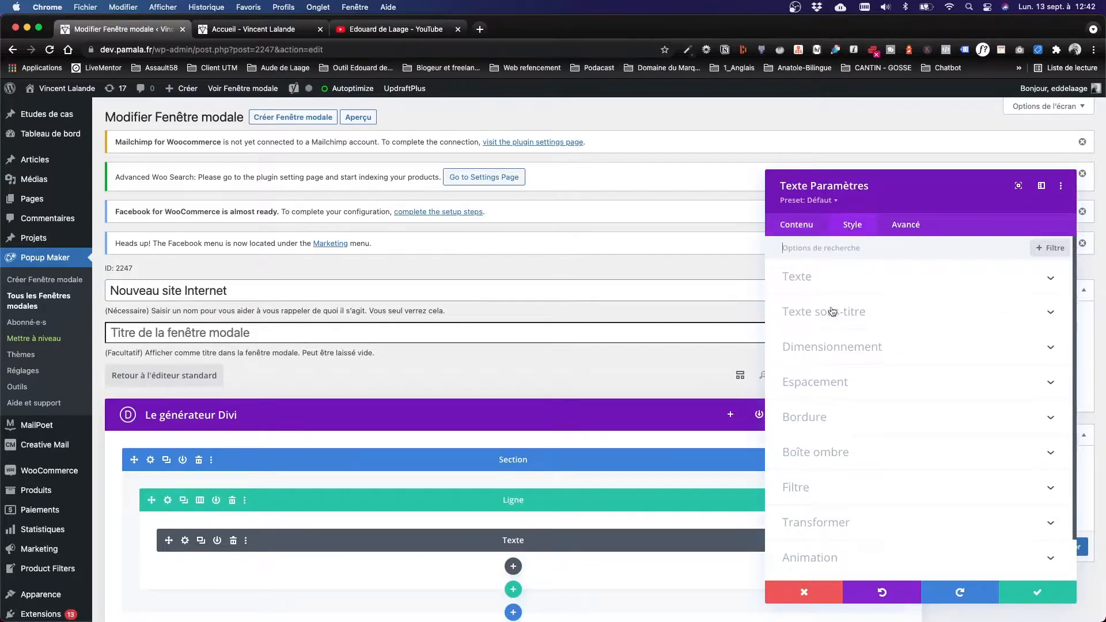
{"action": "left_click", "coordinate": [821, 280]}
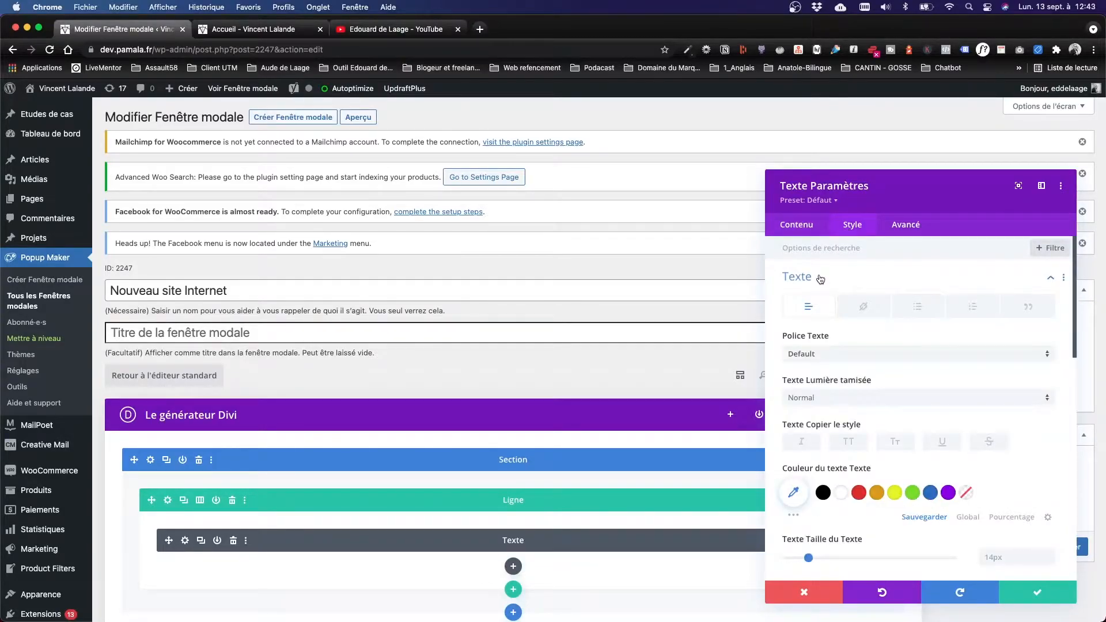
{"action": "left_click", "coordinate": [807, 226]}
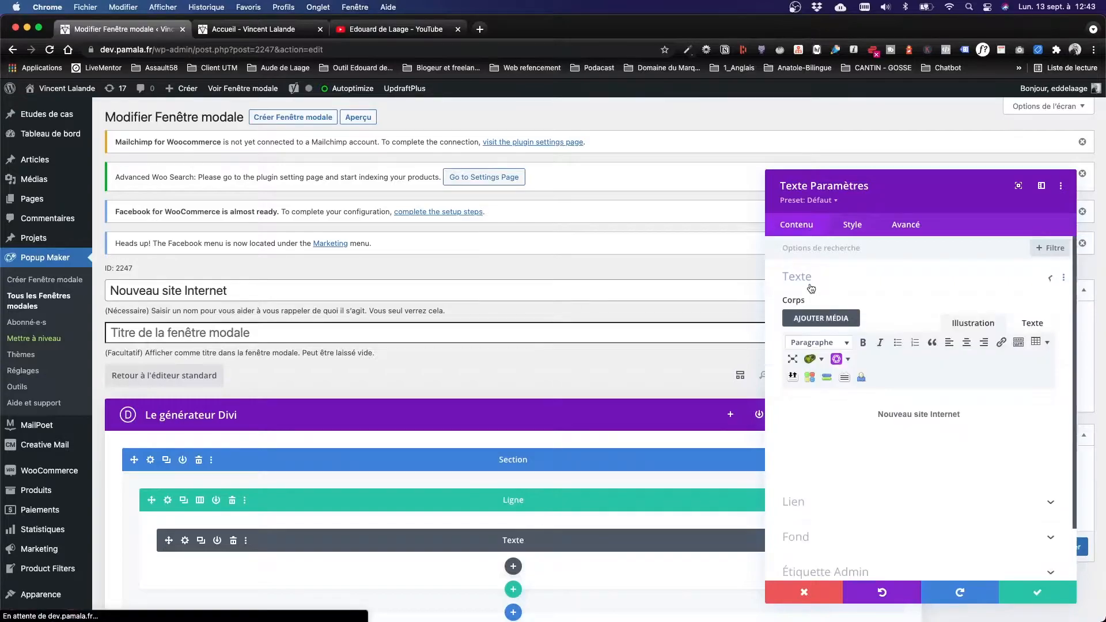
{"action": "triple_click", "coordinate": [891, 414]}
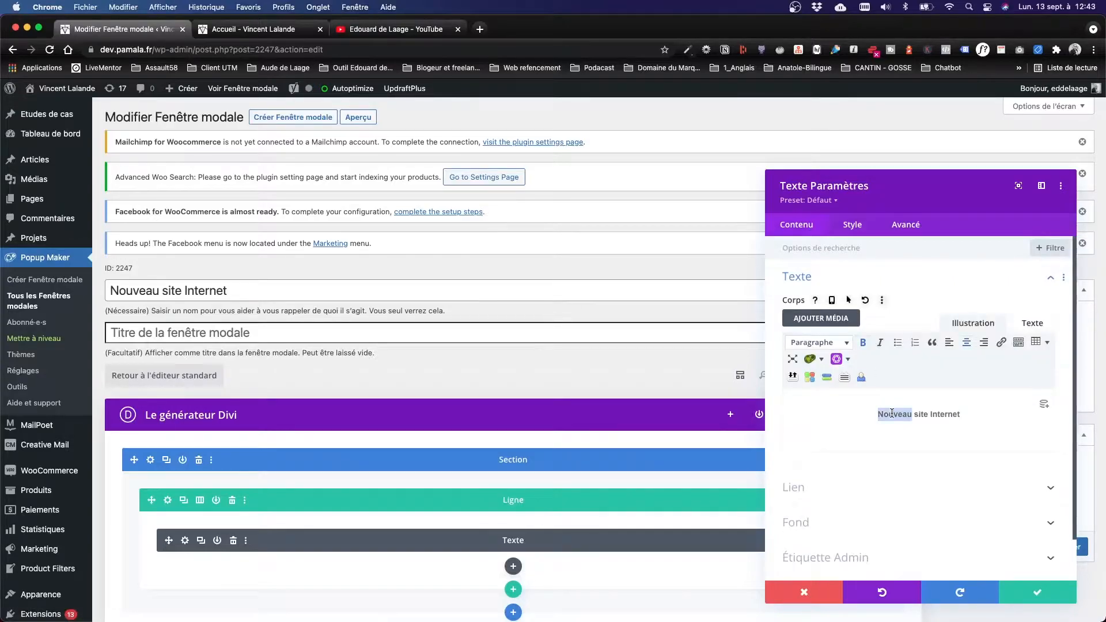
{"action": "left_click", "coordinate": [810, 344]}
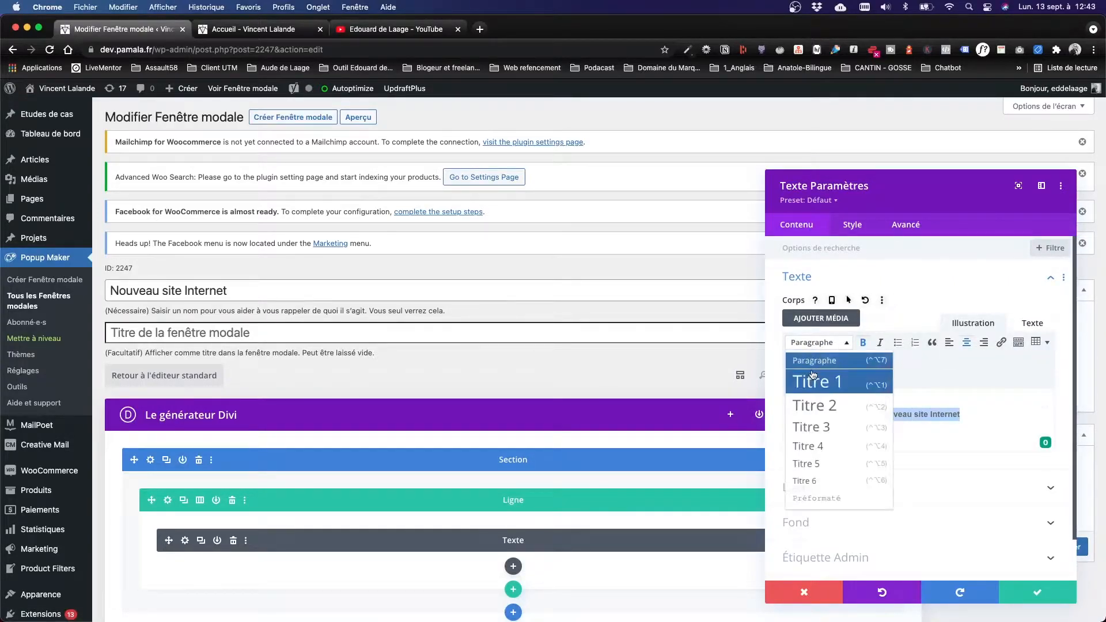
{"action": "left_click", "coordinate": [824, 341]}
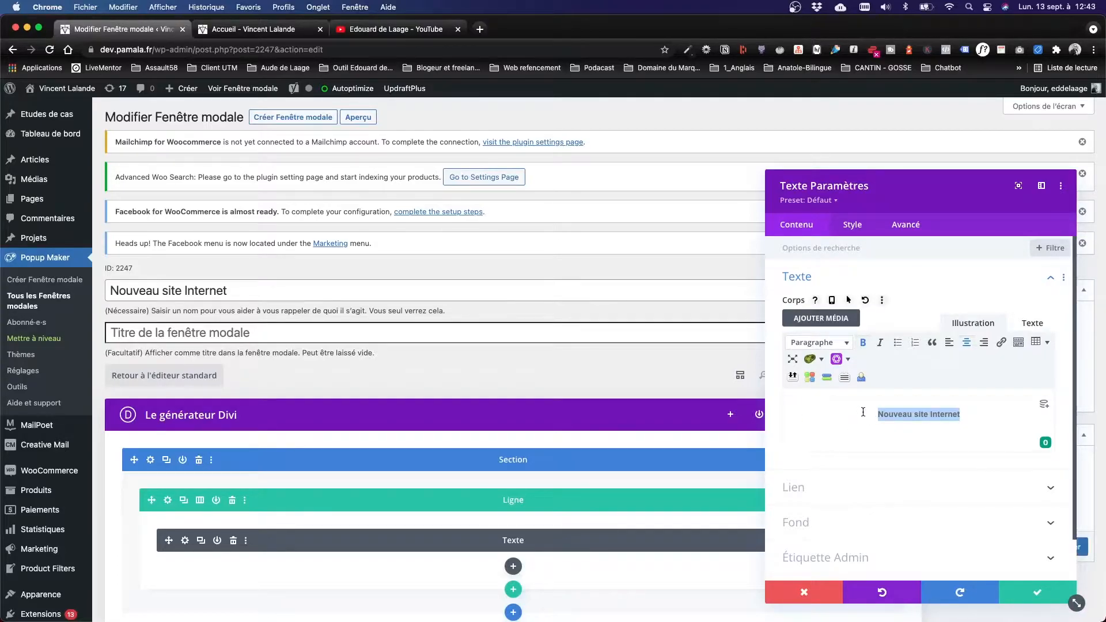
- Style the heading's text in the Poppins font at 25px and save the Text module
{"action": "left_click", "coordinate": [835, 225]}
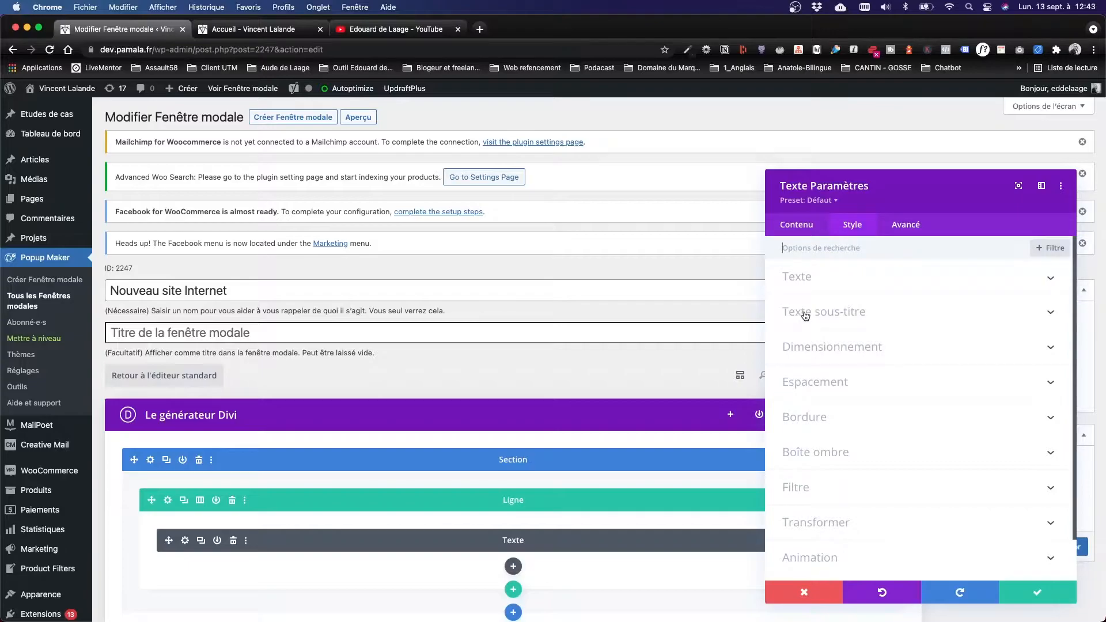
{"action": "left_click", "coordinate": [796, 280]}
{"action": "scroll", "coordinate": [847, 287], "scroll_direction": "down", "scroll_amount": 1}
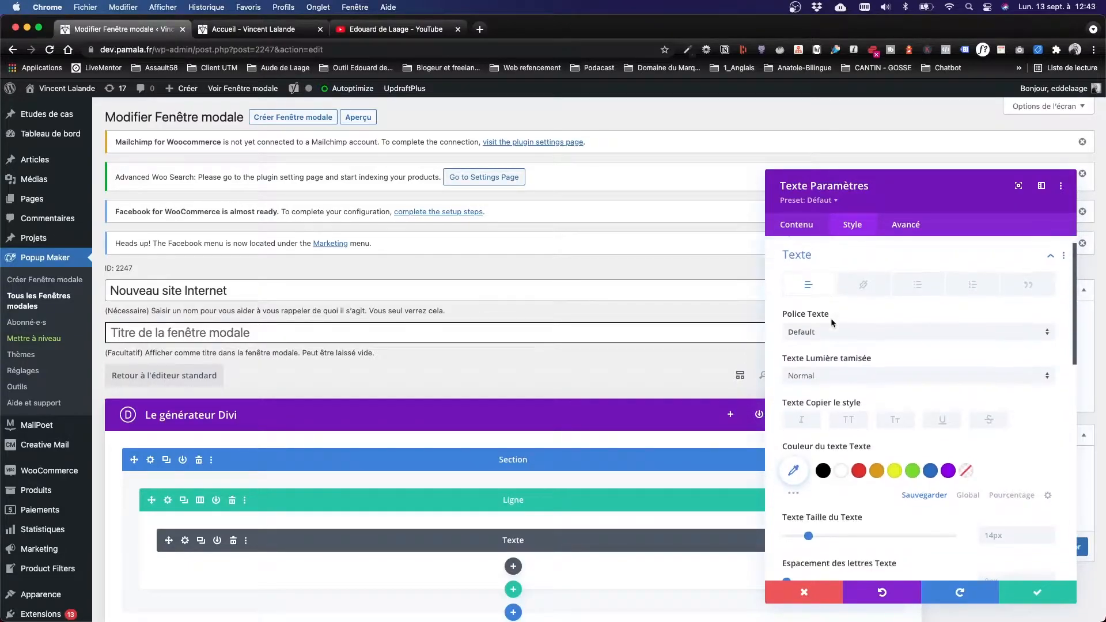
{"action": "left_click", "coordinate": [829, 333]}
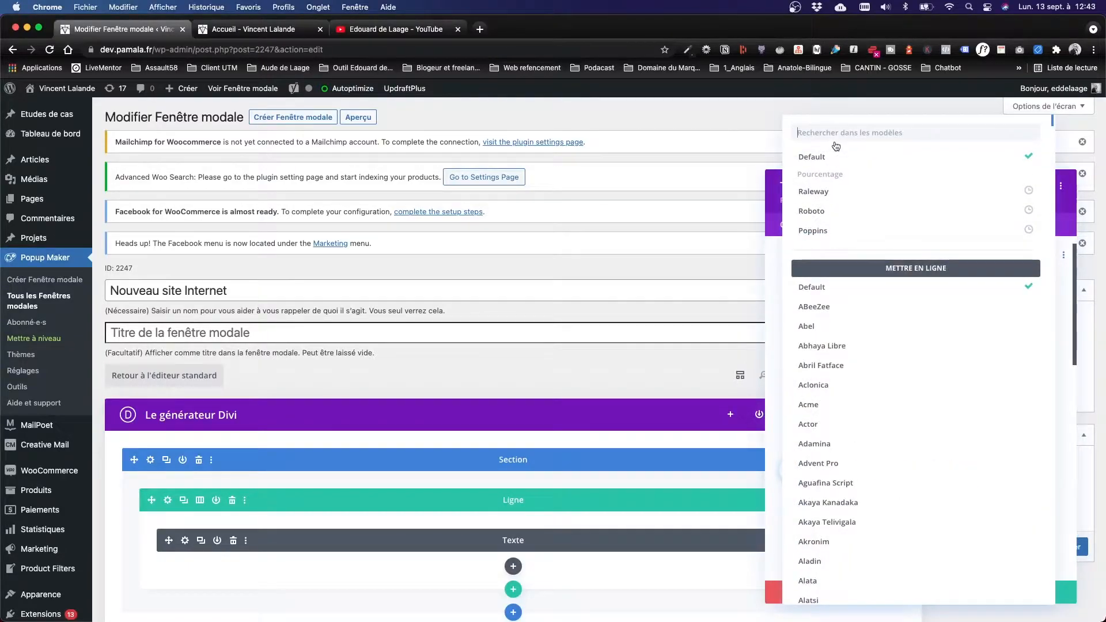
{"action": "type", "text": "pop"}
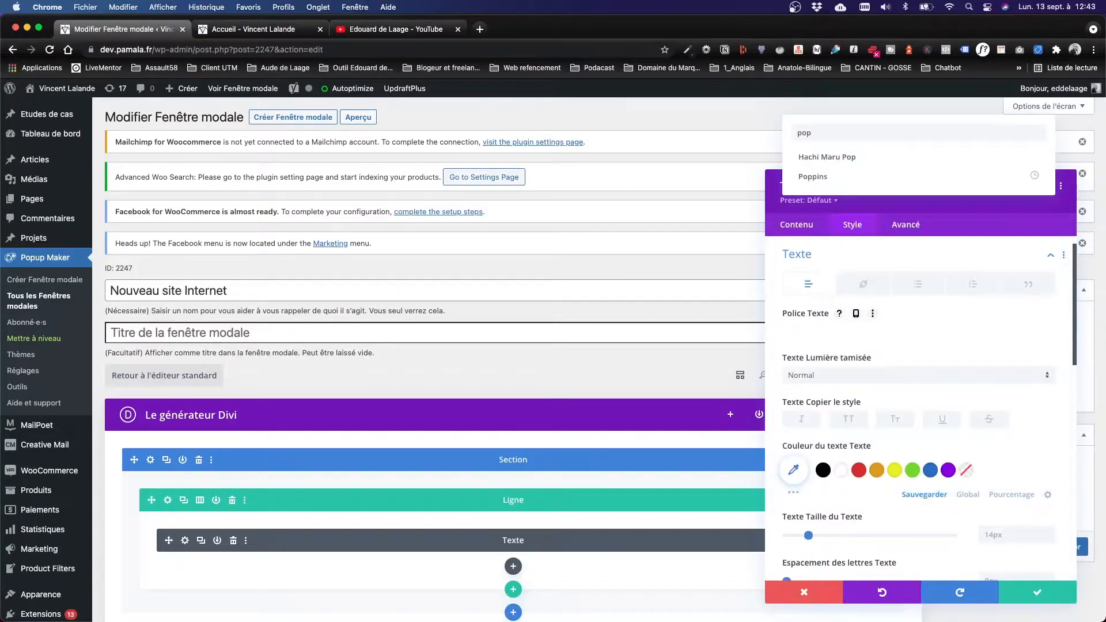
{"action": "left_click", "coordinate": [835, 177]}
{"action": "scroll", "coordinate": [967, 357], "scroll_direction": "down", "scroll_amount": 3}
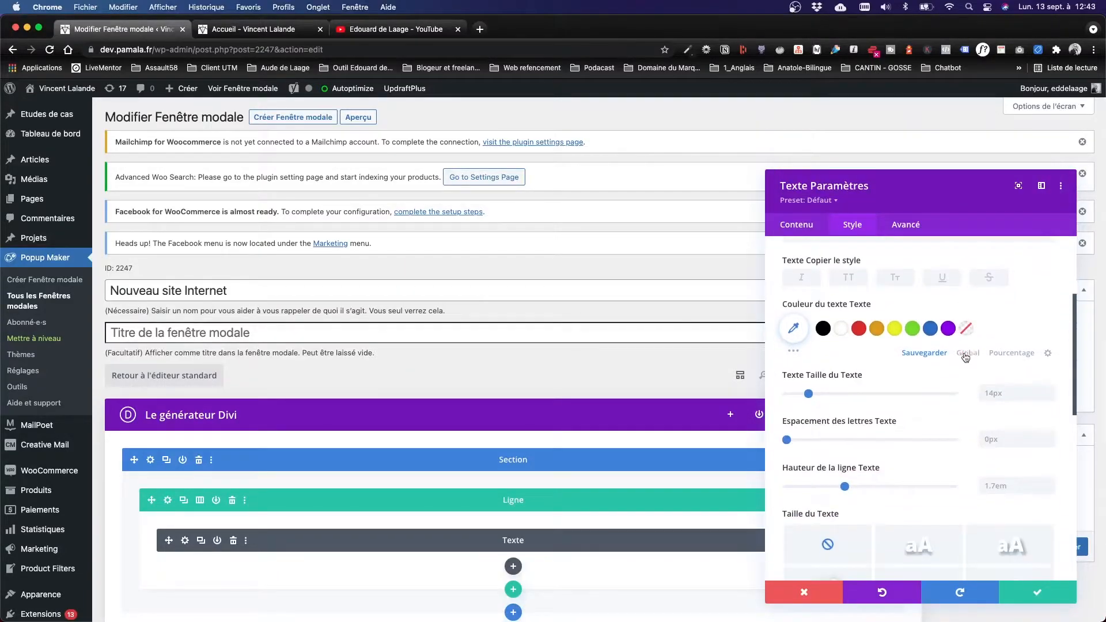
{"action": "left_click_drag", "start_coordinate": [808, 394], "coordinate": [825, 395]}
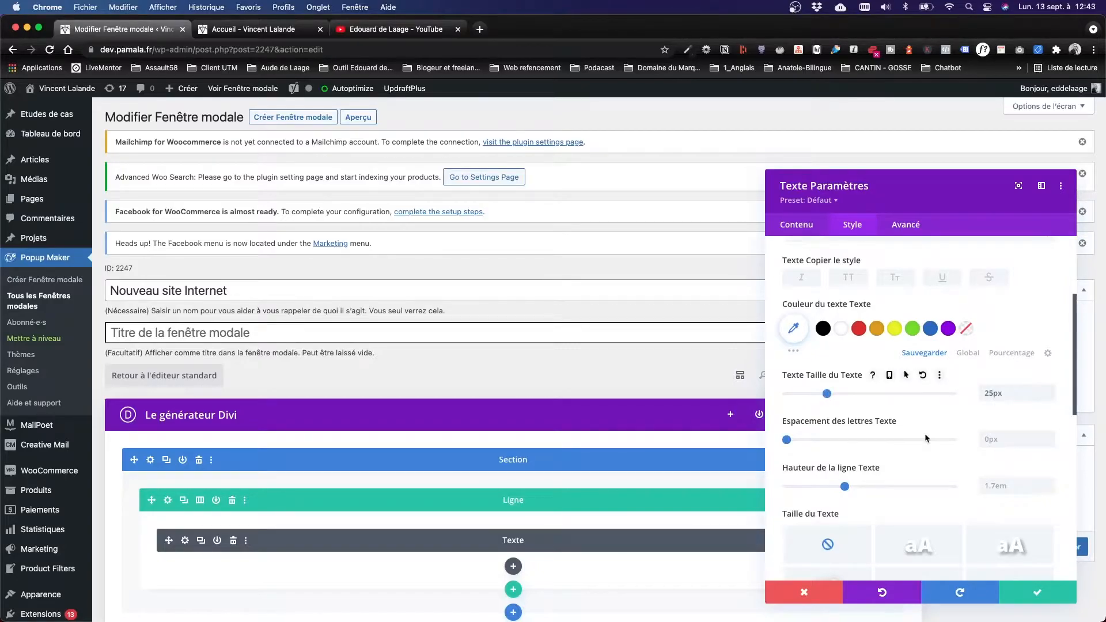
{"action": "left_click", "coordinate": [1037, 593]}
- Add a second Text module below the heading module in the same row
{"action": "scroll", "coordinate": [663, 398], "scroll_direction": "down", "scroll_amount": 2}
{"action": "scroll", "coordinate": [661, 396], "scroll_direction": "down", "scroll_amount": 2}
{"action": "left_click", "coordinate": [513, 437]}
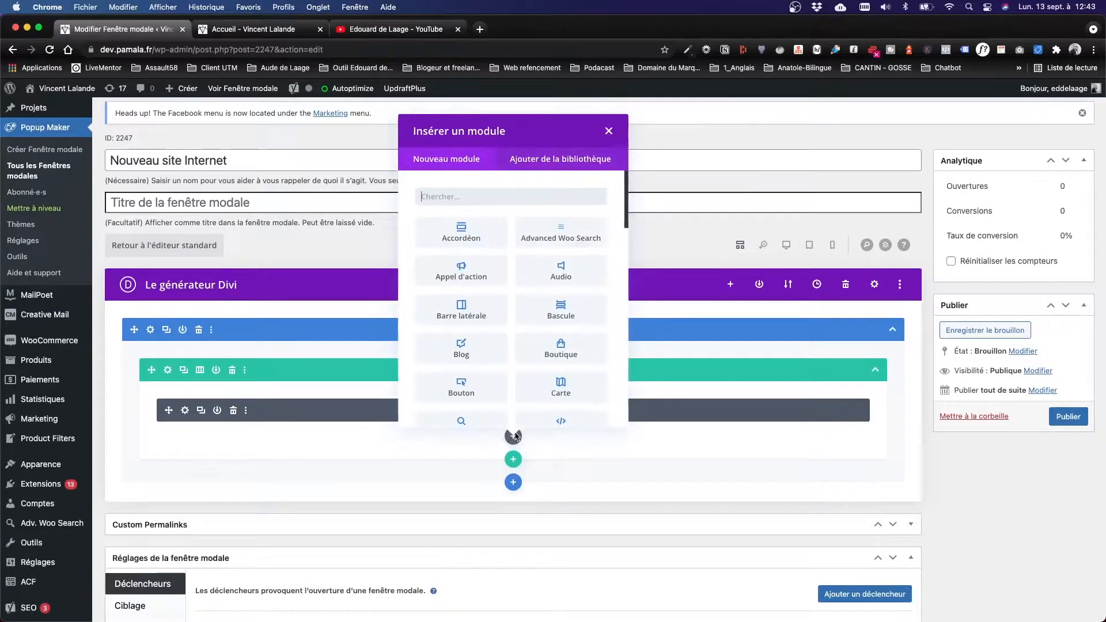
{"action": "type", "text": "tex"}
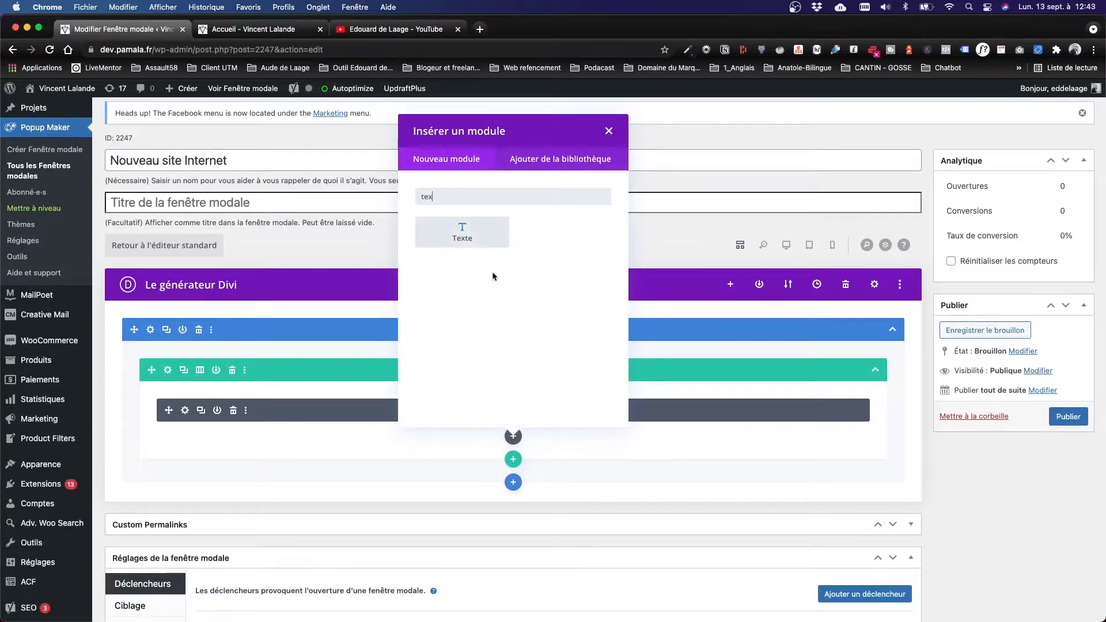
{"action": "left_click", "coordinate": [470, 231]}
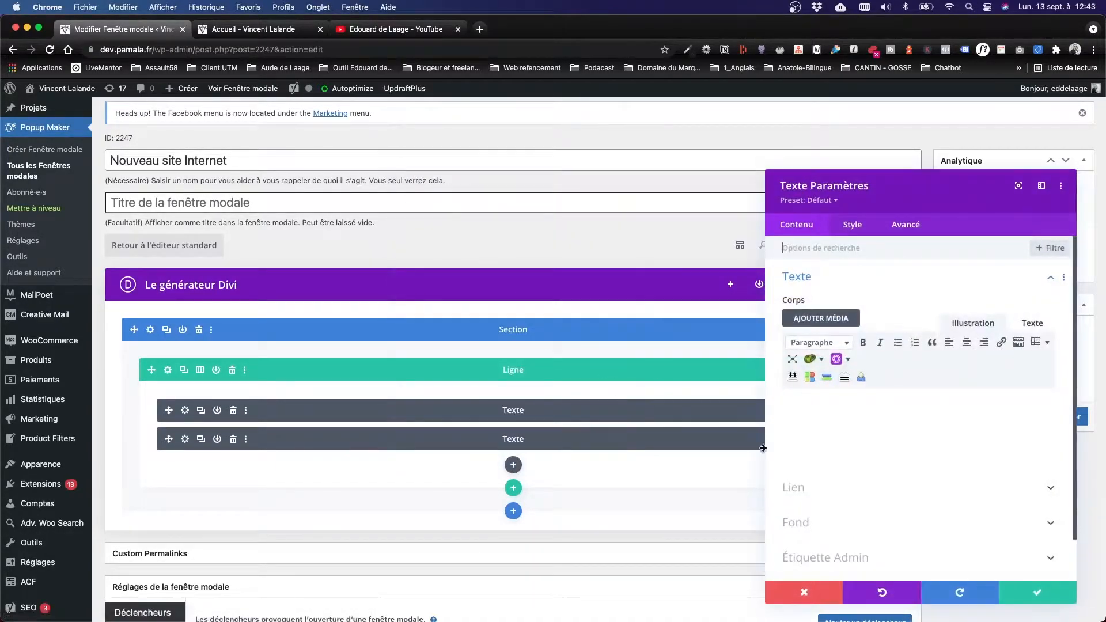
- Copy the three paragraphs below the heading "Nouveau site Internet" from the TextEdit document into the new Text module's body
{"action": "left_click", "coordinate": [897, 425]}
{"action": "mouse_move", "coordinate": [1, 1]}
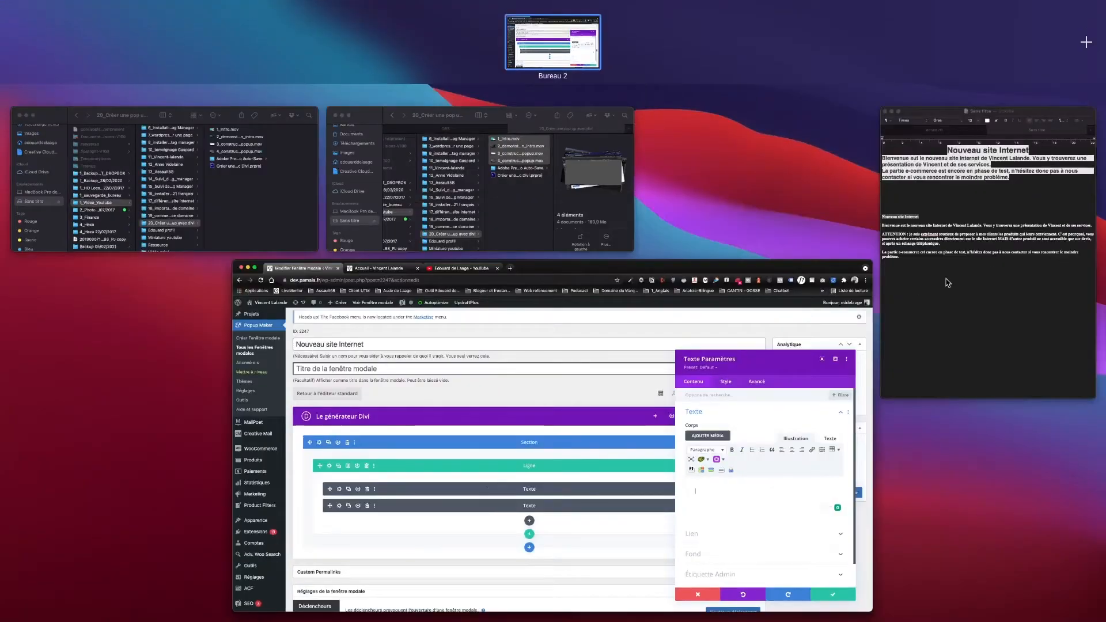
{"action": "left_click", "coordinate": [945, 282]}
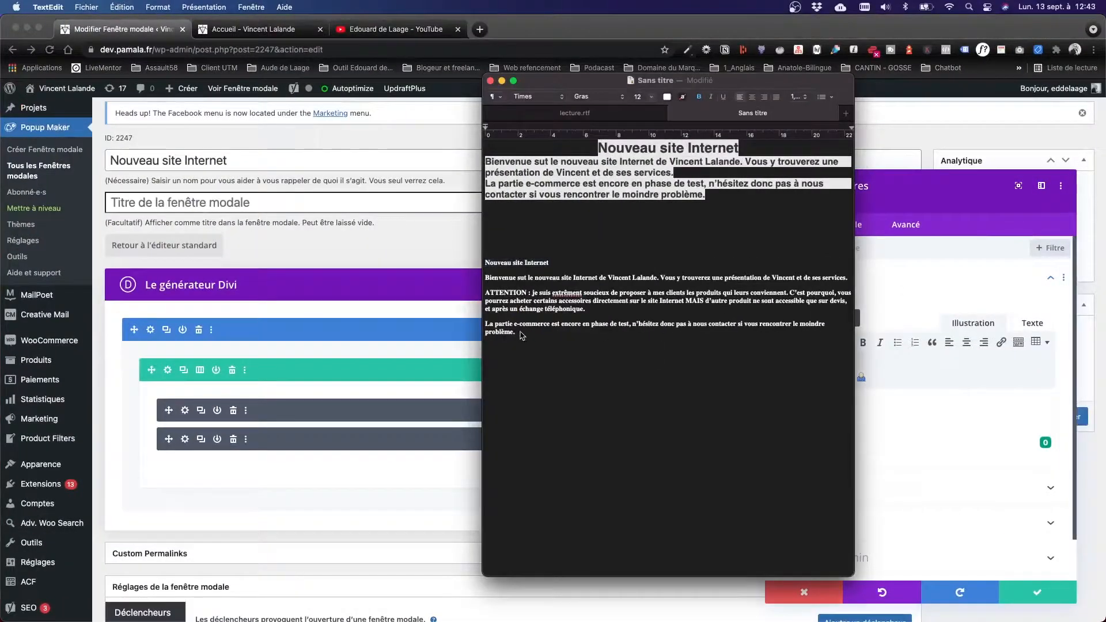
{"action": "left_click_drag", "start_coordinate": [515, 333], "coordinate": [478, 281]}
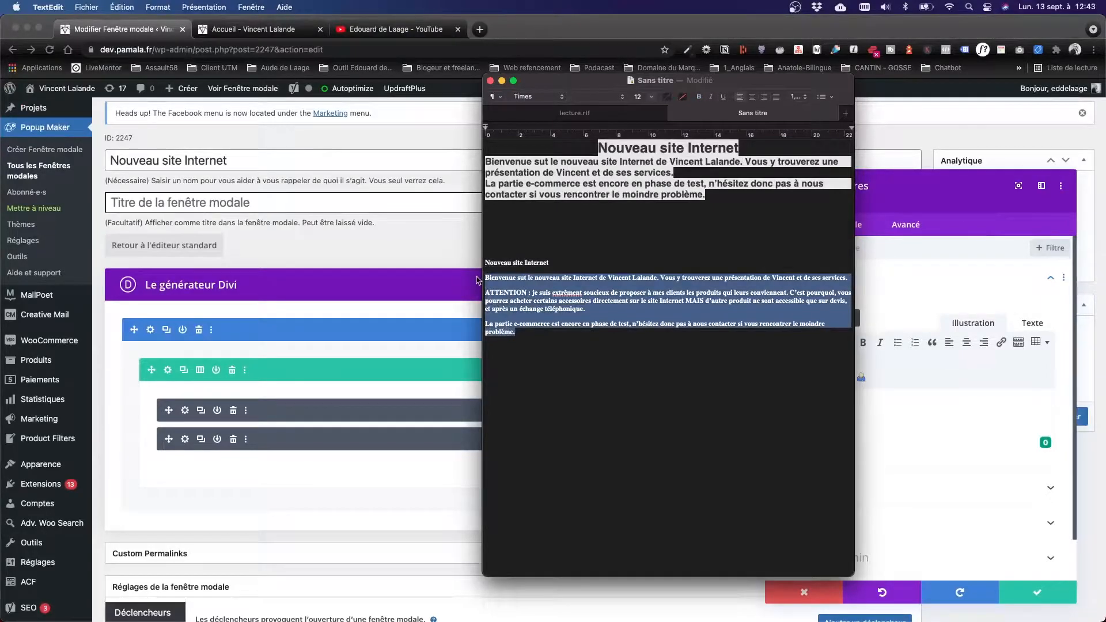
{"action": "key", "text": "super+c"}
{"action": "left_click", "coordinate": [900, 396]}
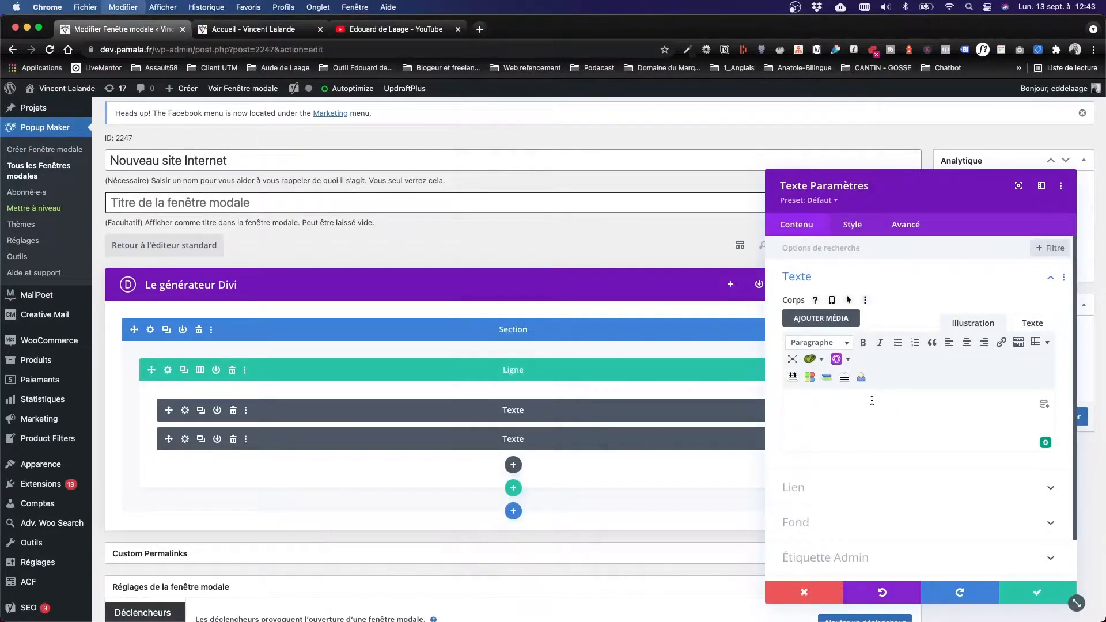
{"action": "key", "text": "super+v"}
{"action": "scroll", "coordinate": [866, 466], "scroll_direction": "down", "scroll_amount": 2}
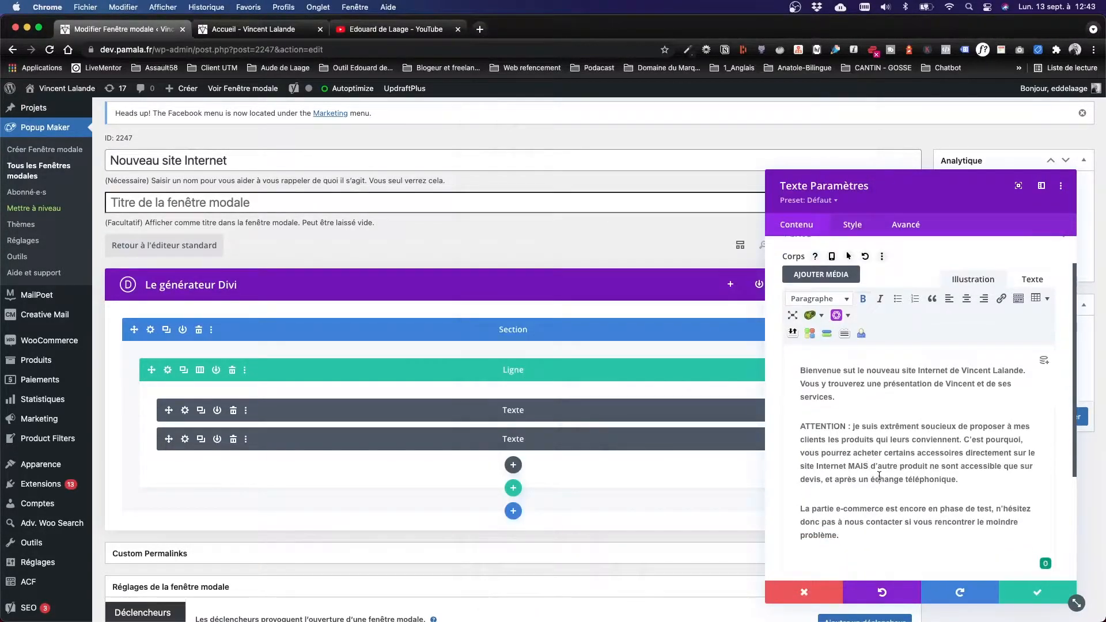
{"action": "left_click_drag", "start_coordinate": [841, 535], "coordinate": [785, 400]}
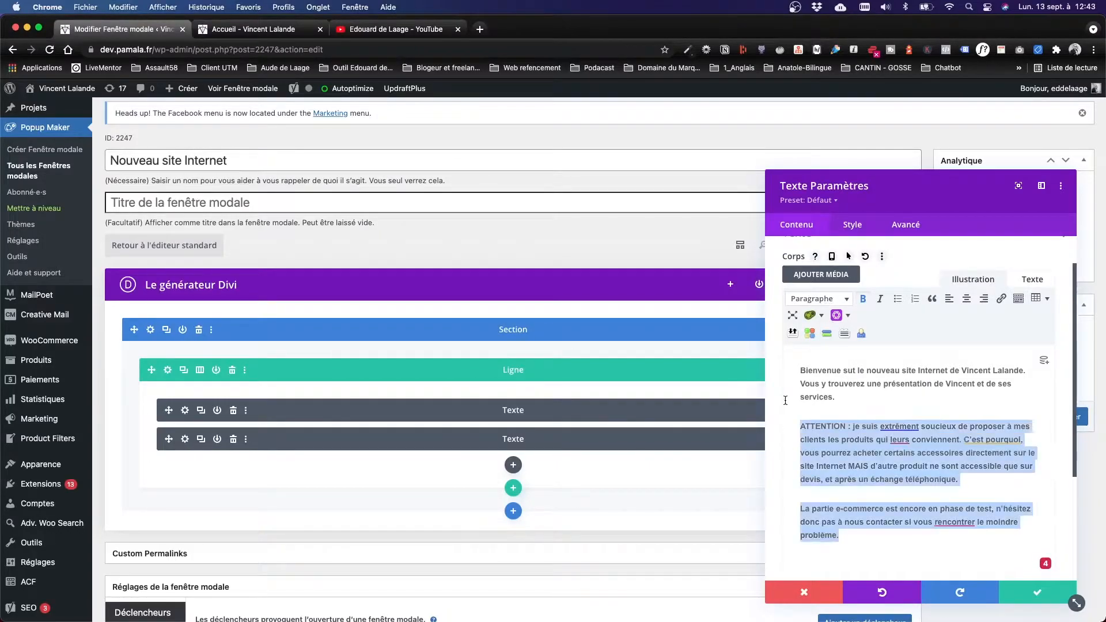
{"action": "left_click", "coordinate": [886, 400]}
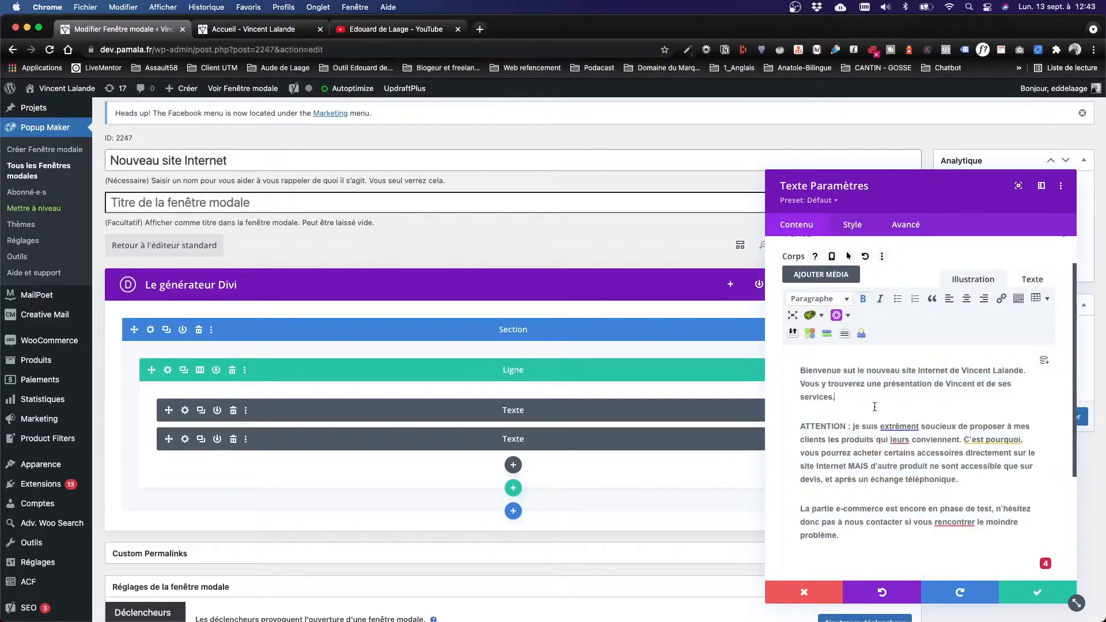
- Style the welcome paragraphs in the Poppins font at 16px and save the second Text module
{"action": "scroll", "coordinate": [874, 448], "scroll_direction": "up", "scroll_amount": 2}
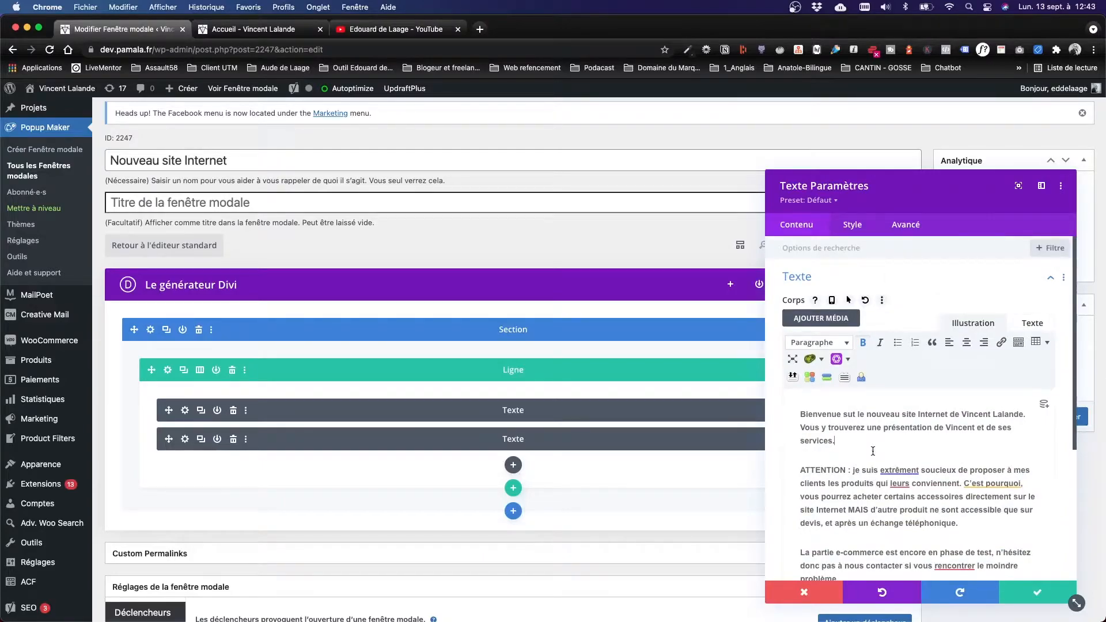
{"action": "left_click", "coordinate": [851, 227]}
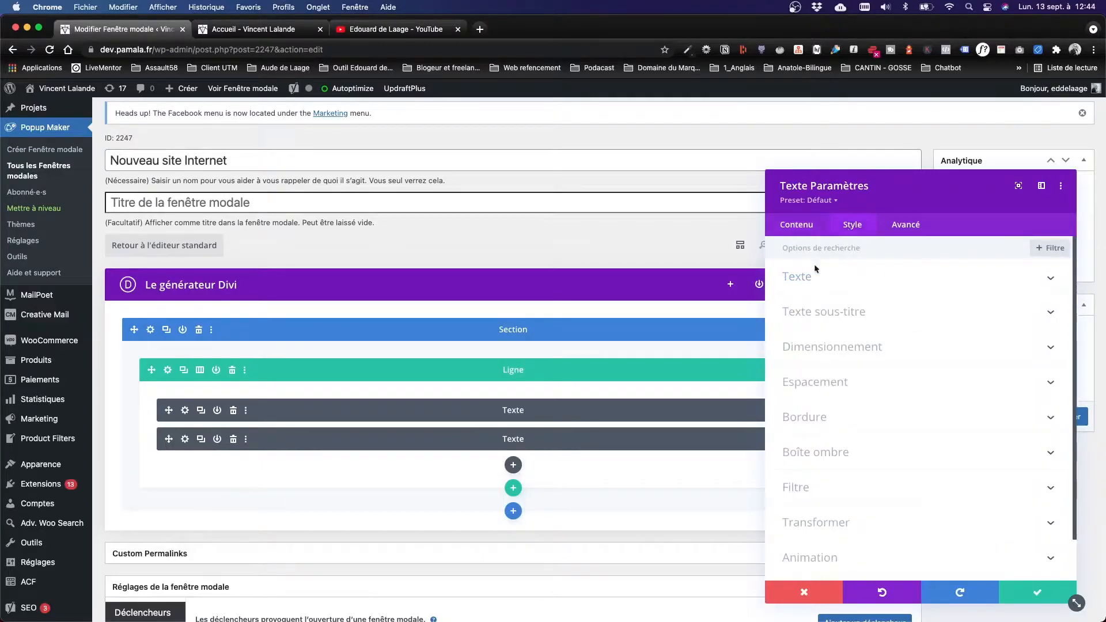
{"action": "left_click", "coordinate": [797, 283]}
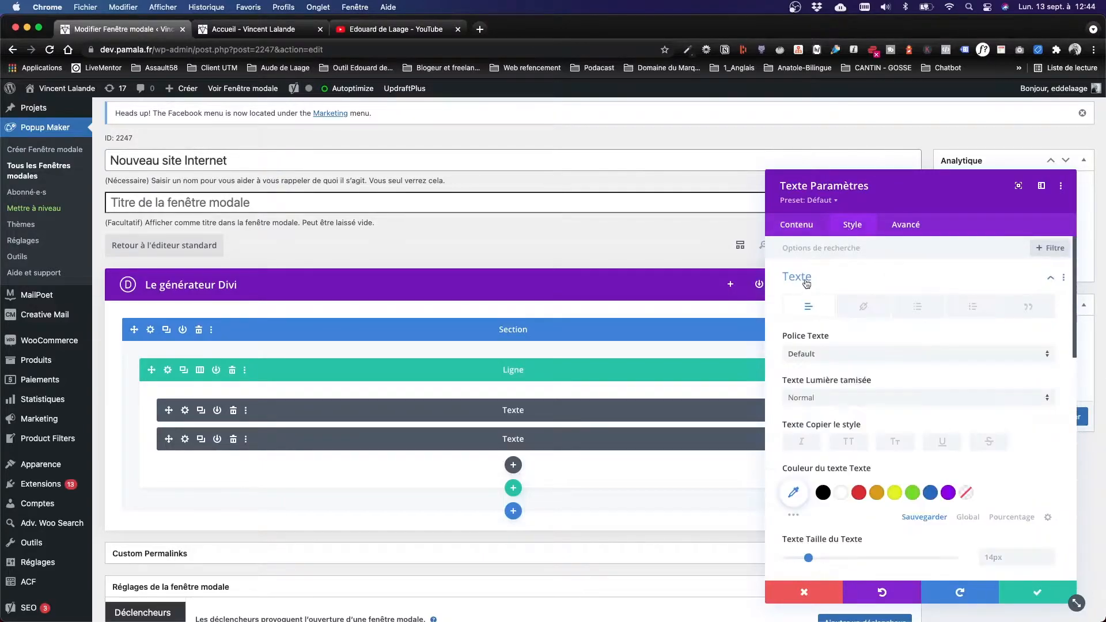
{"action": "left_click", "coordinate": [827, 353]}
{"action": "type", "text": "pop"}
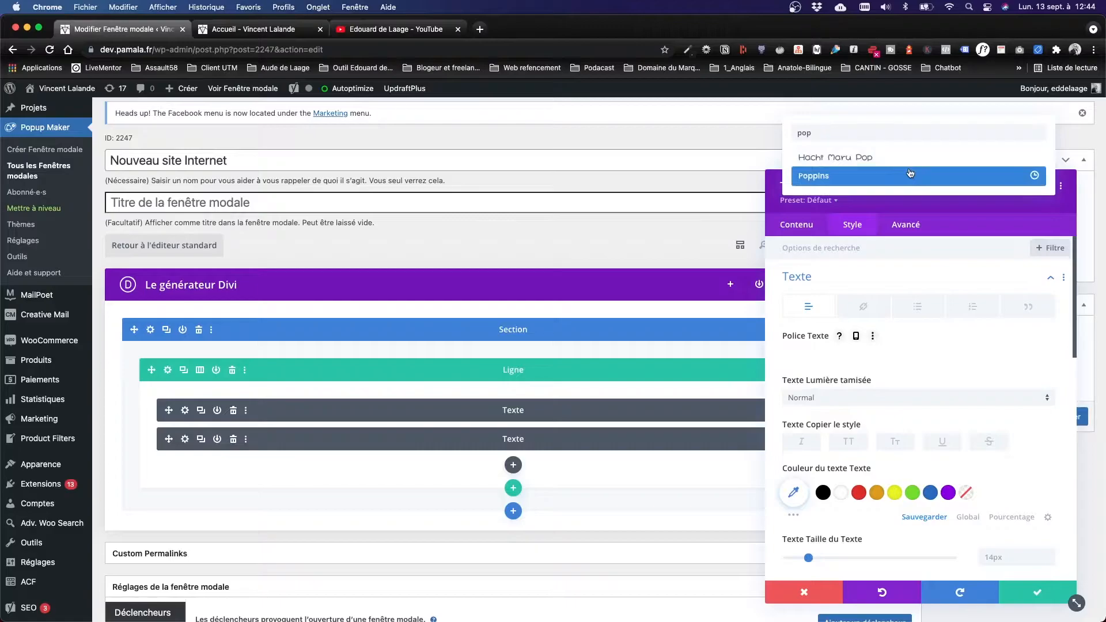
{"action": "left_click", "coordinate": [910, 174]}
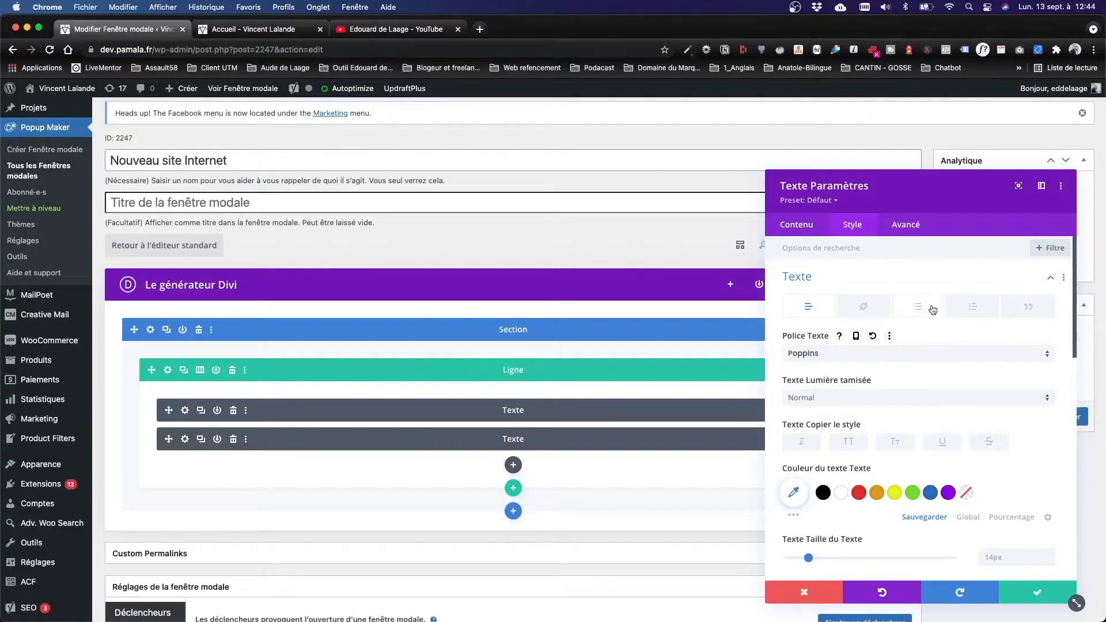
{"action": "scroll", "coordinate": [952, 387], "scroll_direction": "down", "scroll_amount": 4}
{"action": "left_click", "coordinate": [1053, 434]}
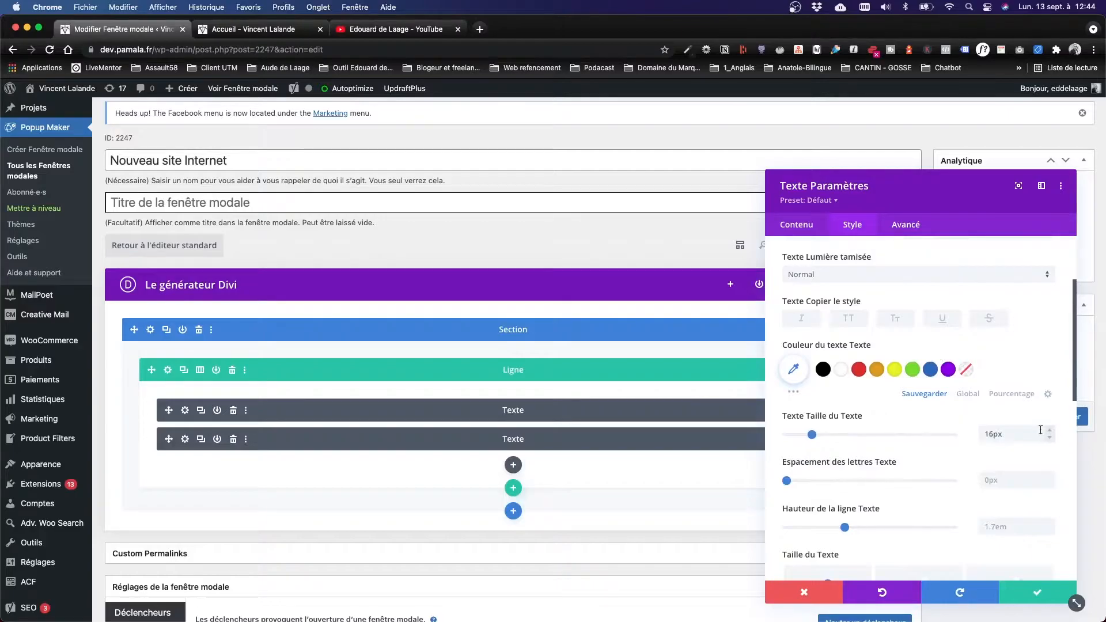
{"action": "left_click", "coordinate": [1015, 596]}
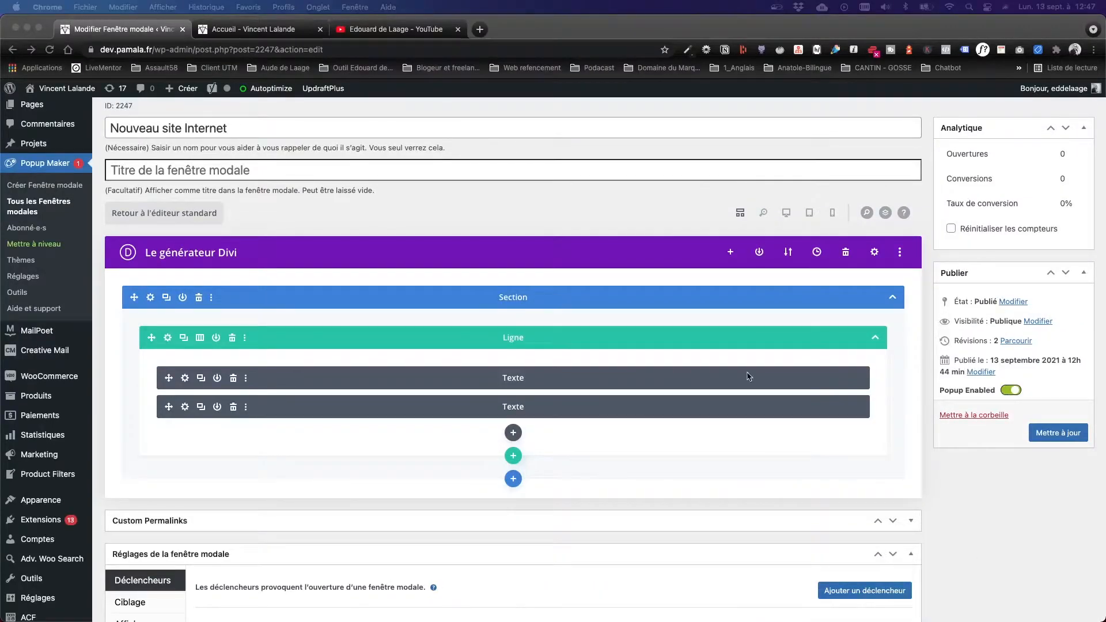
- Start a new trigger for the popup and choose Délai/Ouverture automatique as its type
{"action": "scroll", "coordinate": [667, 373], "scroll_direction": "down", "scroll_amount": 5}
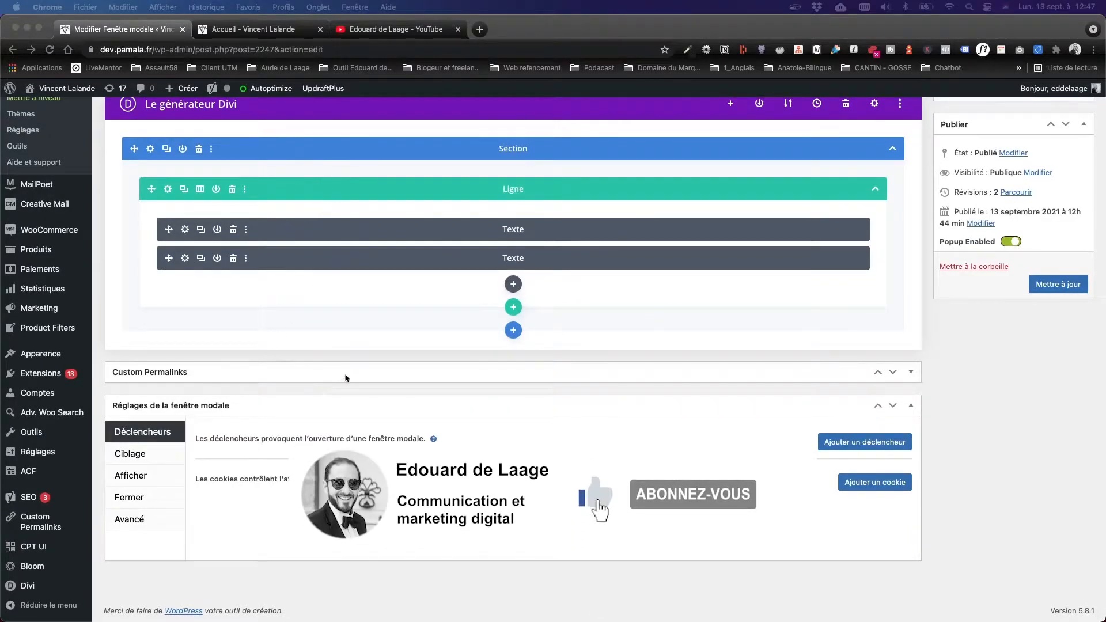
{"action": "left_click", "coordinate": [137, 436]}
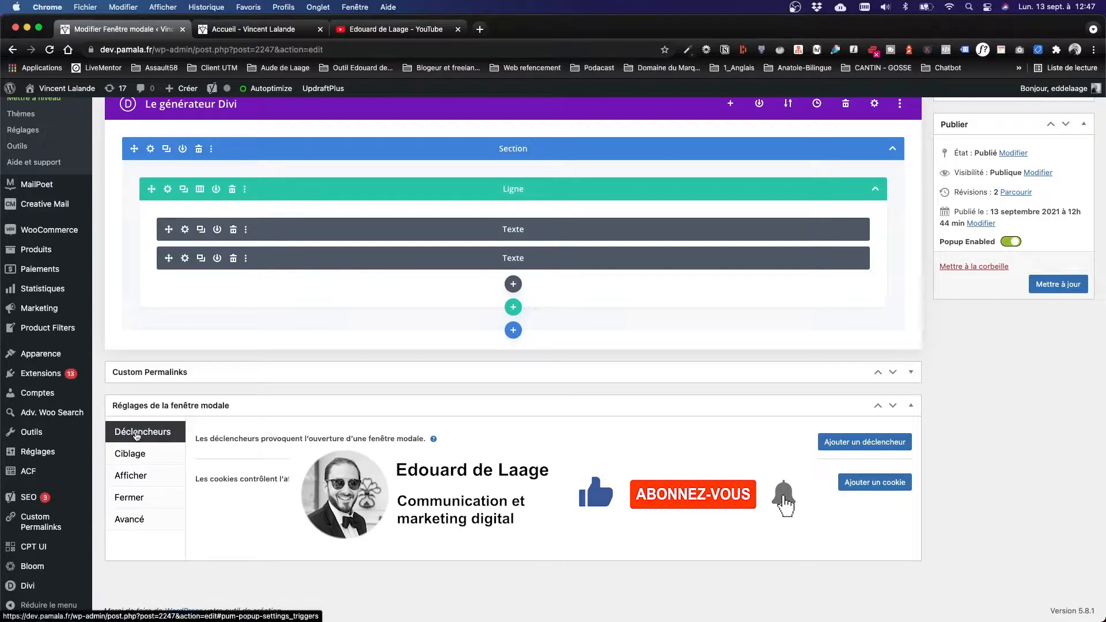
{"action": "left_click_drag", "start_coordinate": [196, 436], "coordinate": [416, 438]}
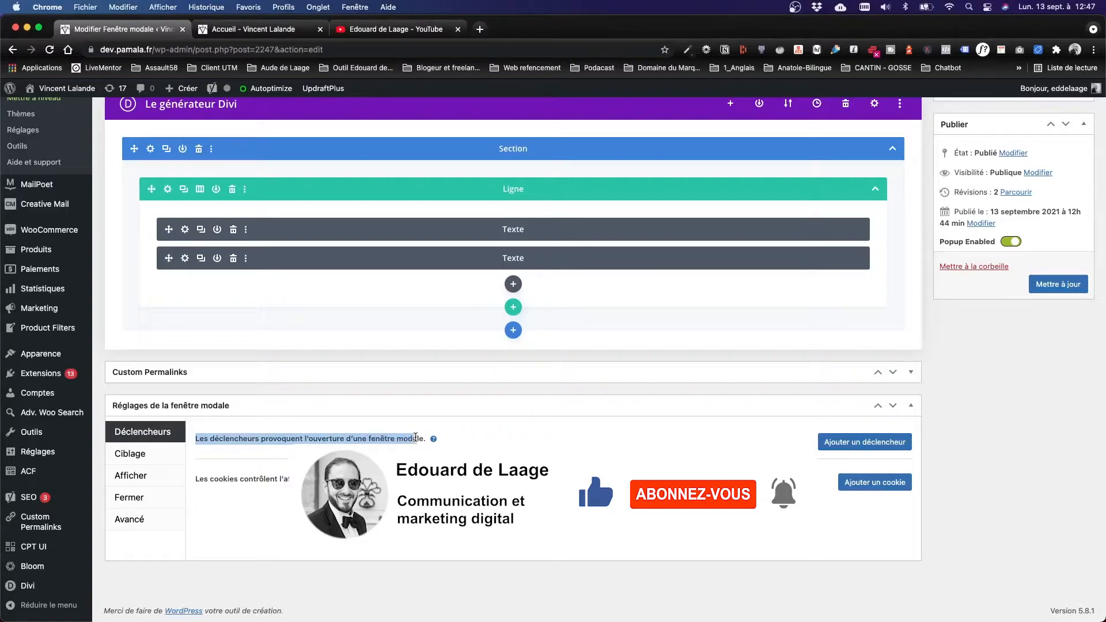
{"action": "left_click", "coordinate": [844, 444]}
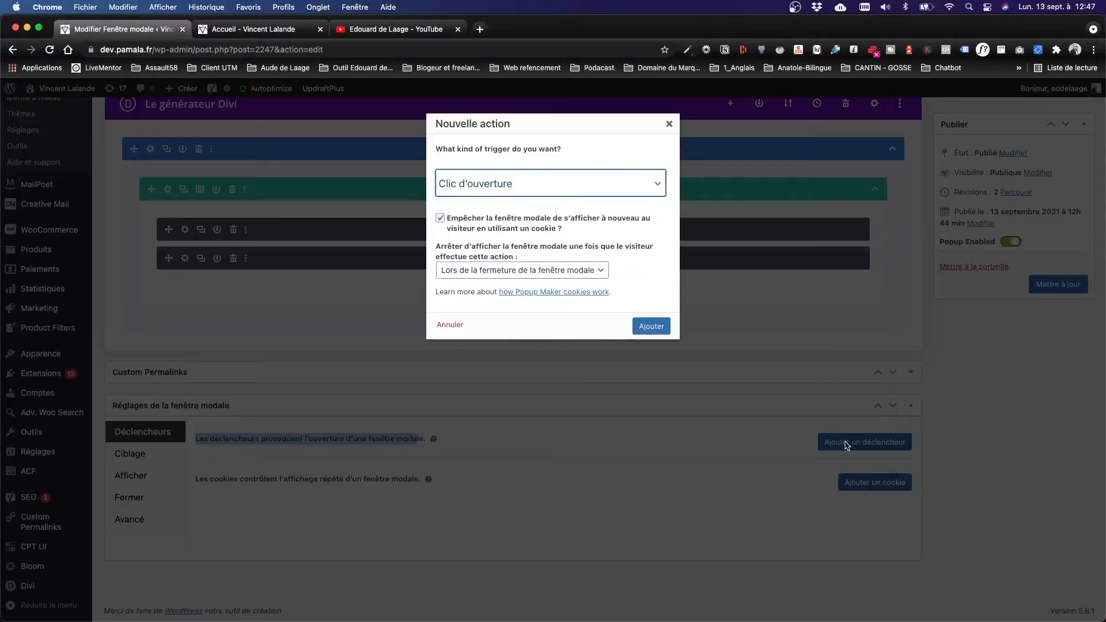
{"action": "left_click", "coordinate": [534, 184]}
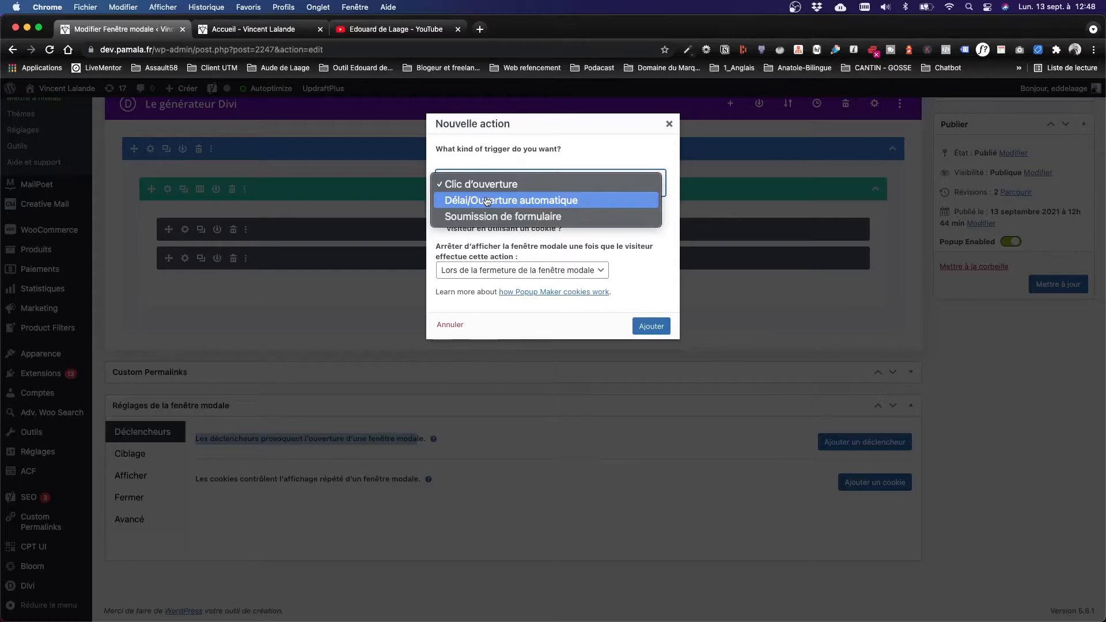
{"action": "left_click", "coordinate": [487, 201]}
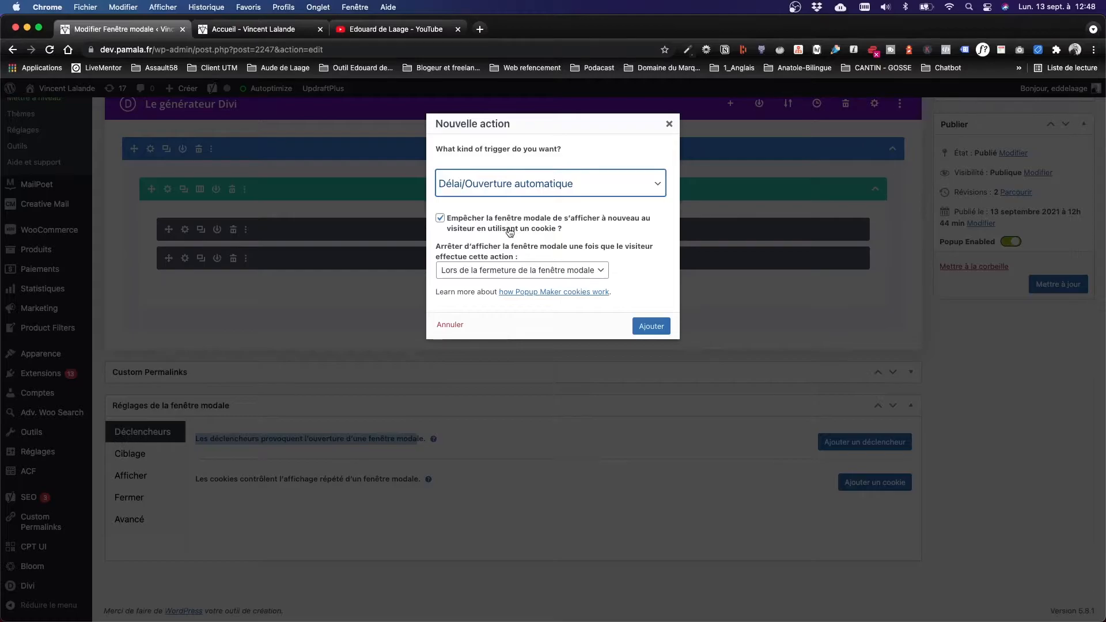
- Disable the cookie option that prevents repeat display and add the automatic-opening trigger with a 500 ms delay and no cookie
{"action": "left_click", "coordinate": [440, 219]}
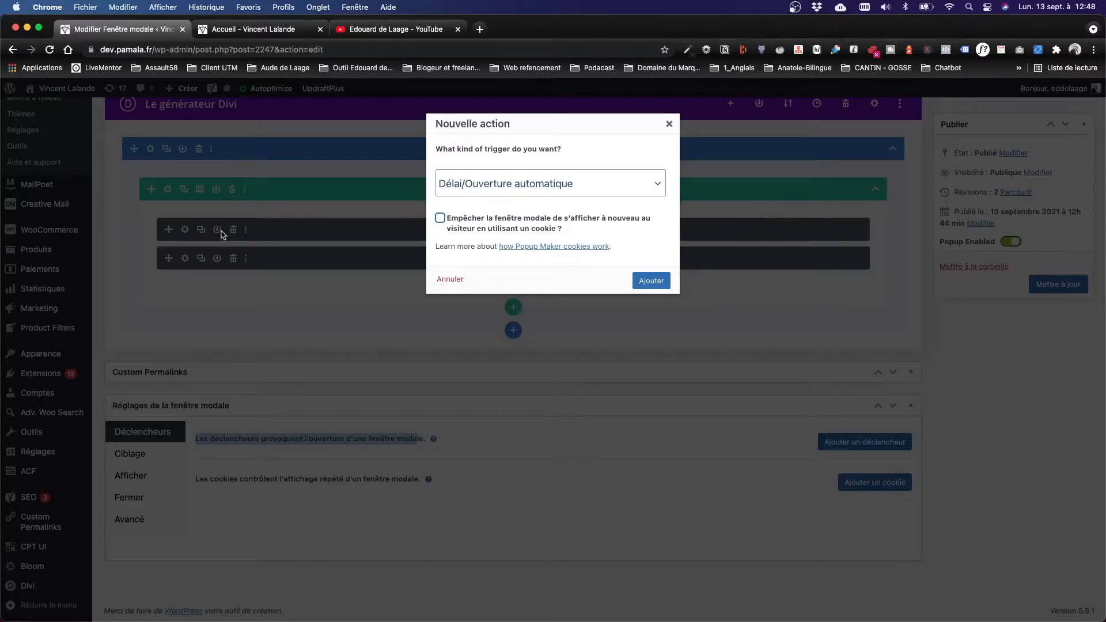
{"action": "left_click", "coordinate": [440, 218]}
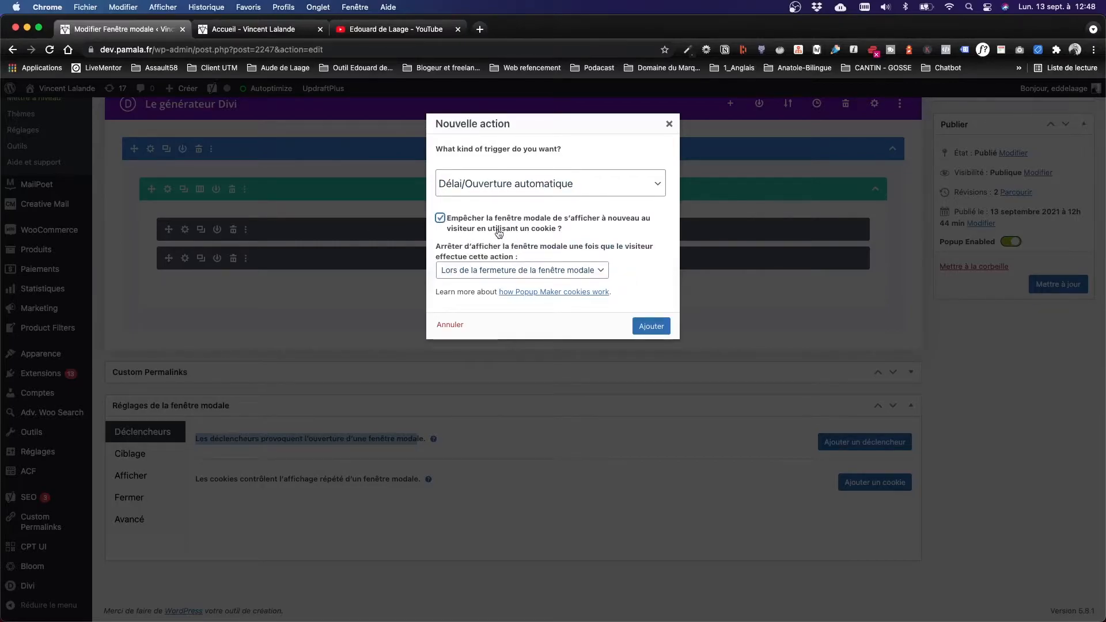
{"action": "left_click", "coordinate": [440, 218]}
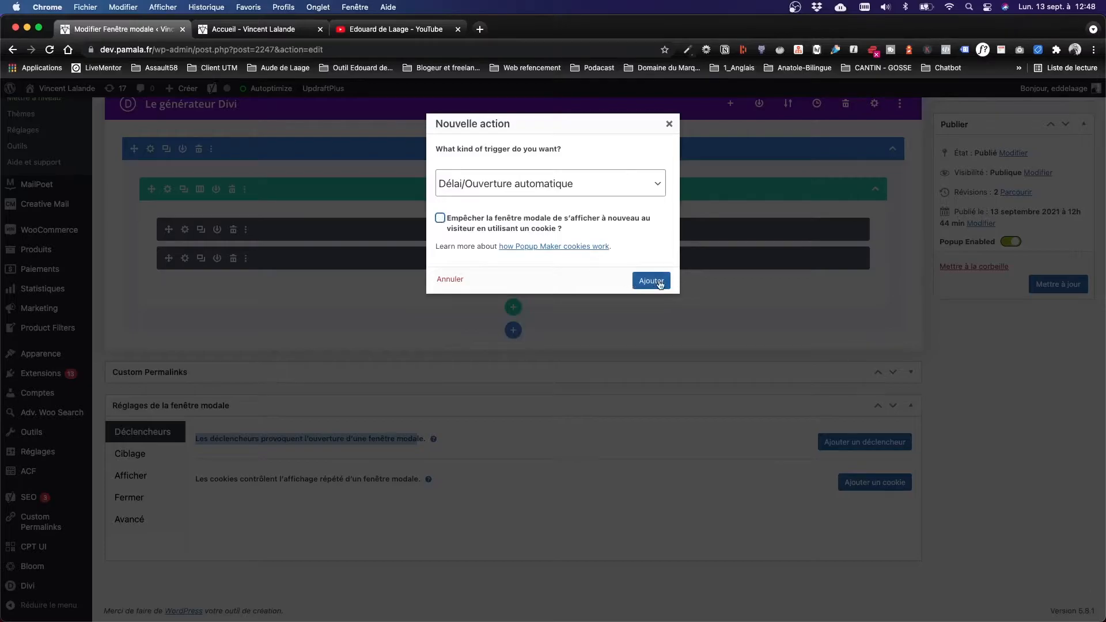
{"action": "left_click", "coordinate": [660, 284]}
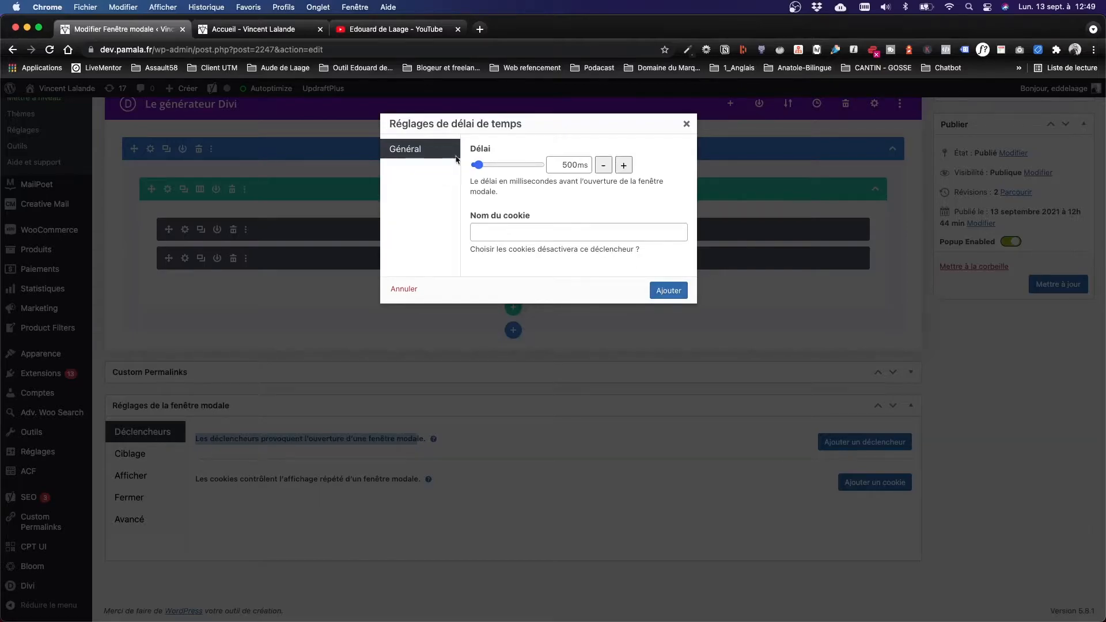
{"action": "left_click", "coordinate": [664, 290]}
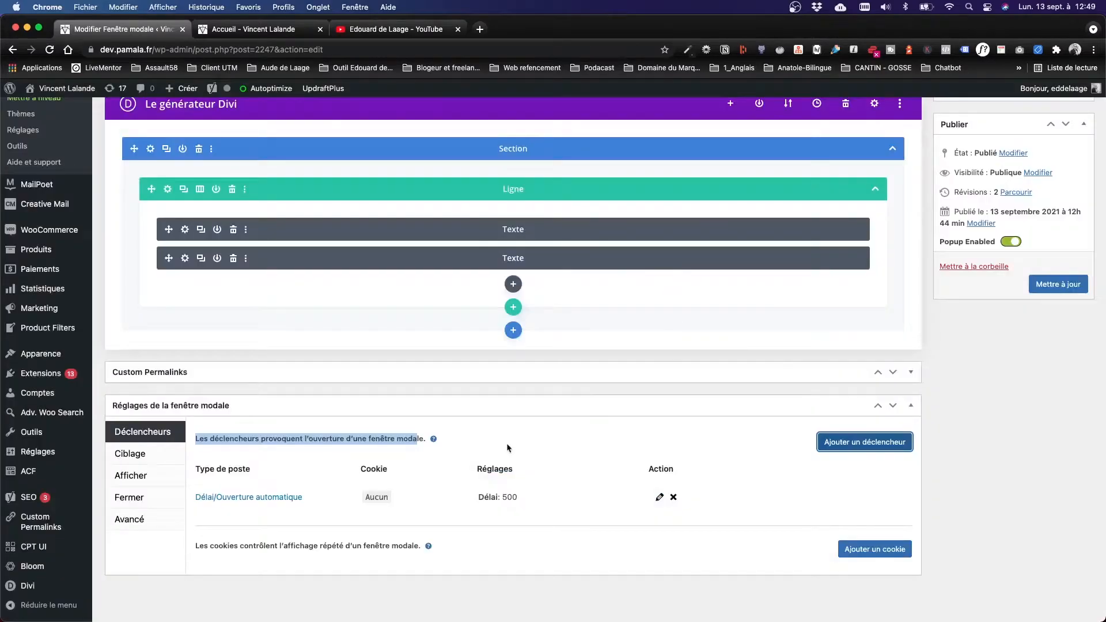
{"action": "scroll", "coordinate": [489, 472], "scroll_direction": "down", "scroll_amount": 1}
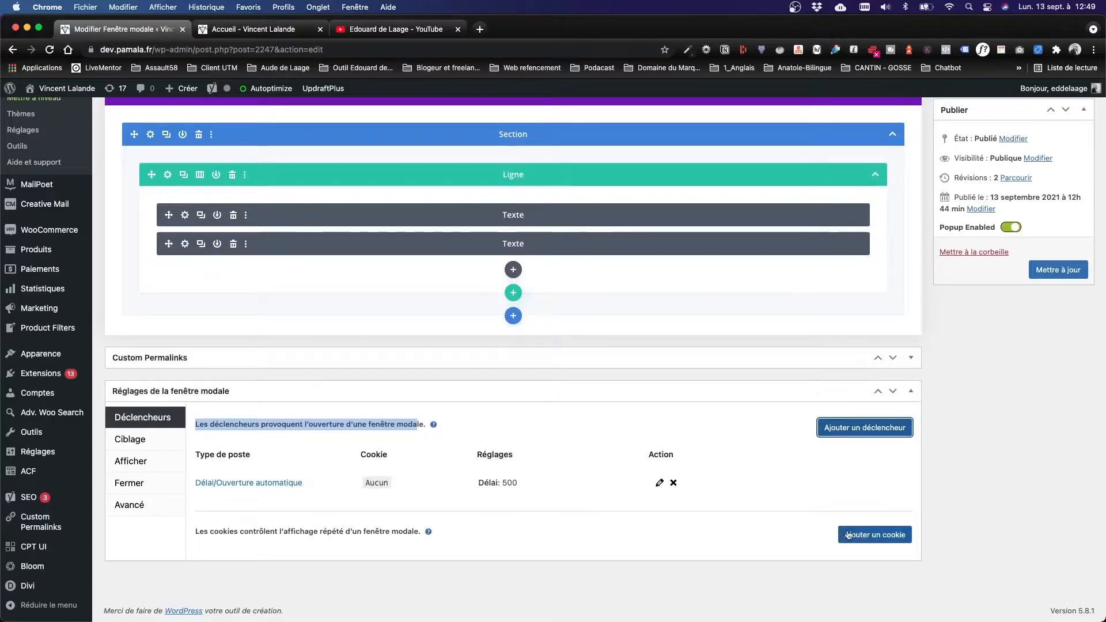
{"action": "left_click", "coordinate": [372, 481]}
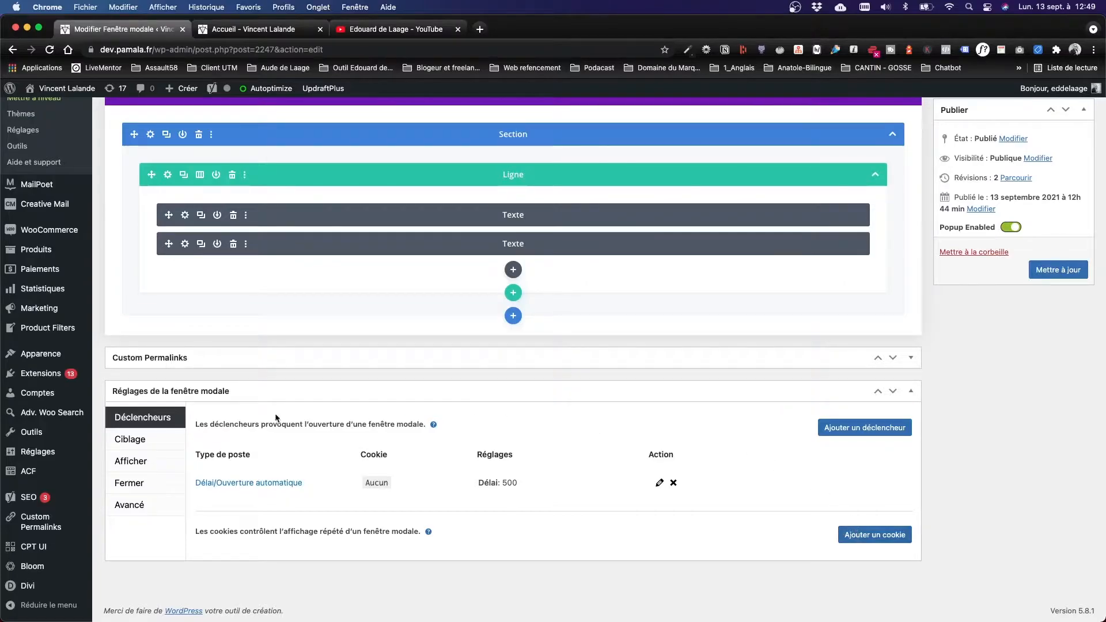
- Target the popup with the condition Page d'accueil
{"action": "left_click", "coordinate": [145, 441]}
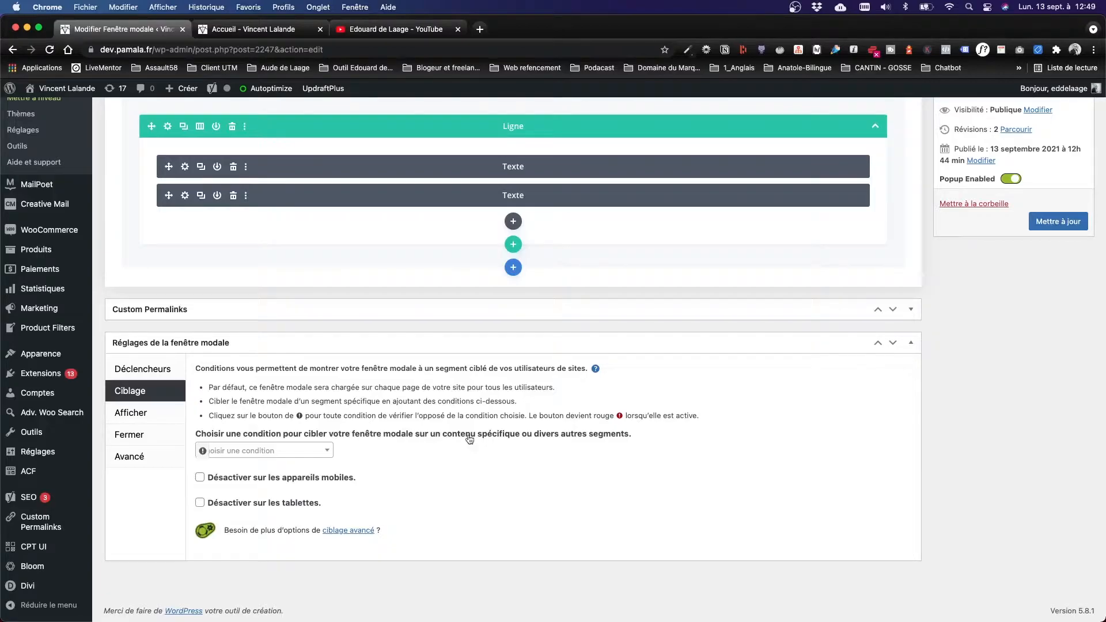
{"action": "left_click", "coordinate": [293, 452]}
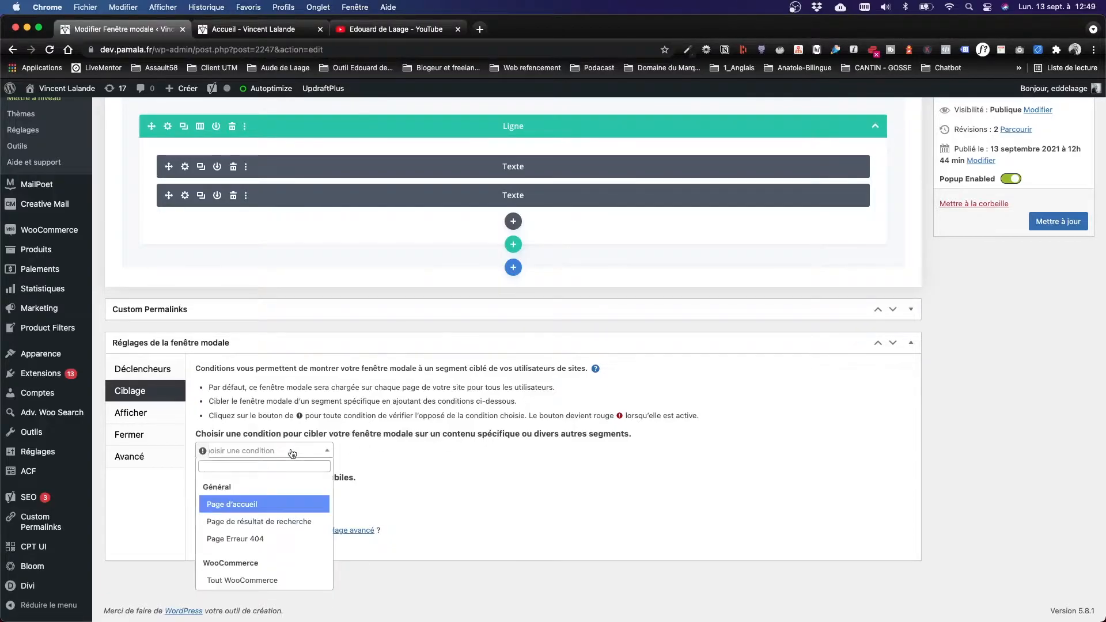
{"action": "left_click", "coordinate": [221, 505]}
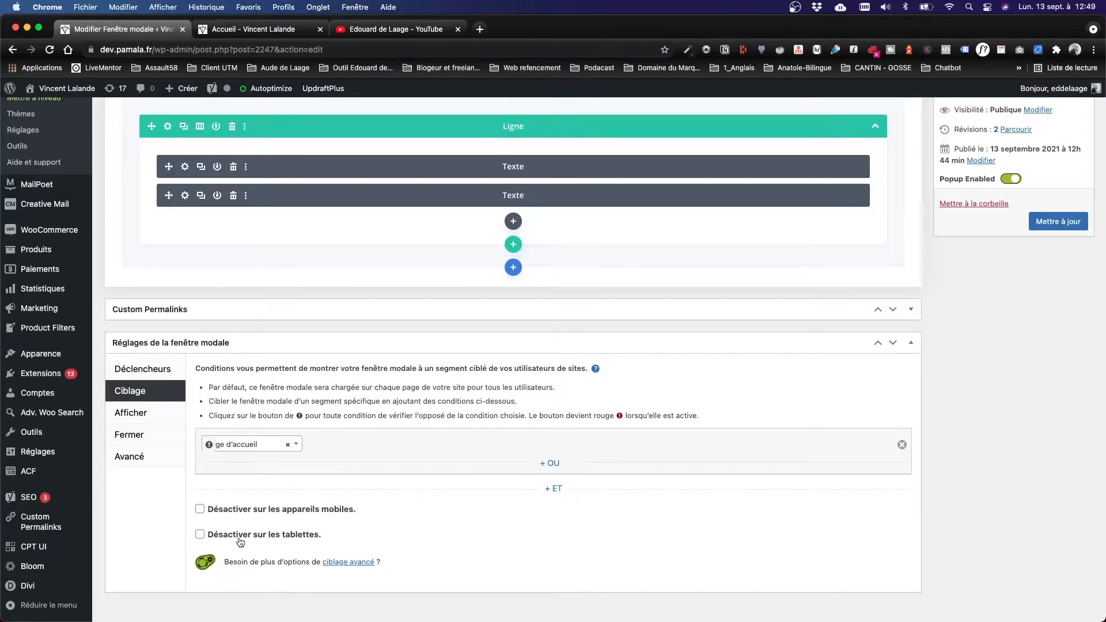
- Set the popup's theme to Bleu entreprise, check its closing settings and update the popup
{"action": "left_click", "coordinate": [152, 414]}
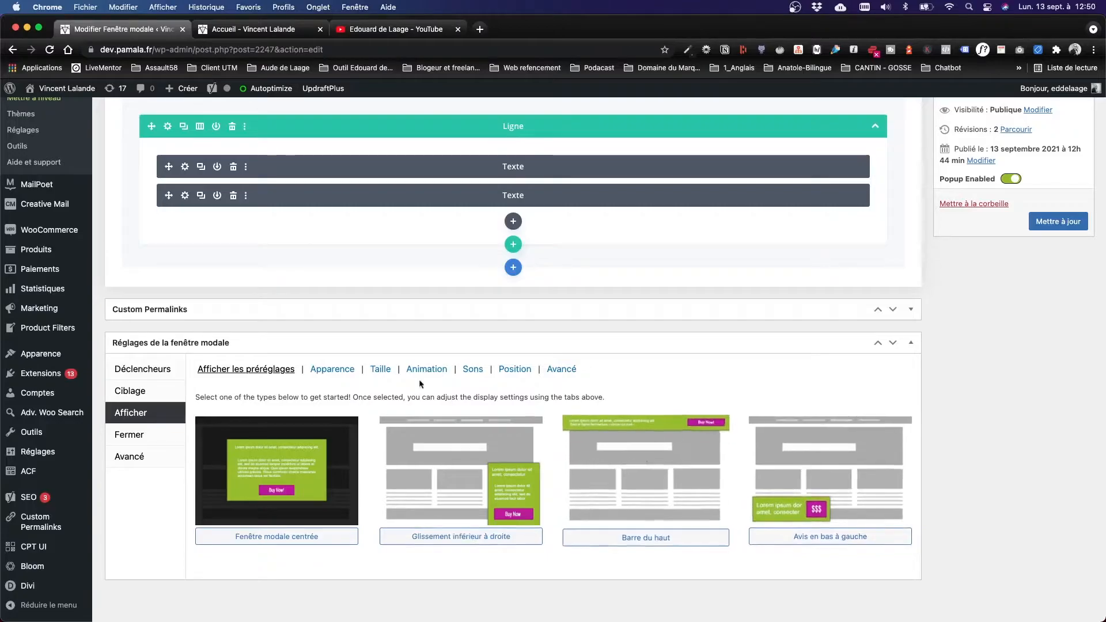
{"action": "left_click", "coordinate": [323, 371]}
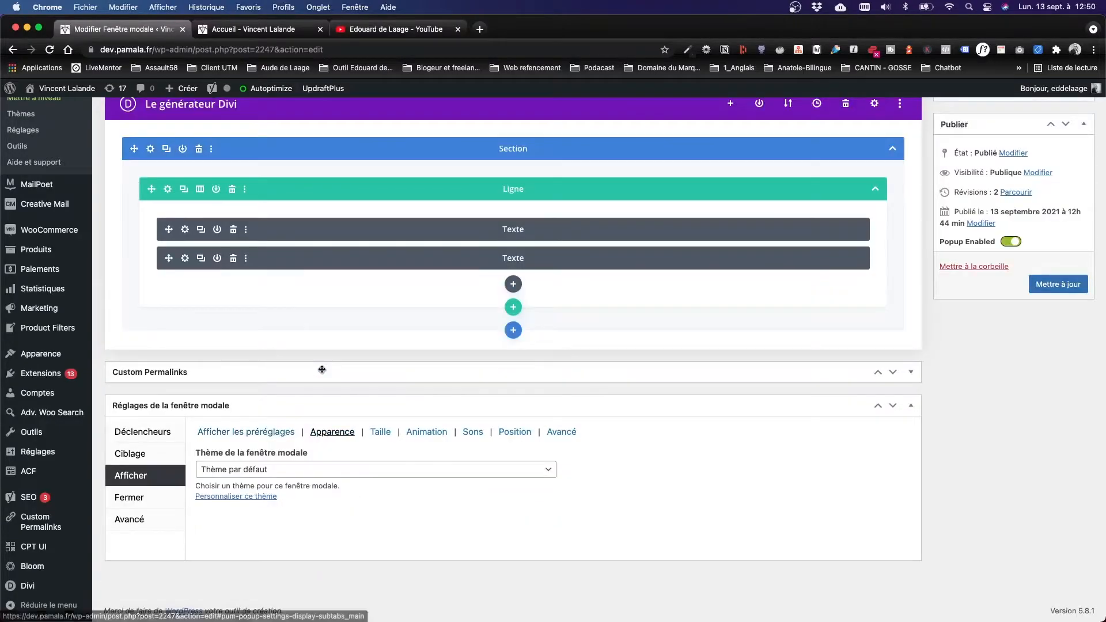
{"action": "left_click", "coordinate": [377, 476]}
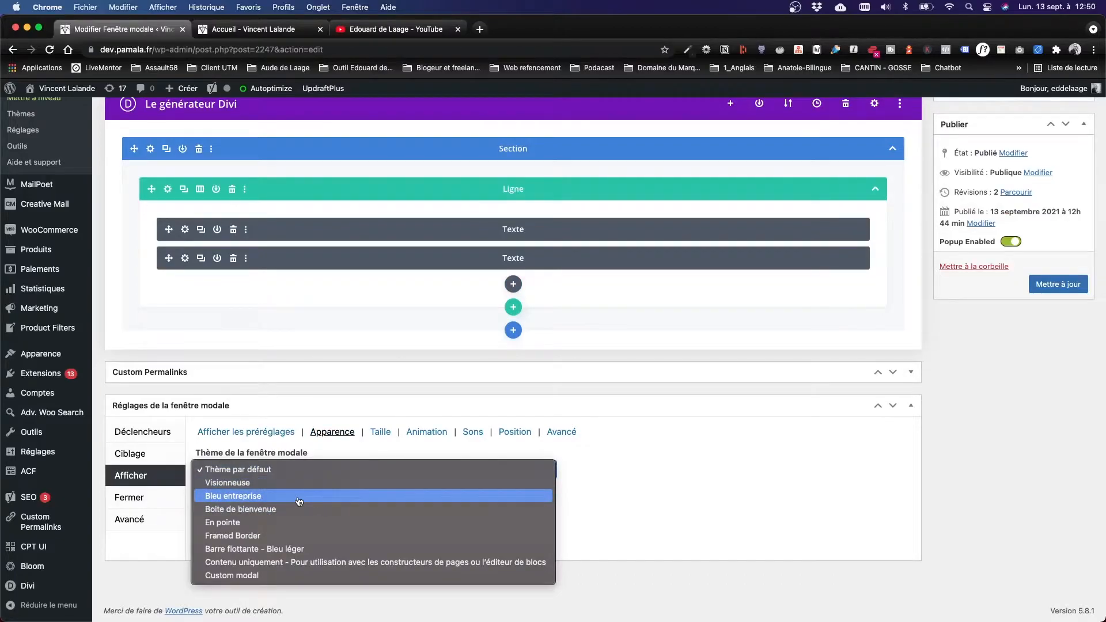
{"action": "left_click", "coordinate": [271, 499]}
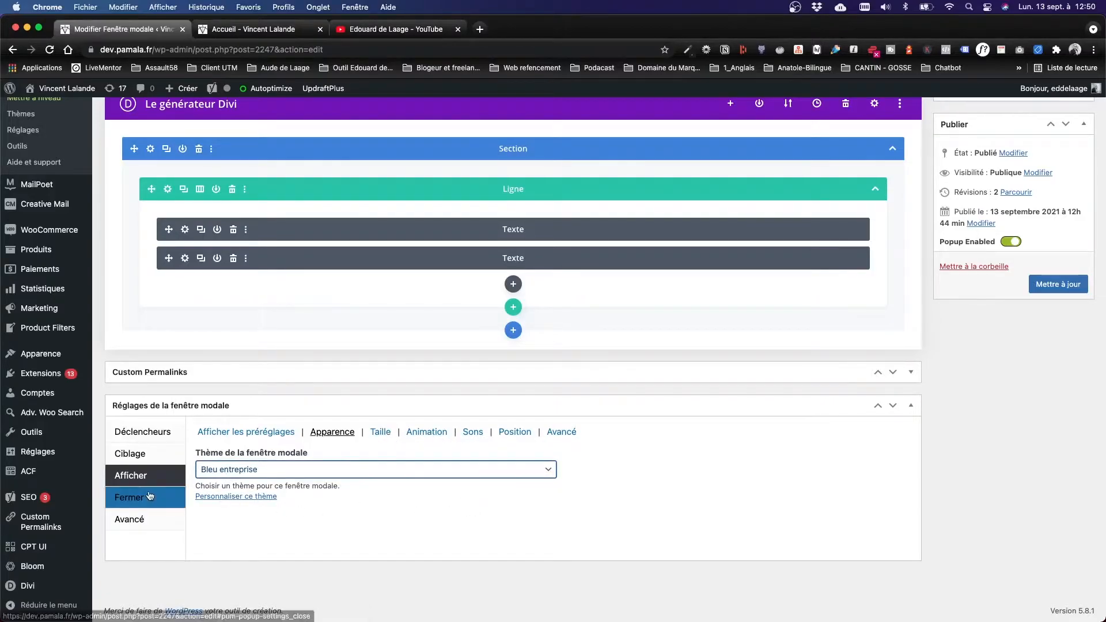
{"action": "left_click", "coordinate": [119, 497]}
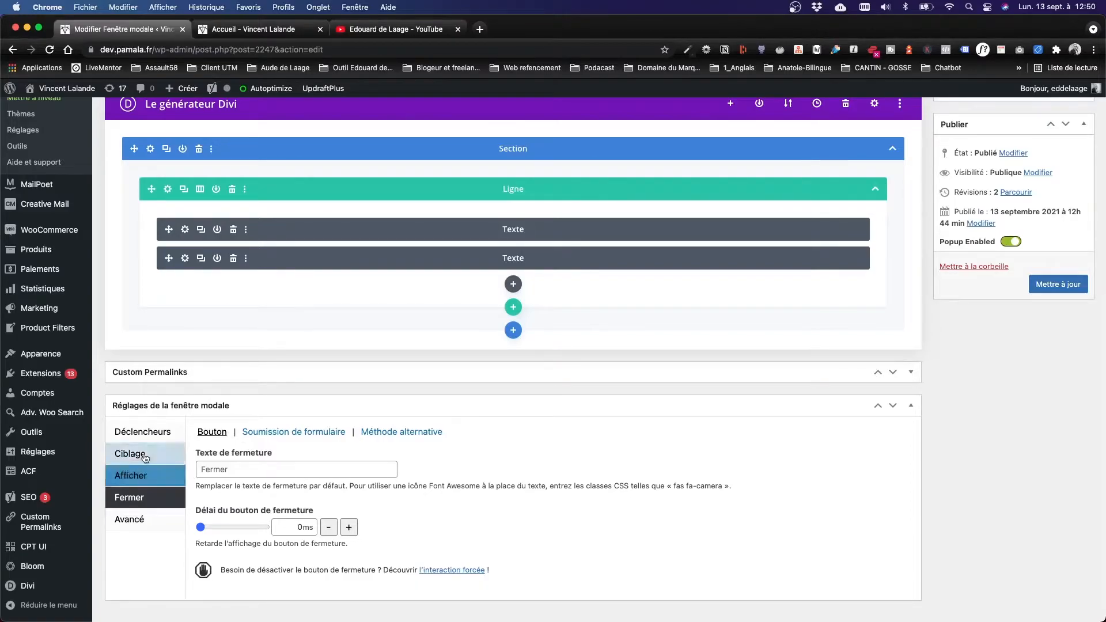
{"action": "left_click", "coordinate": [1039, 293]}
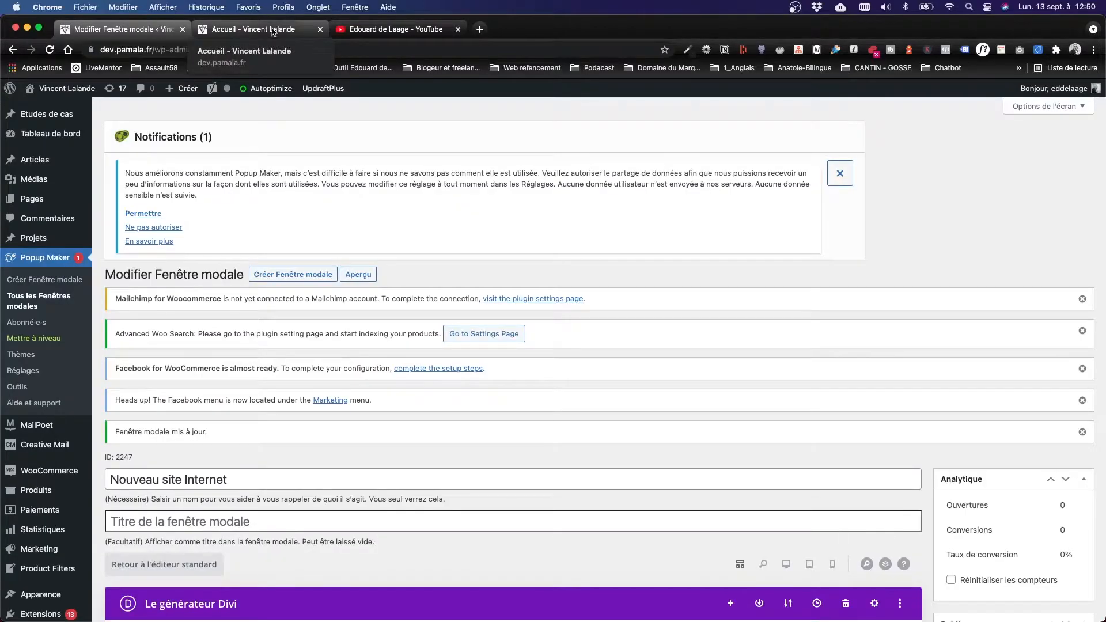
- Reload the site's home page and check the heading and paragraphs of the popup that opens
{"action": "left_click", "coordinate": [273, 32]}
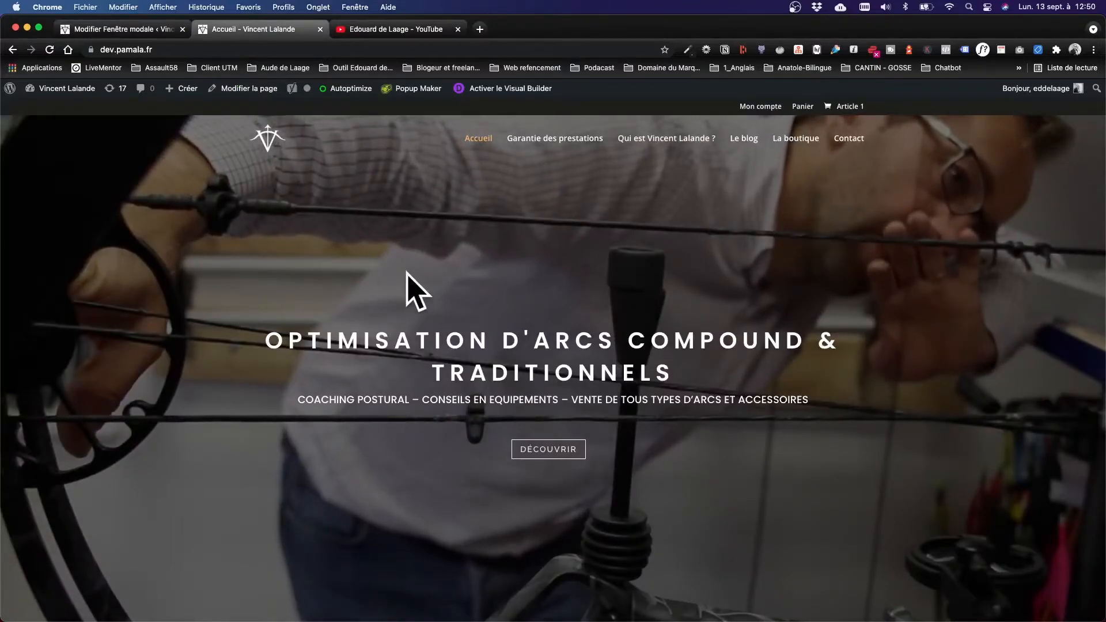
{"action": "key", "text": "super+r"}
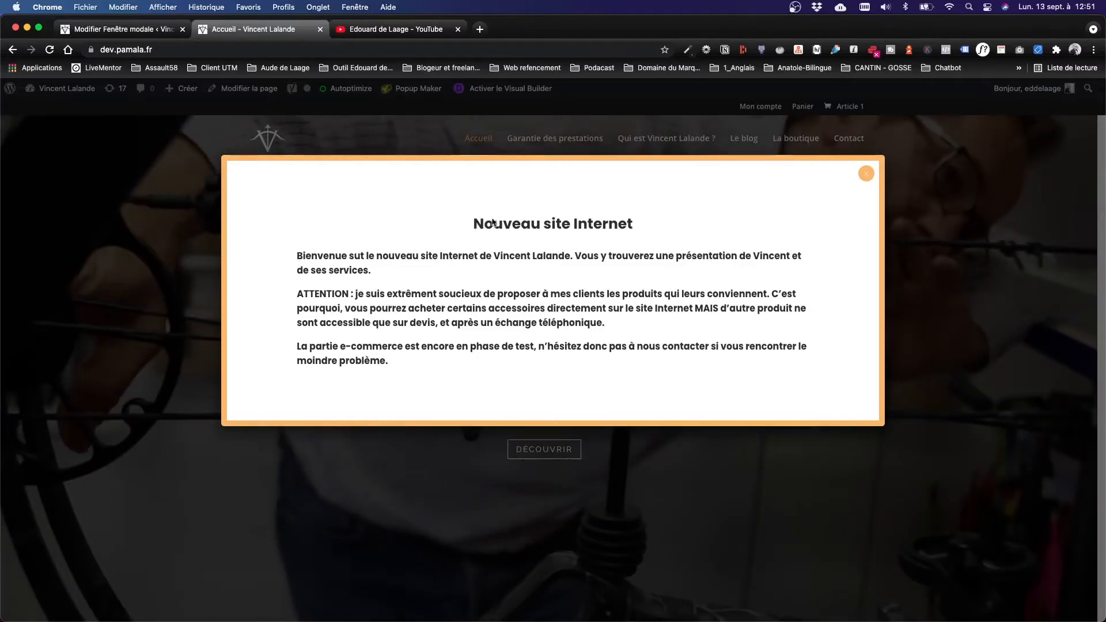
{"action": "left_click_drag", "start_coordinate": [470, 224], "coordinate": [655, 214]}
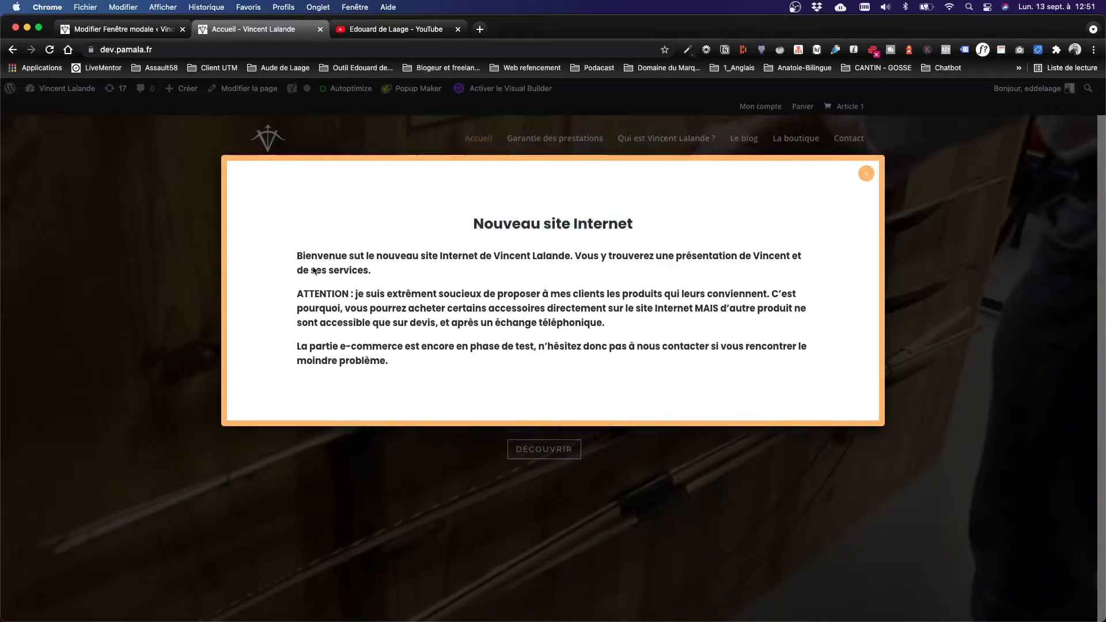
{"action": "left_click_drag", "start_coordinate": [303, 255], "coordinate": [410, 359]}
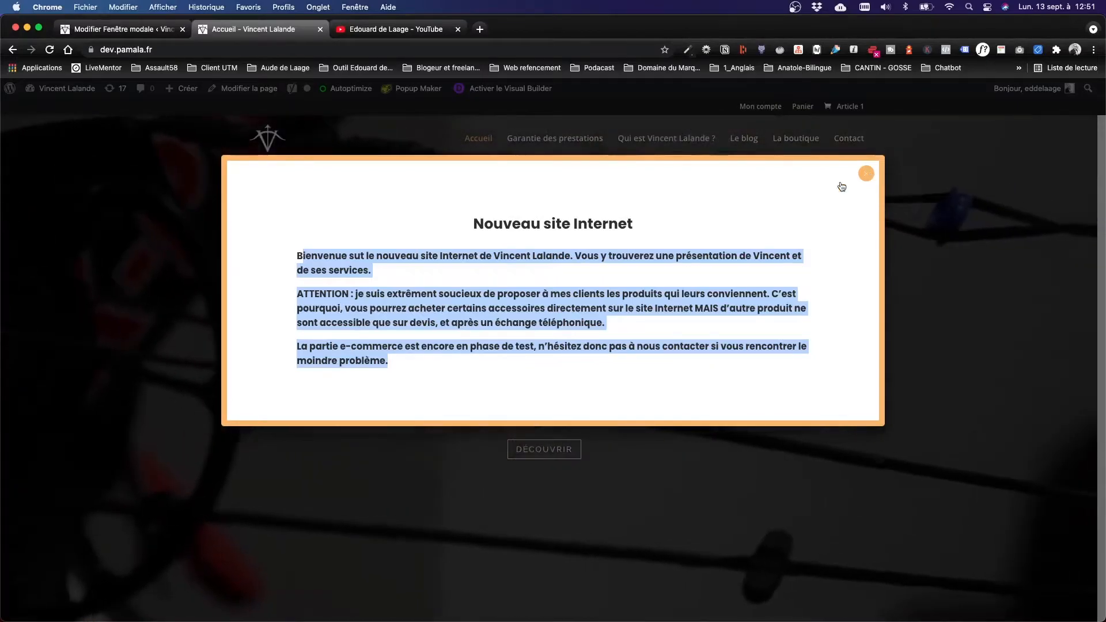
- Return to the popup's appearance settings and open the Bleu entreprise theme for customization
{"action": "left_click", "coordinate": [117, 30]}
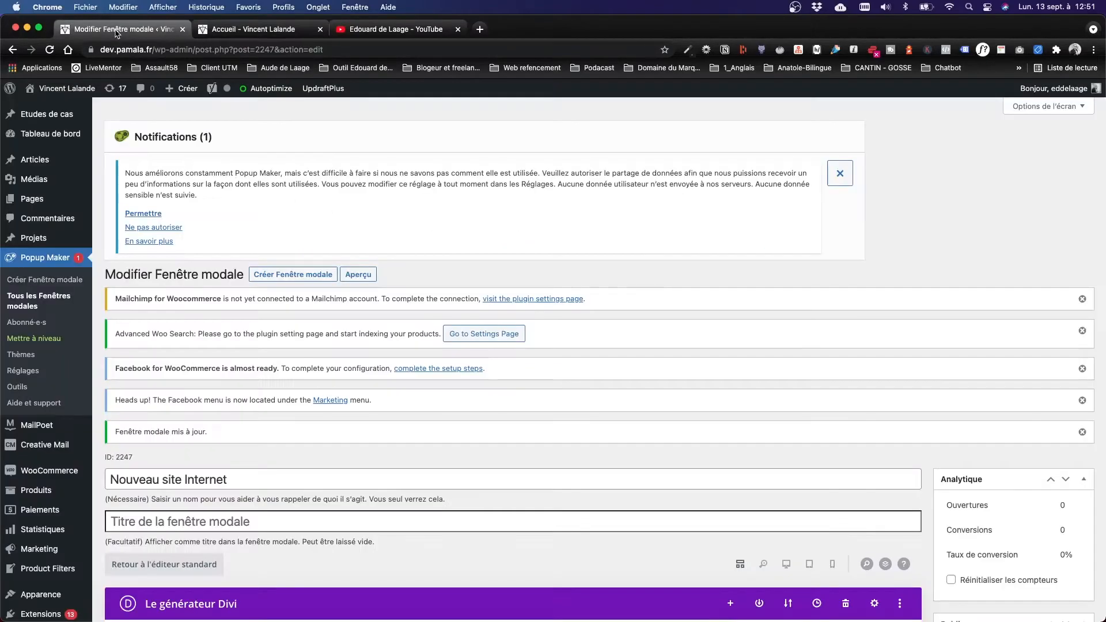
{"action": "scroll", "coordinate": [406, 241], "scroll_direction": "down", "scroll_amount": 10}
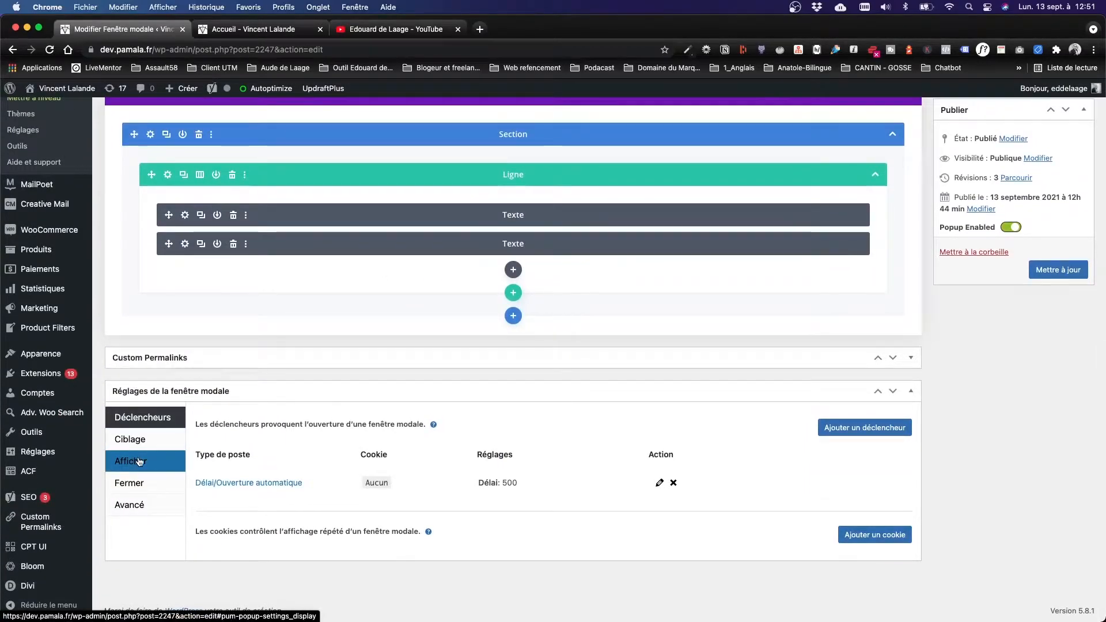
{"action": "left_click", "coordinate": [139, 461]}
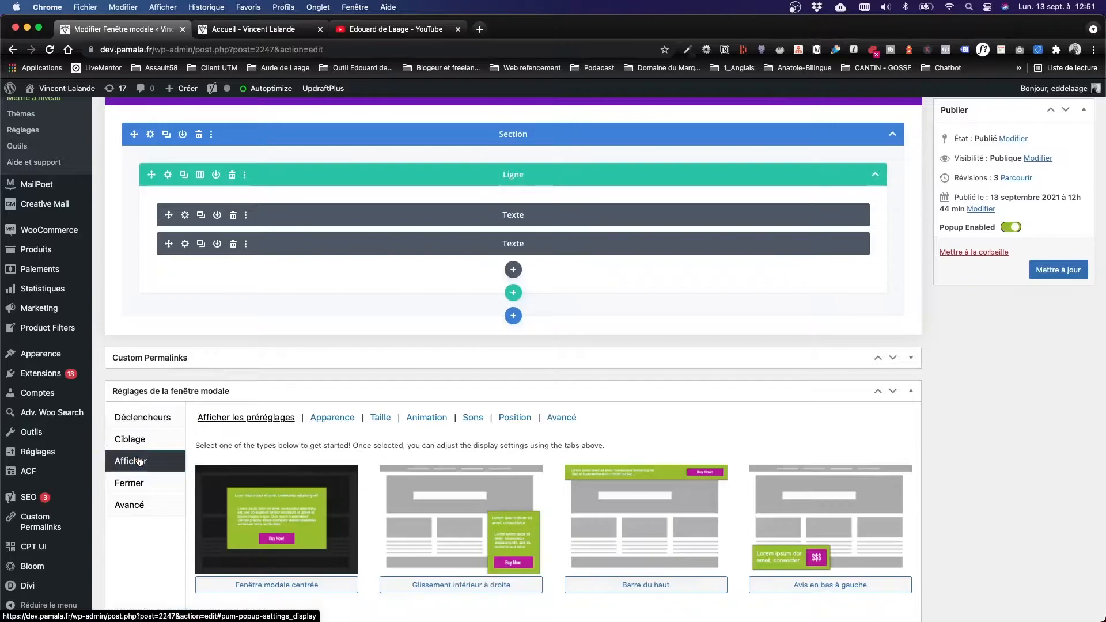
{"action": "left_click", "coordinate": [317, 417]}
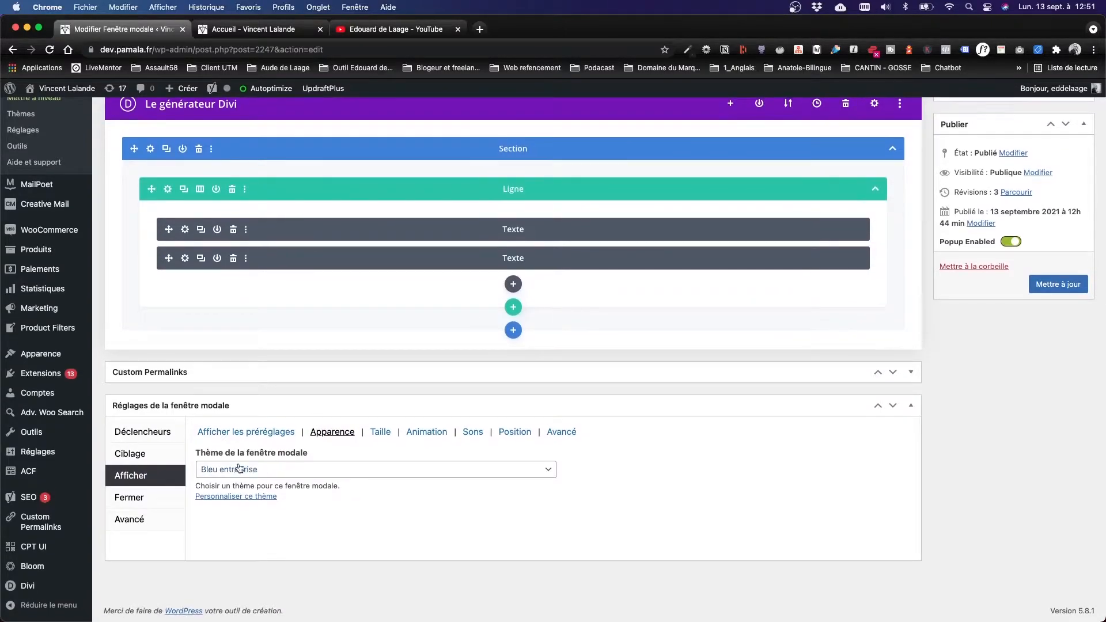
{"action": "left_click", "coordinate": [229, 498]}
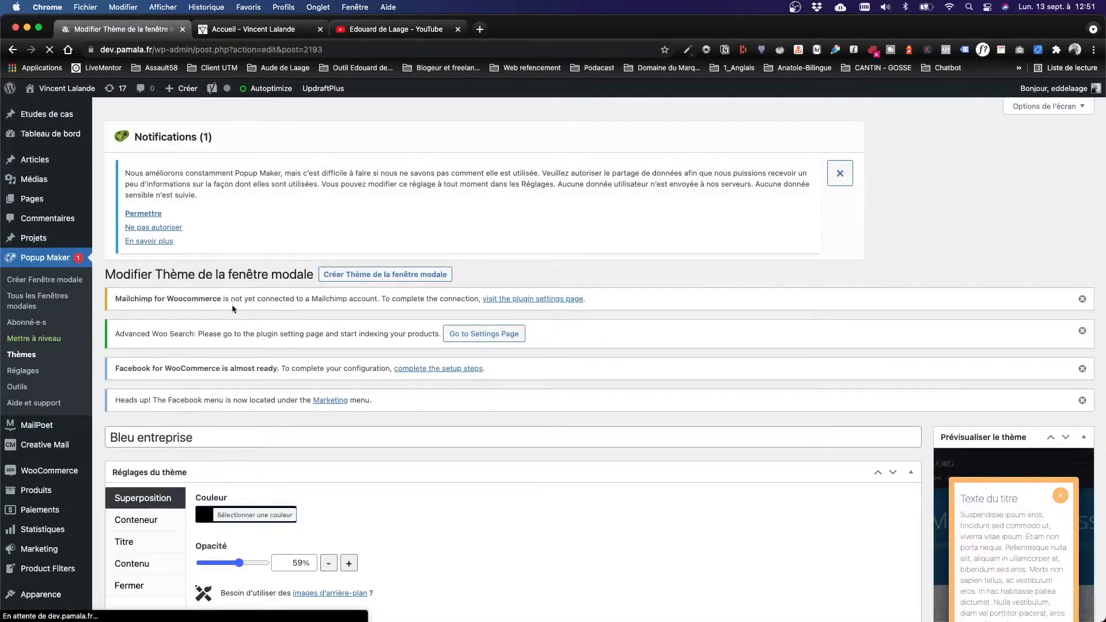
- Try the theme's overlay at 100% opacity and set it back to 60%
{"action": "scroll", "coordinate": [232, 309], "scroll_direction": "down", "scroll_amount": 5}
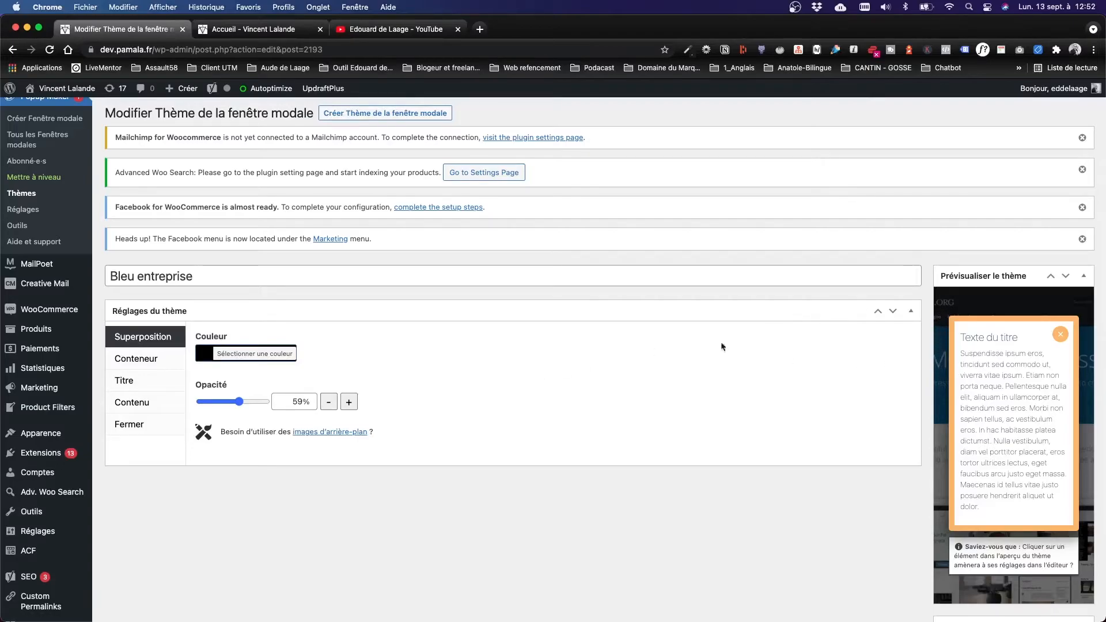
{"action": "left_click", "coordinate": [240, 401]}
{"action": "left_click_drag", "start_coordinate": [239, 402], "coordinate": [529, 392]}
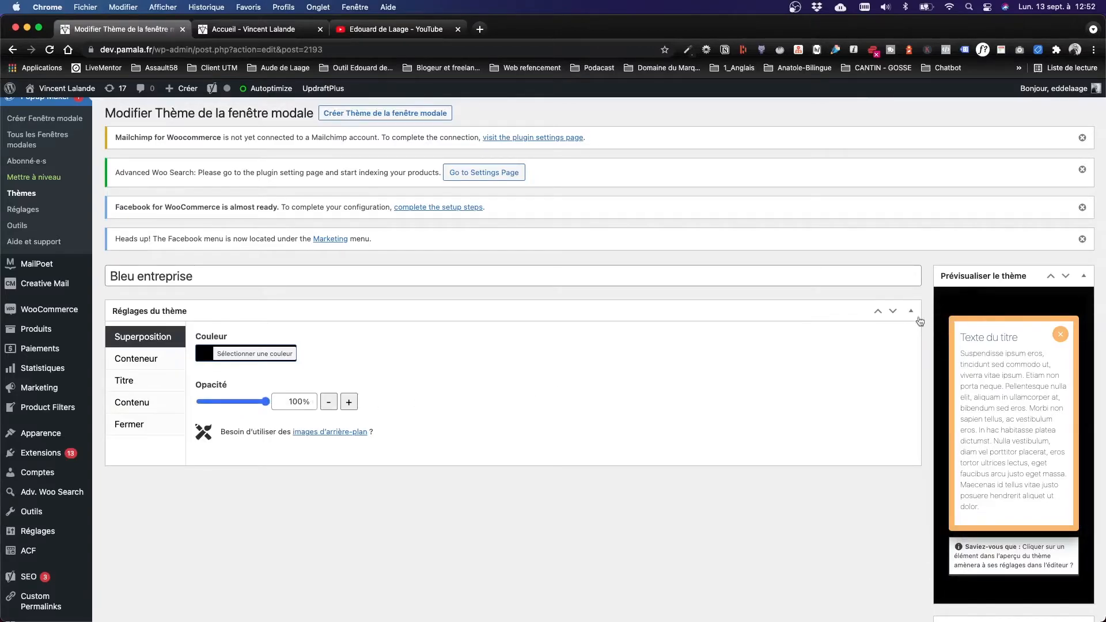
{"action": "left_click_drag", "start_coordinate": [265, 402], "coordinate": [239, 402]}
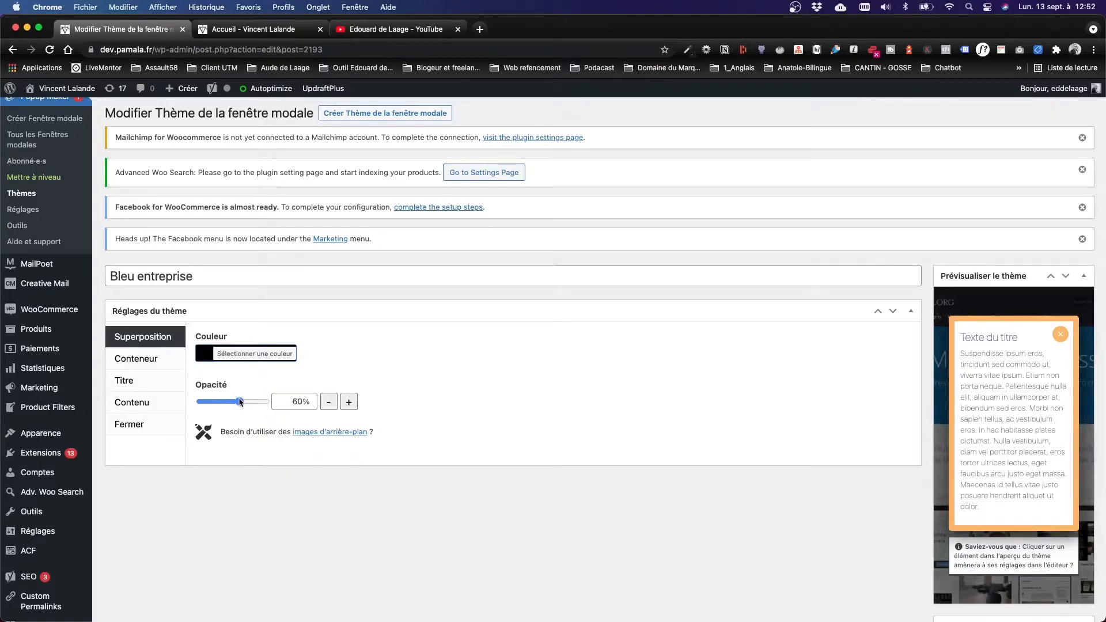
- Try red (#dd3333) as the theme's overlay color and restore black
{"action": "left_click", "coordinate": [253, 354]}
{"action": "left_click", "coordinate": [234, 504]}
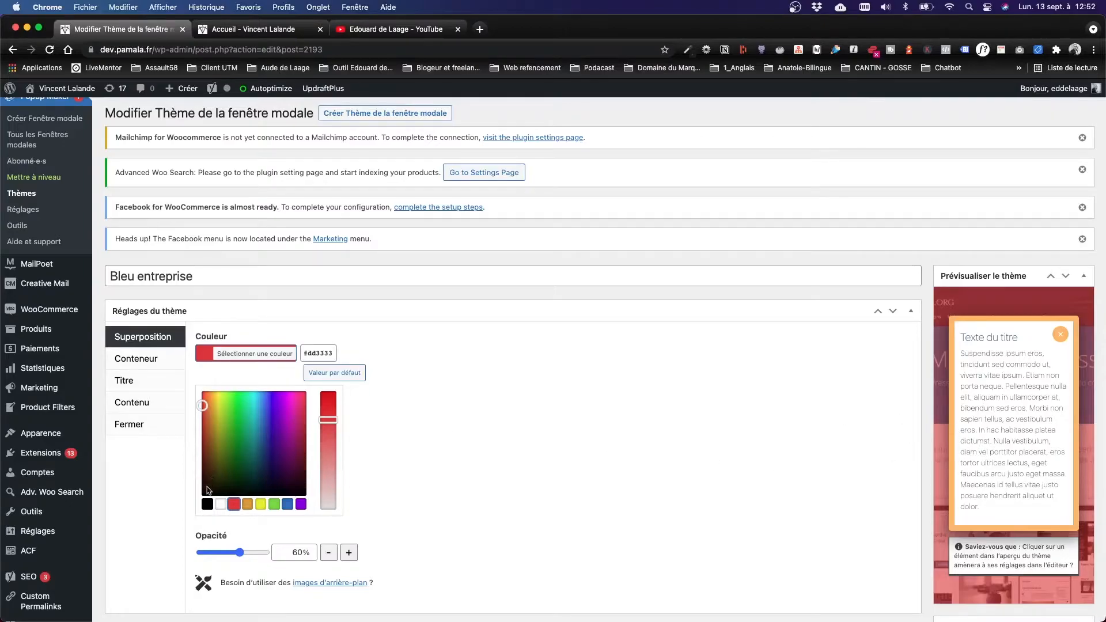
{"action": "left_click", "coordinate": [206, 505]}
{"action": "left_click", "coordinate": [638, 405]}
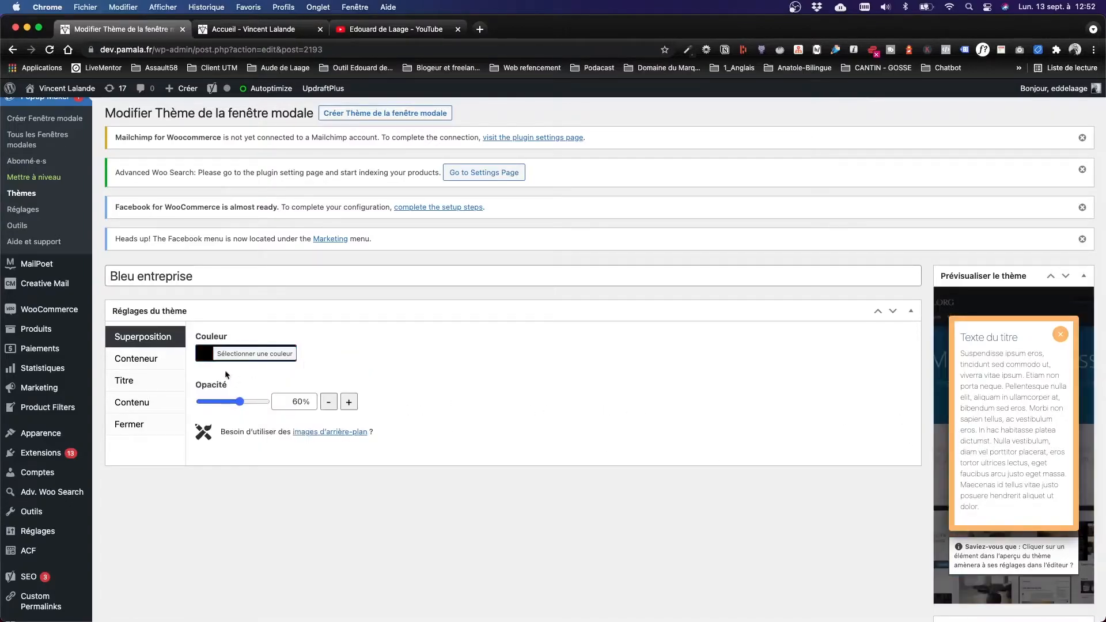
- Examine the theme's container spacing, border style and background settings and compare them with the popup on the home page
{"action": "left_click", "coordinate": [148, 368]}
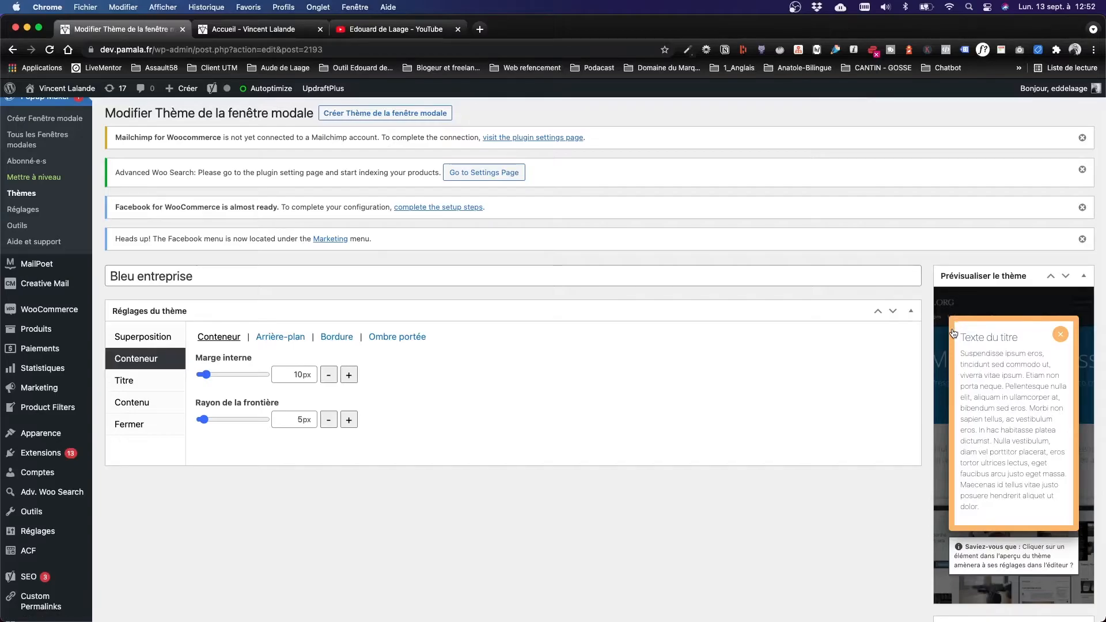
{"action": "left_click", "coordinate": [334, 340]}
{"action": "left_click", "coordinate": [236, 374]}
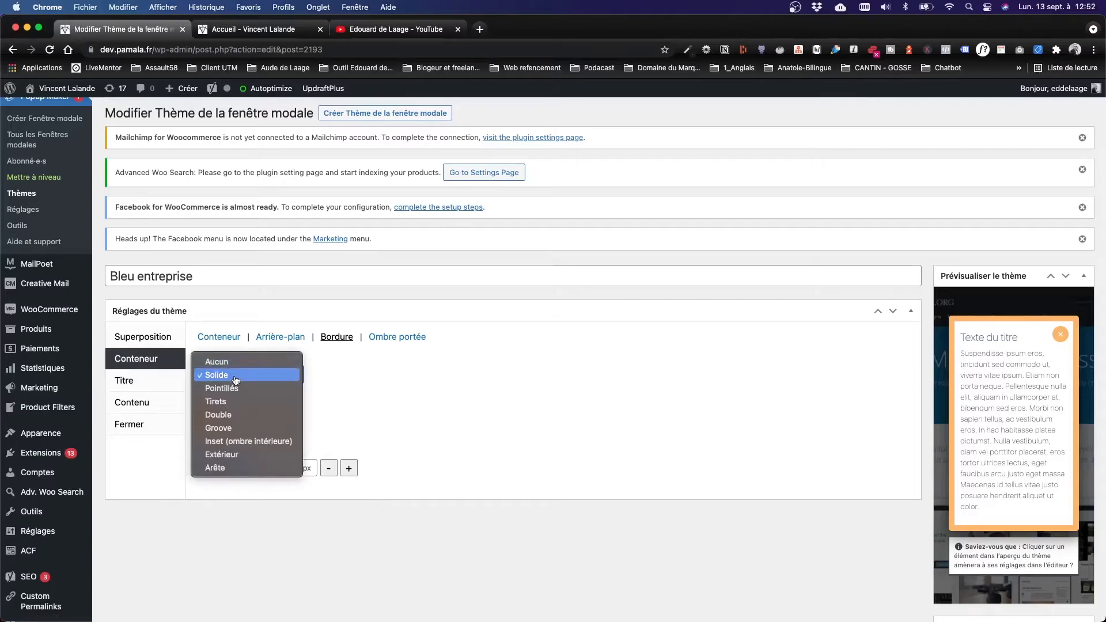
{"action": "left_click", "coordinate": [416, 388]}
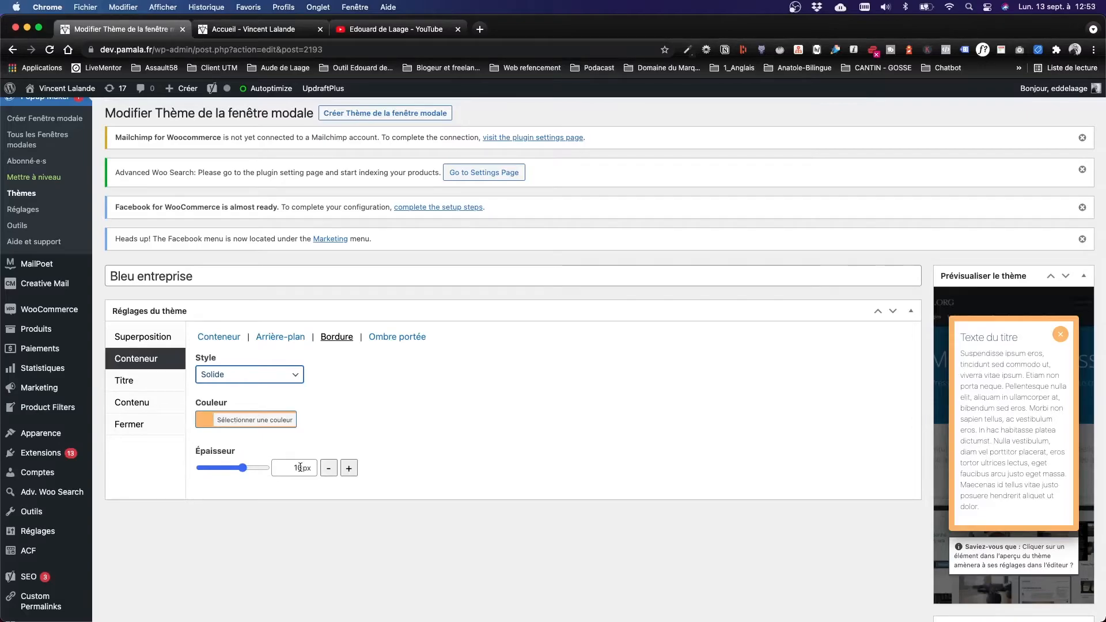
{"action": "left_click", "coordinate": [297, 340]}
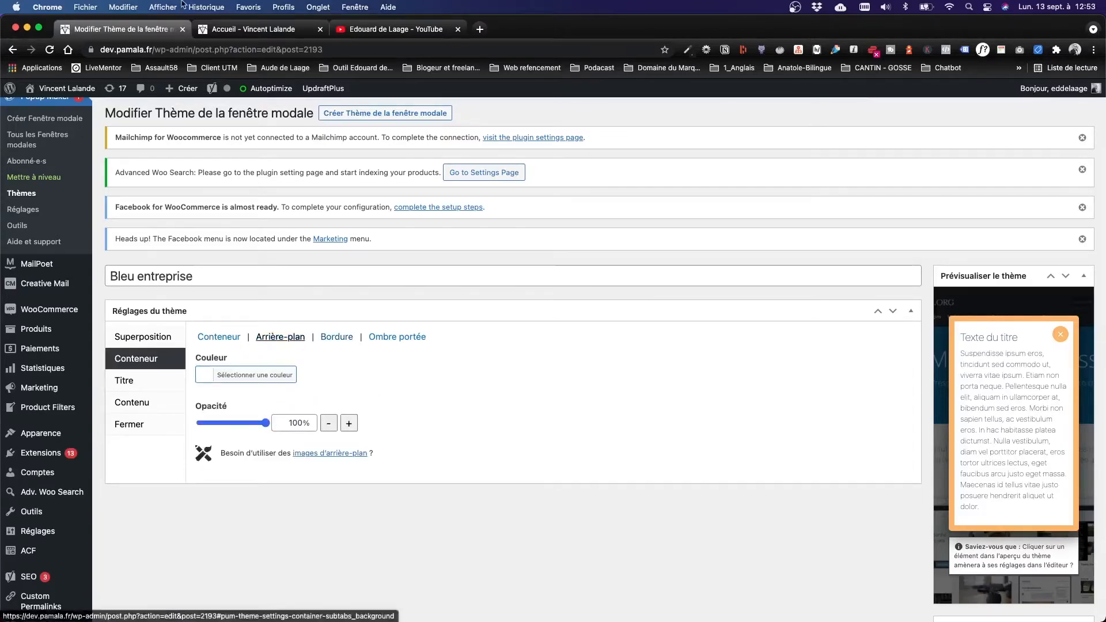
{"action": "left_click", "coordinate": [259, 29]}
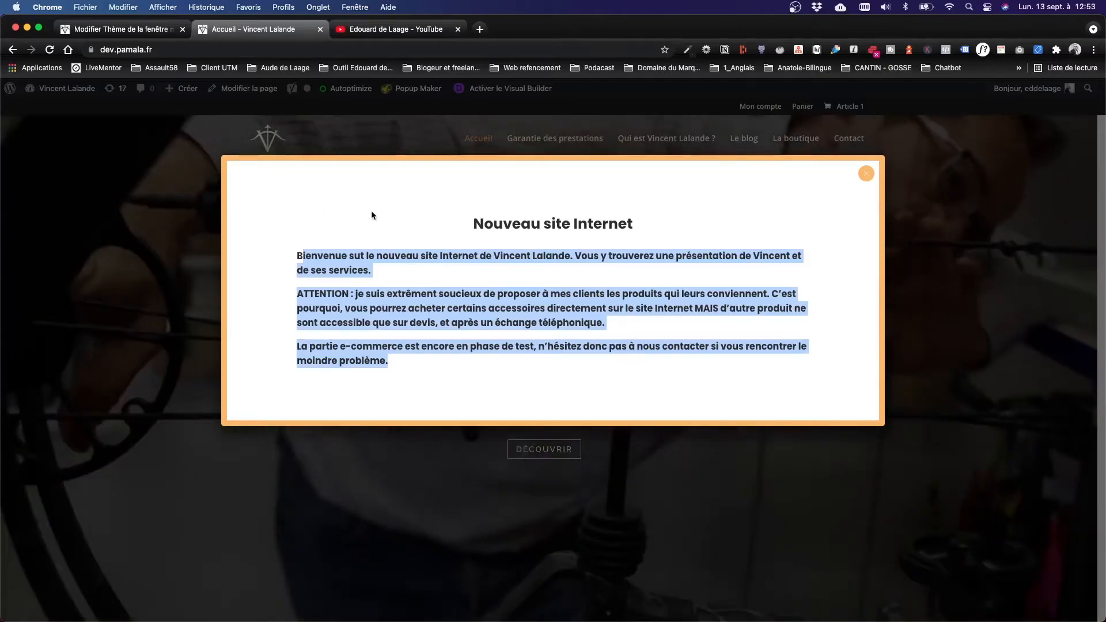
- Look up the site's dark color #1e1d1c in the color picker extension's color history
{"action": "left_click", "coordinate": [686, 50]}
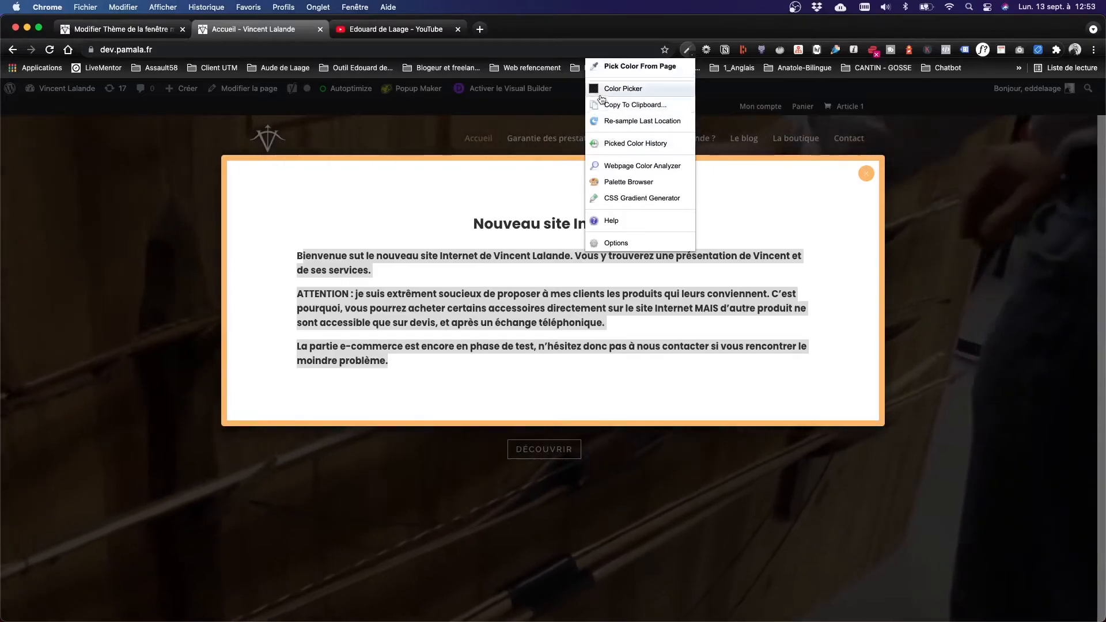
{"action": "left_click", "coordinate": [617, 90]}
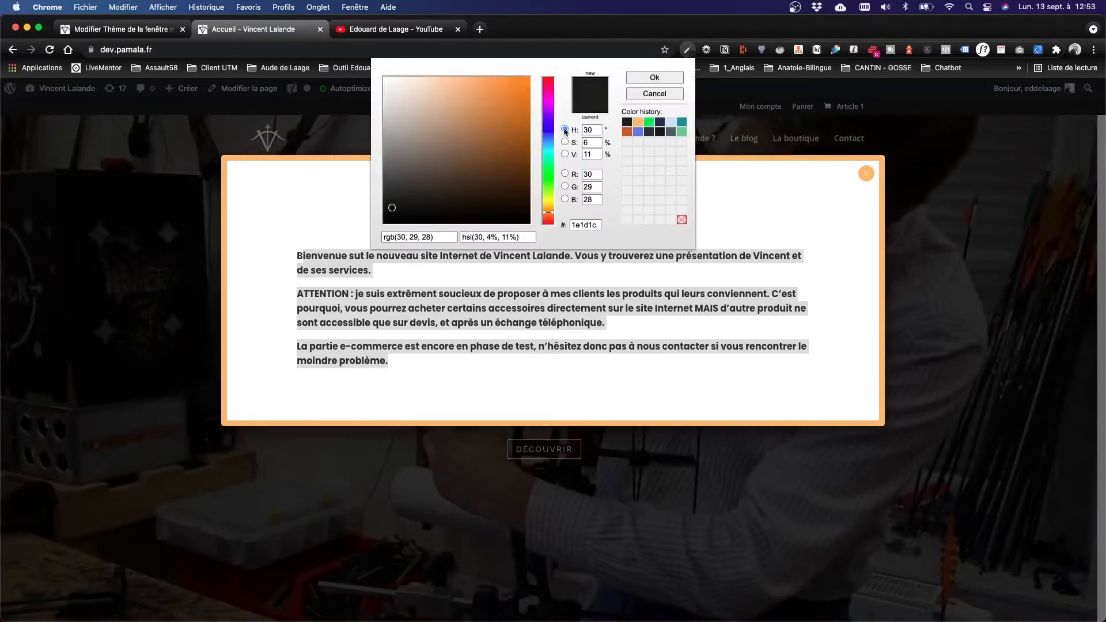
{"action": "left_click", "coordinate": [638, 121]}
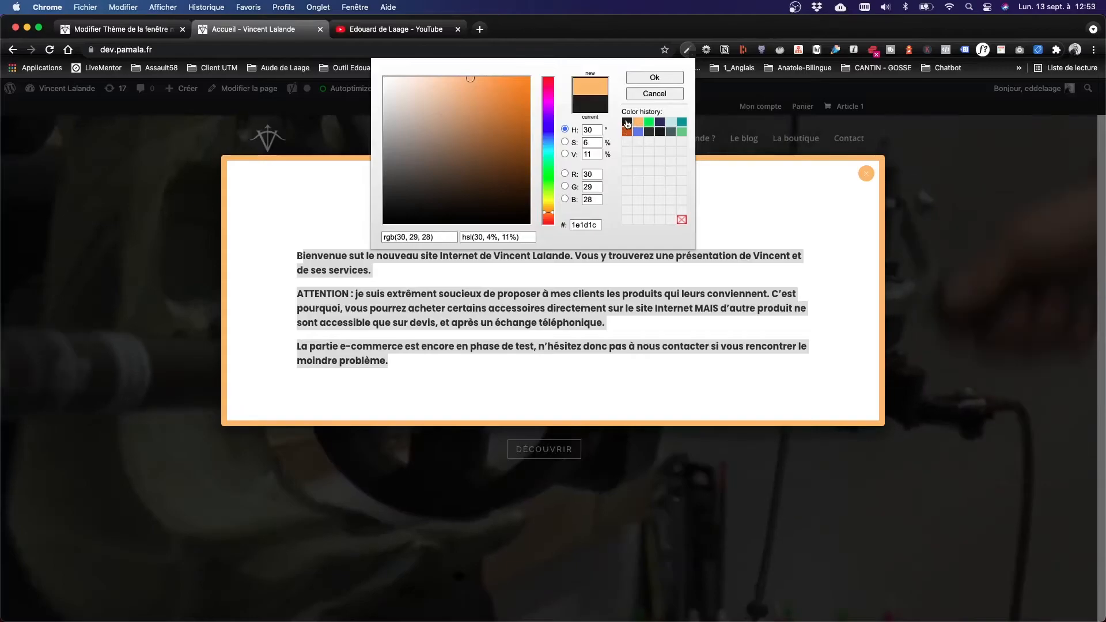
{"action": "left_click", "coordinate": [627, 123]}
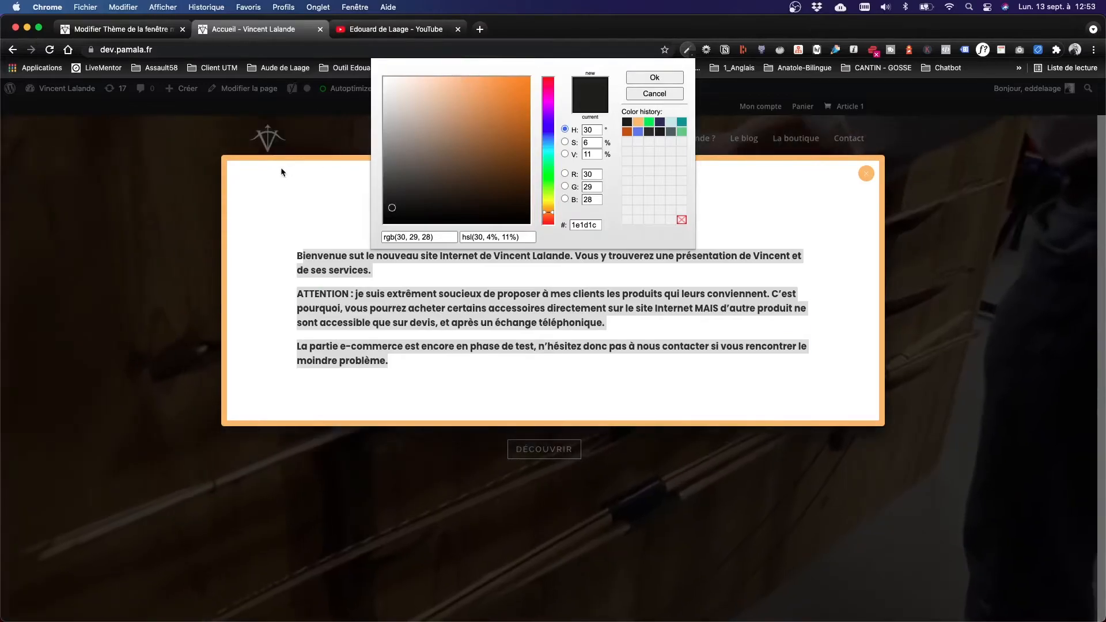
{"action": "left_click", "coordinate": [282, 169]}
- Set the Bleu entreprise theme's container background color to #1e1d1c at 100% opacity
{"action": "left_click", "coordinate": [158, 34]}
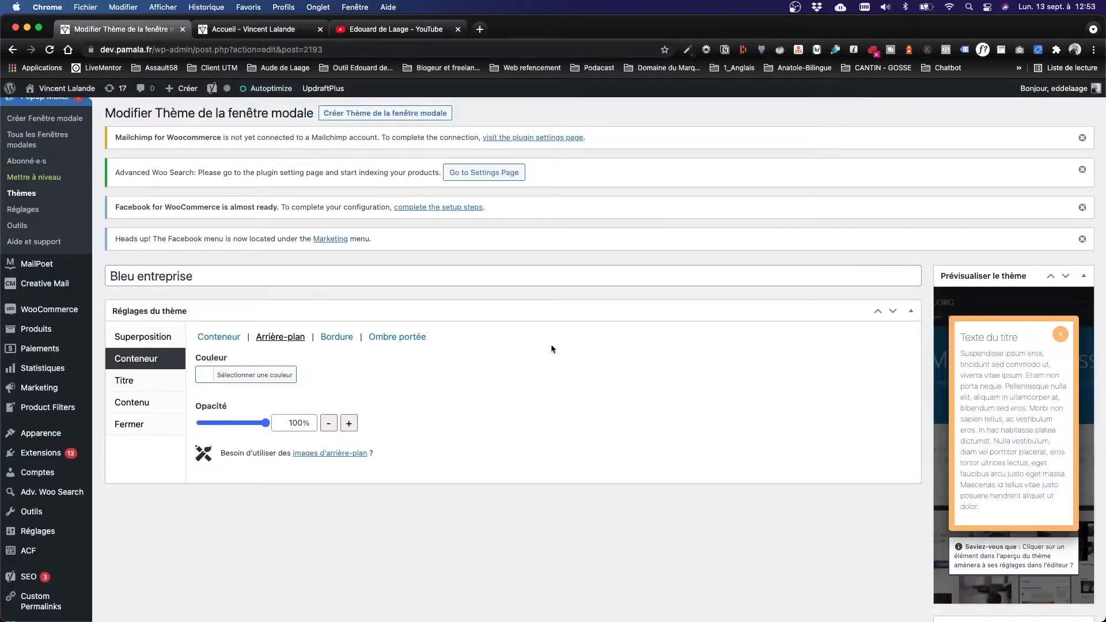
{"action": "left_click", "coordinate": [204, 378]}
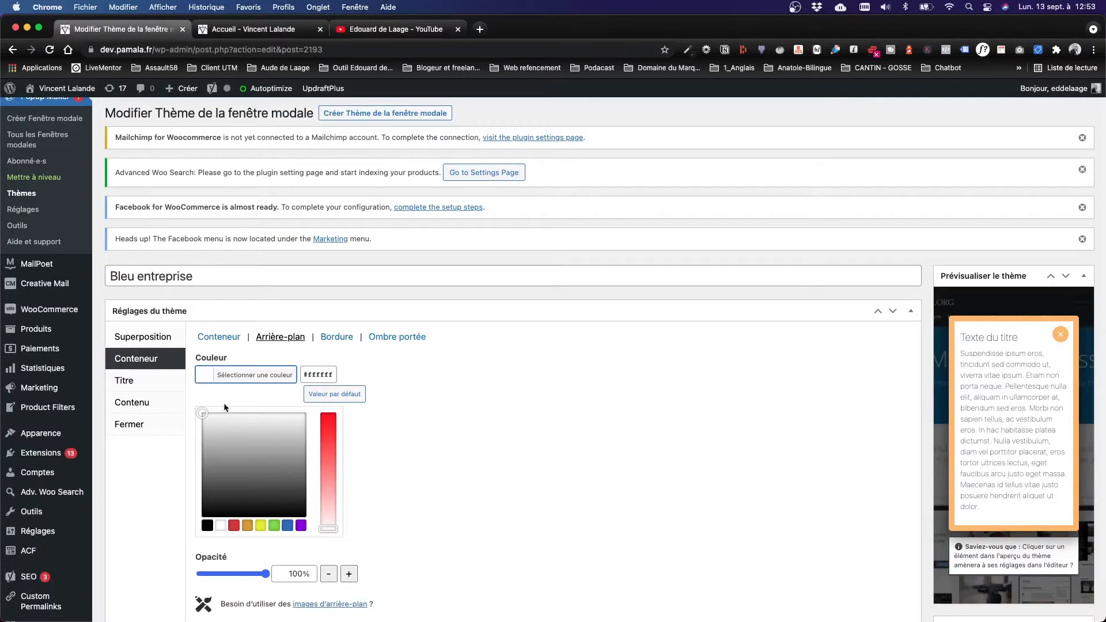
{"action": "left_click", "coordinate": [321, 373]}
{"action": "key", "text": "super+a"}
{"action": "type", "text": "#1e1e1c"}
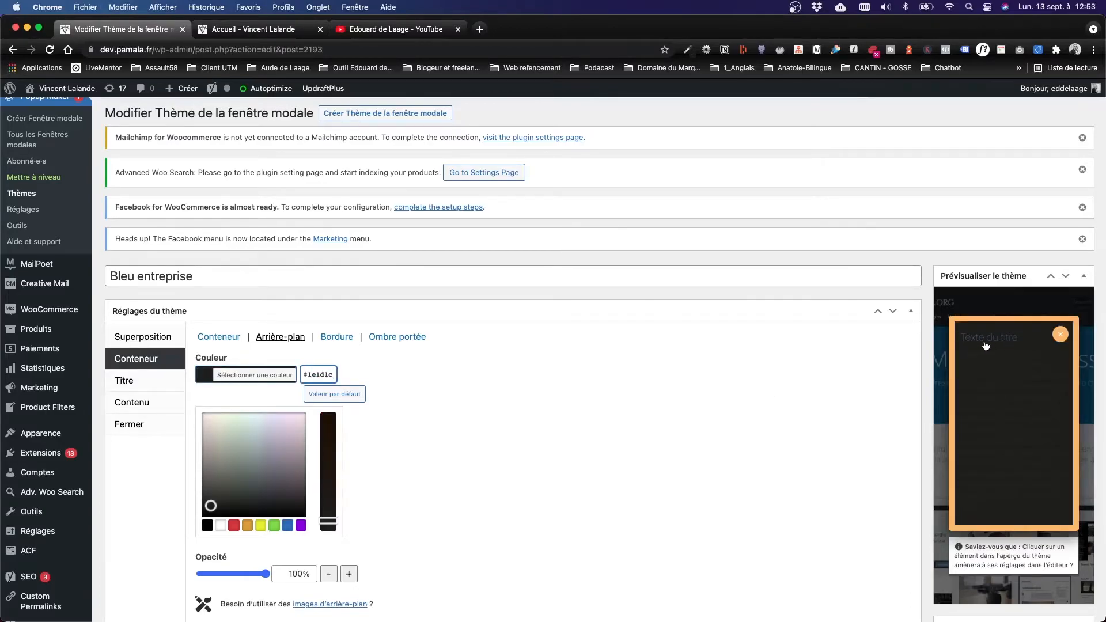
{"action": "left_click", "coordinate": [575, 413]}
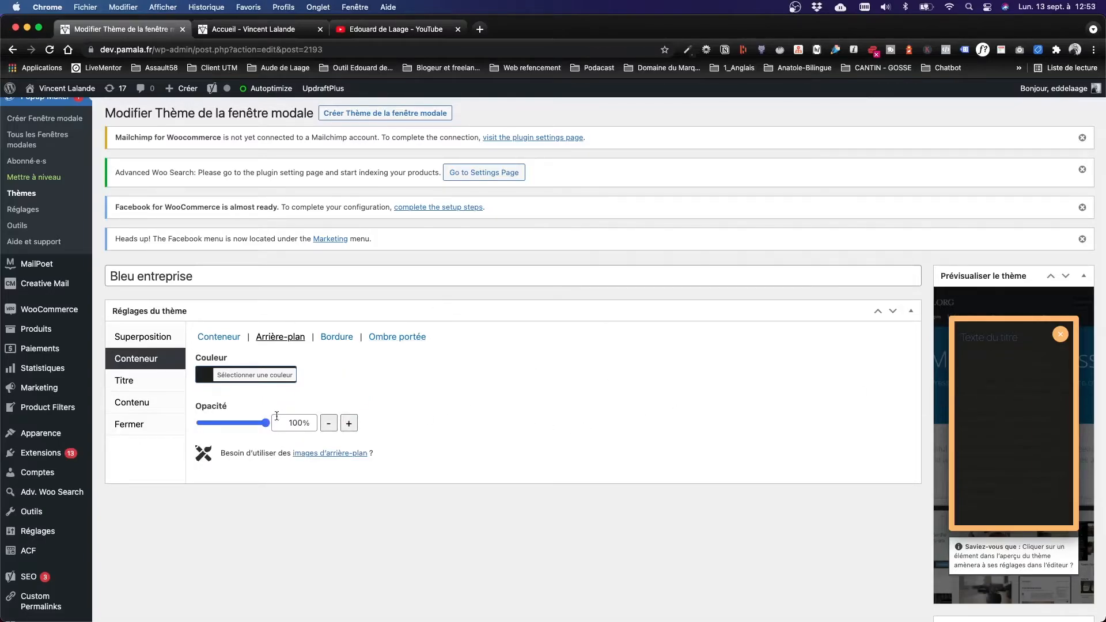
{"action": "left_click_drag", "start_coordinate": [263, 428], "coordinate": [343, 424]}
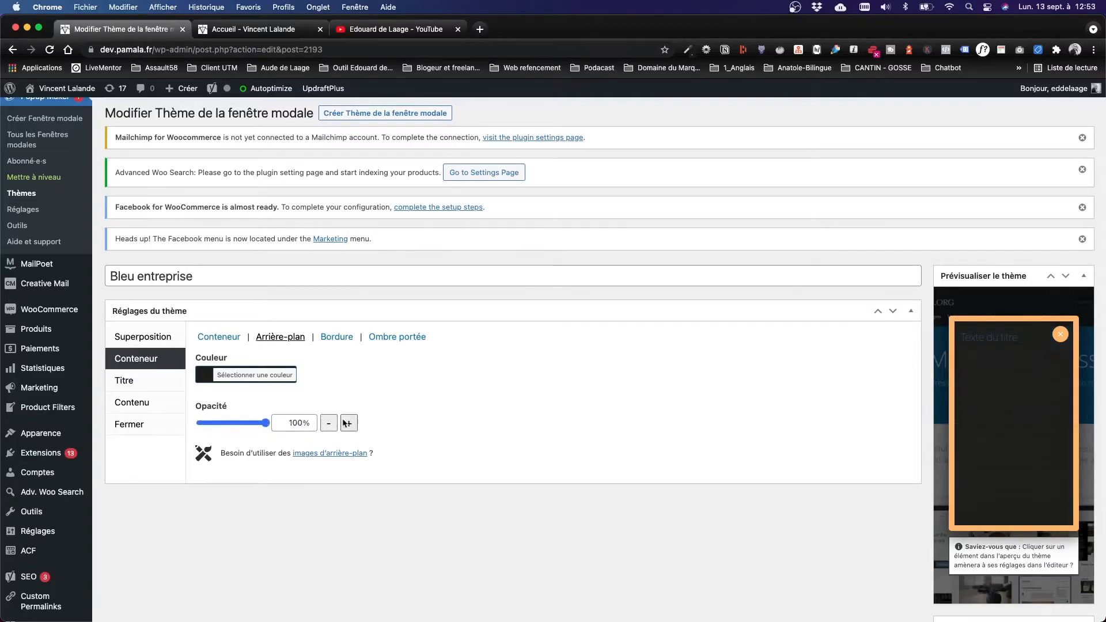
- Examine the theme's title, content and close button settings, comparing the close button with the home page popup and the saved colors
{"action": "left_click", "coordinate": [175, 381]}
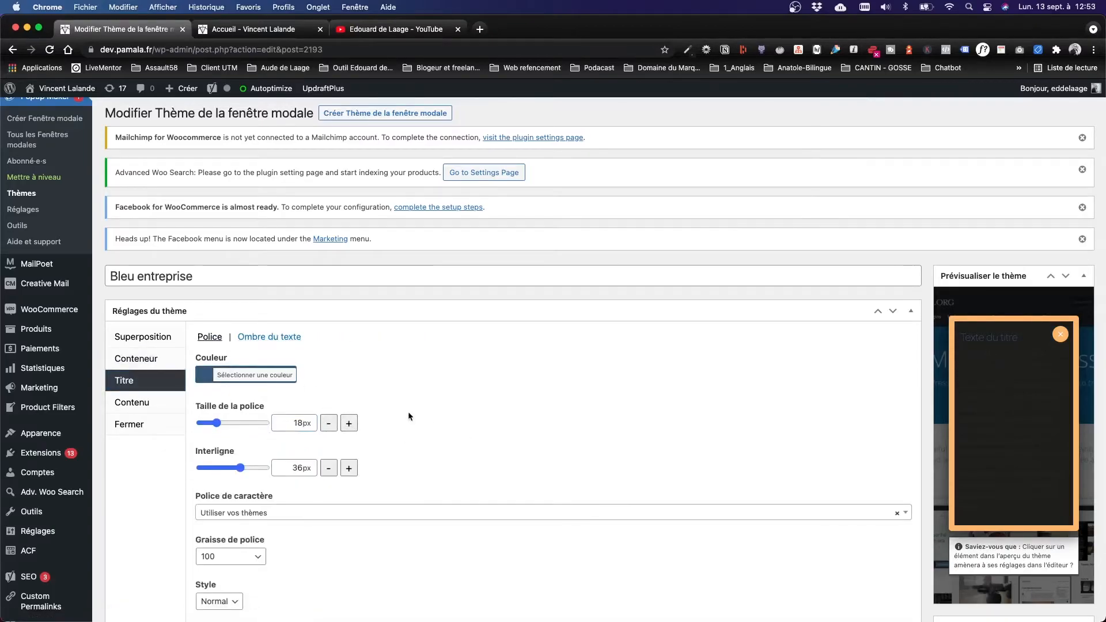
{"action": "scroll", "coordinate": [407, 412], "scroll_direction": "down", "scroll_amount": 2}
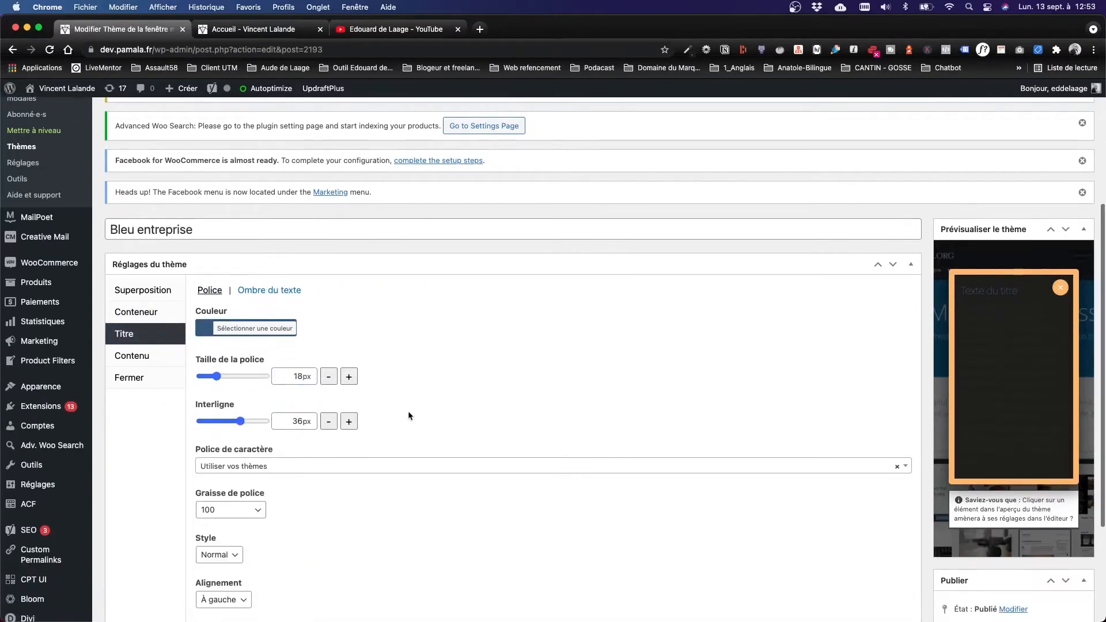
{"action": "left_click", "coordinate": [144, 358]}
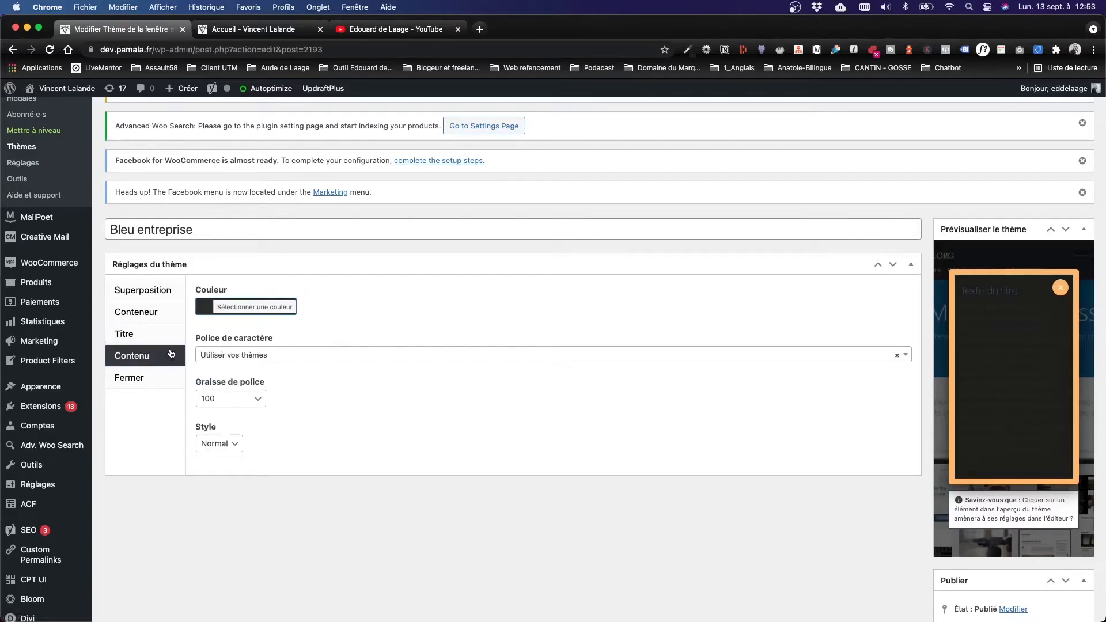
{"action": "left_click", "coordinate": [147, 378]}
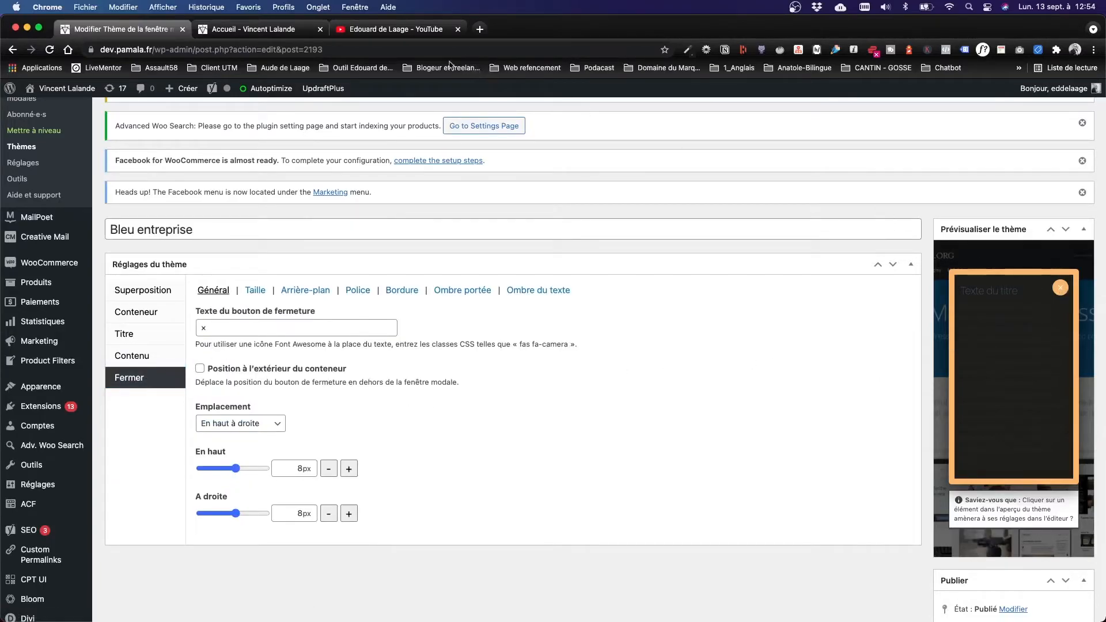
{"action": "left_click", "coordinate": [274, 34]}
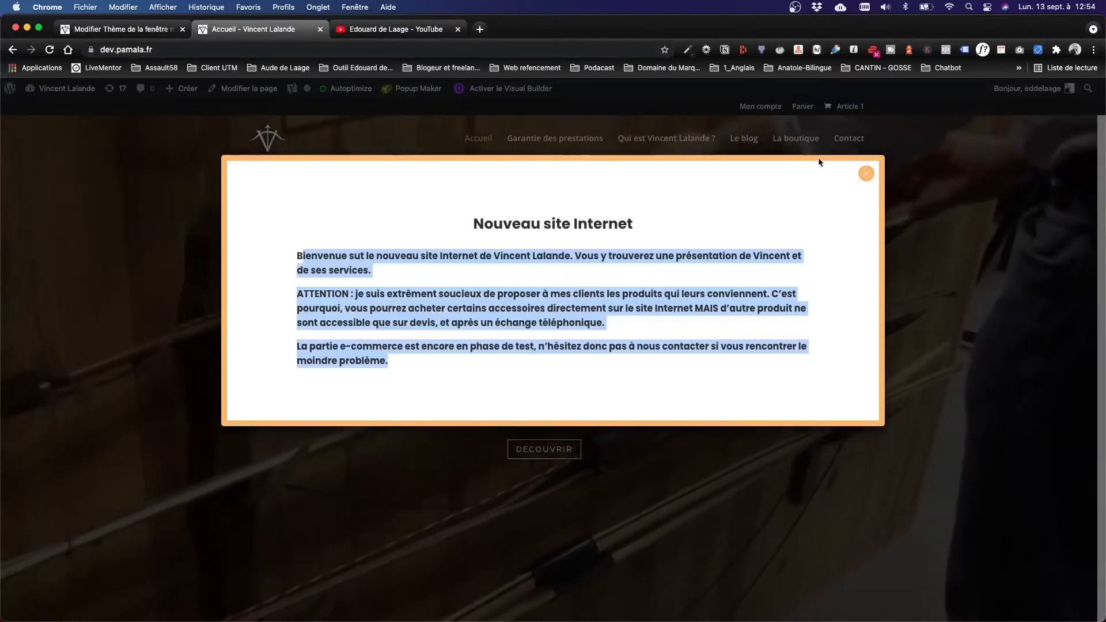
{"action": "left_click", "coordinate": [139, 30]}
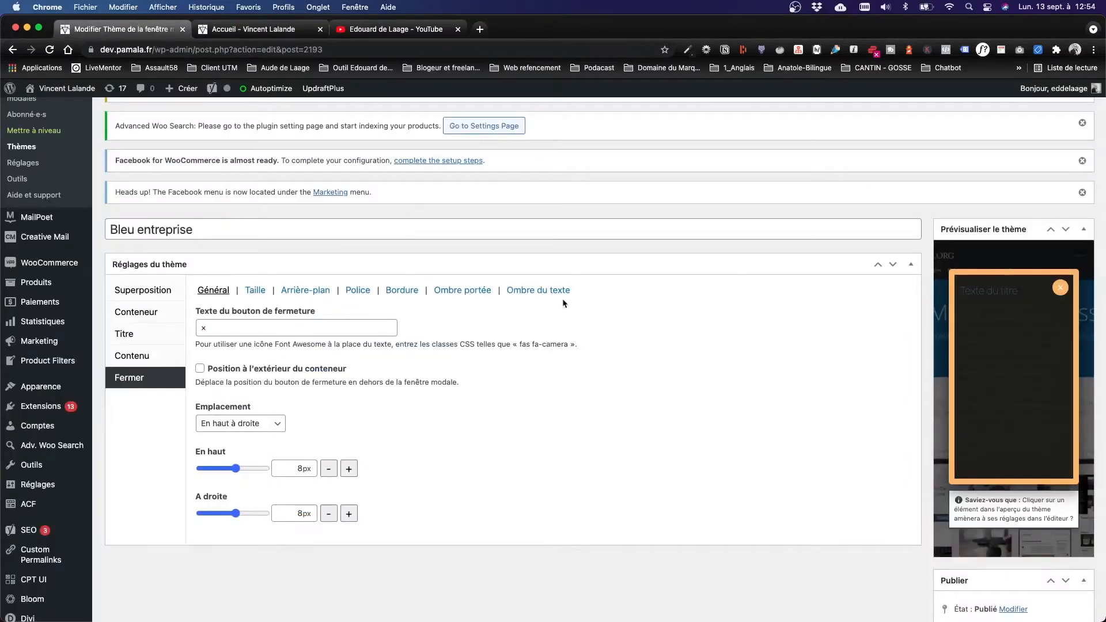
{"action": "left_click", "coordinate": [300, 291]}
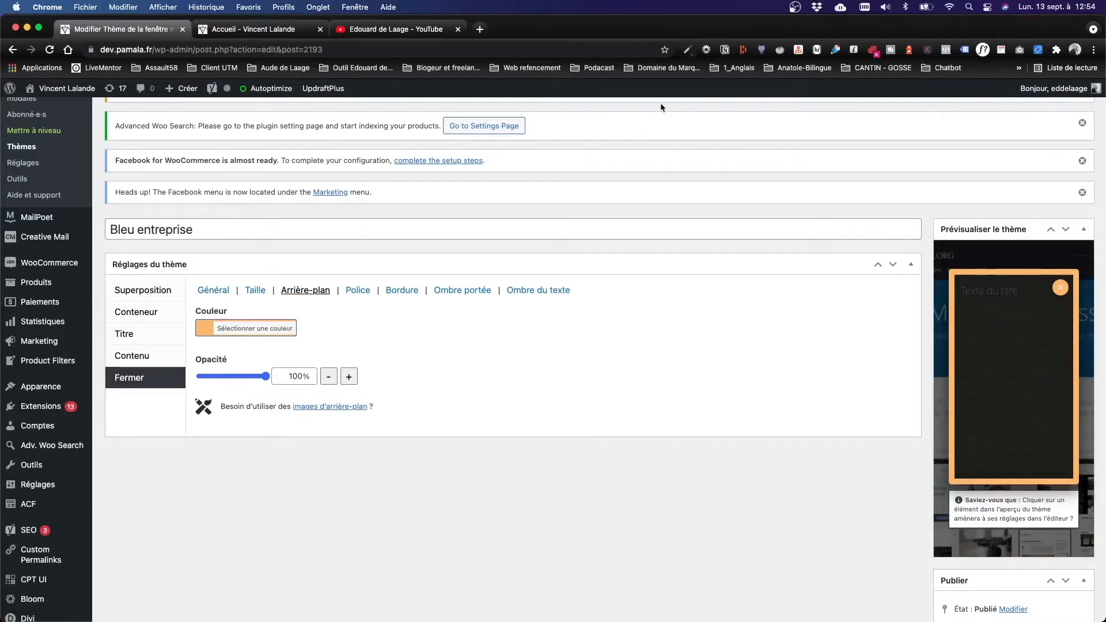
{"action": "left_click", "coordinate": [687, 50]}
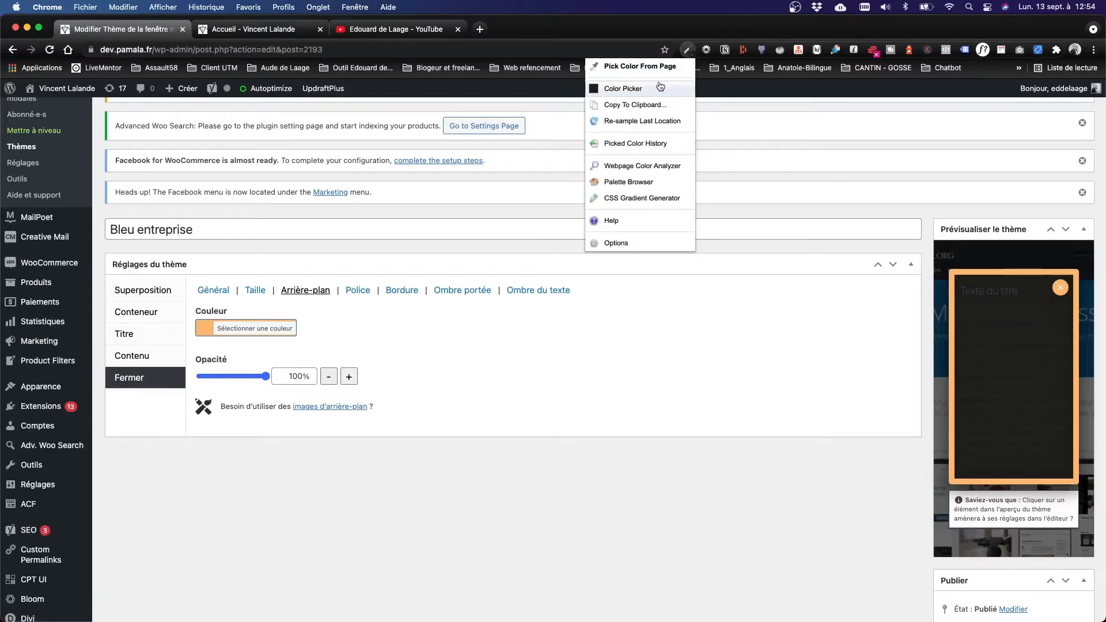
{"action": "left_click", "coordinate": [658, 88]}
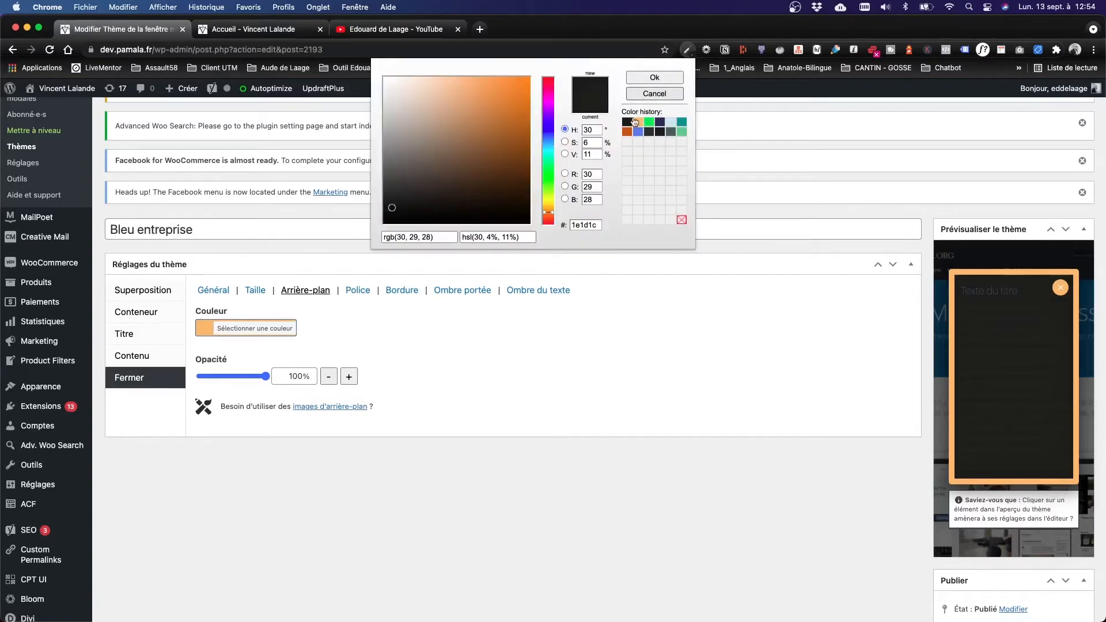
{"action": "left_click", "coordinate": [672, 323]}
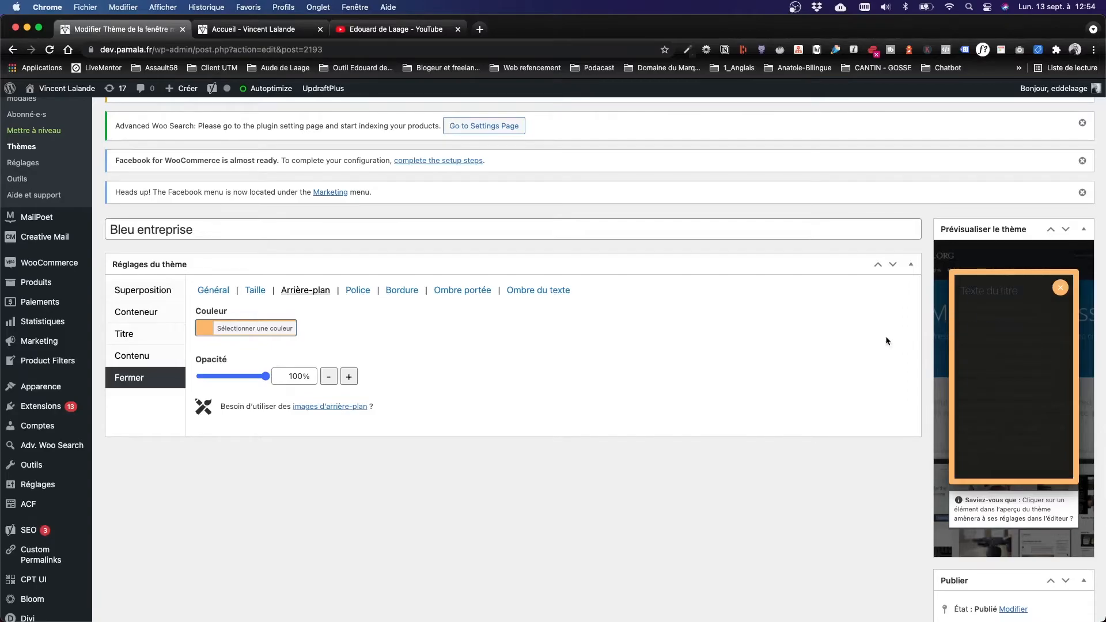
- Update the Bleu entreprise theme and reload the home page to check the popup's new background
{"action": "scroll", "coordinate": [887, 341], "scroll_direction": "up", "scroll_amount": 3}
{"action": "scroll", "coordinate": [887, 338], "scroll_direction": "down", "scroll_amount": 6}
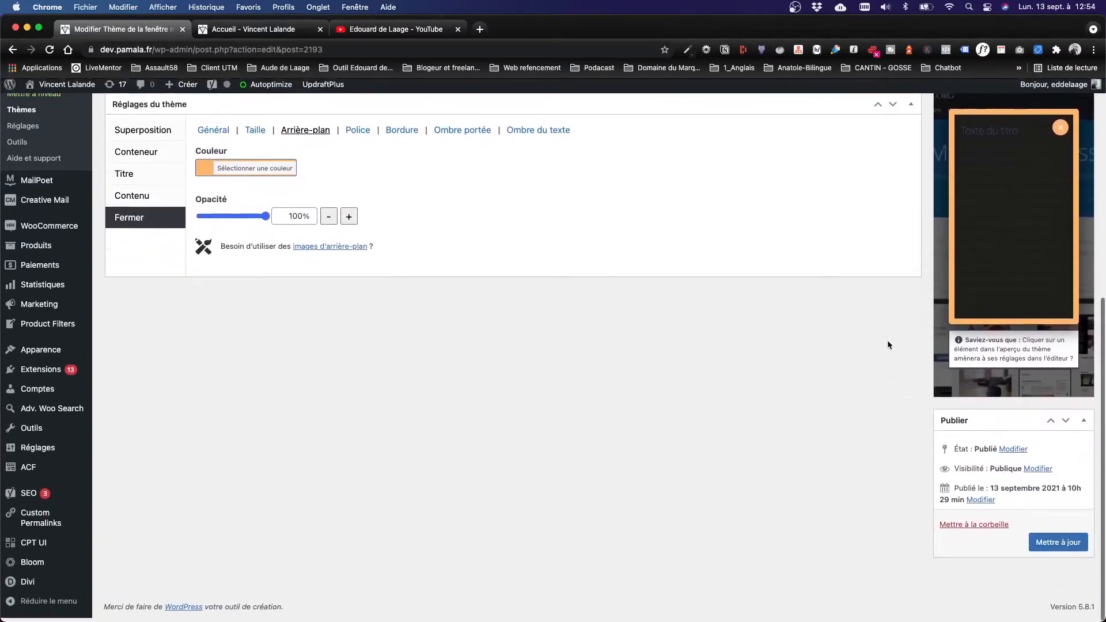
{"action": "left_click", "coordinate": [1037, 541]}
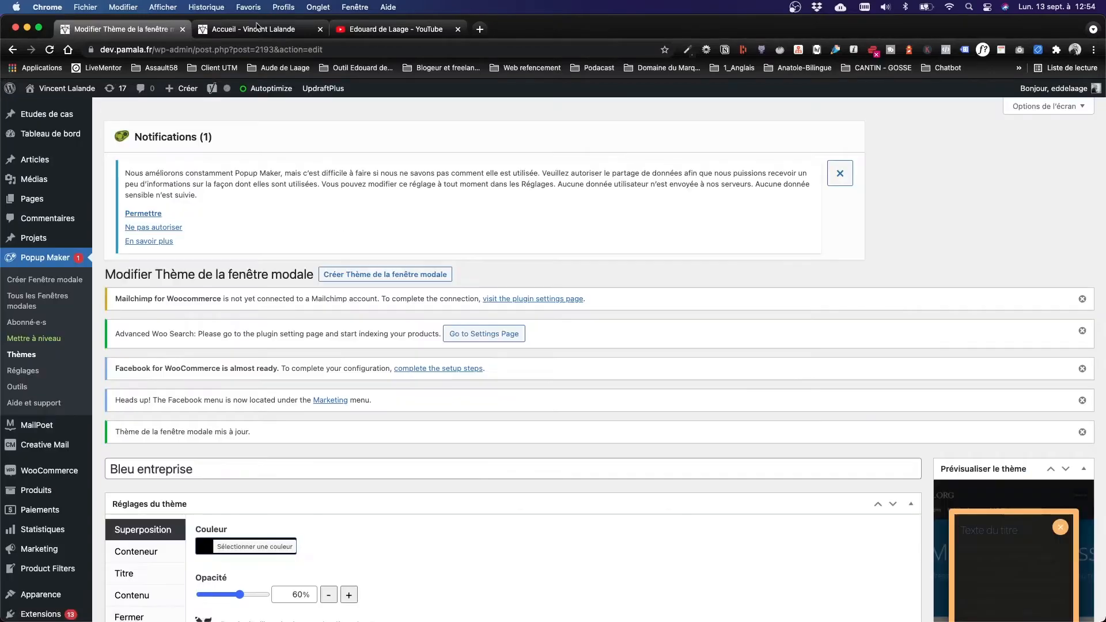
{"action": "left_click", "coordinate": [258, 29]}
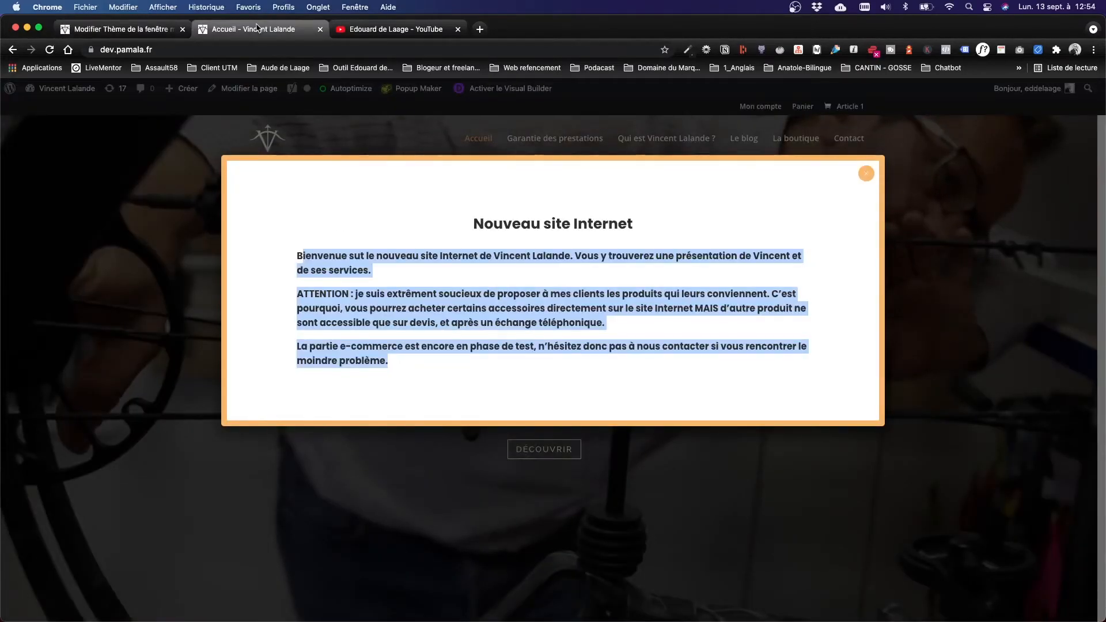
{"action": "key", "text": "super+r"}
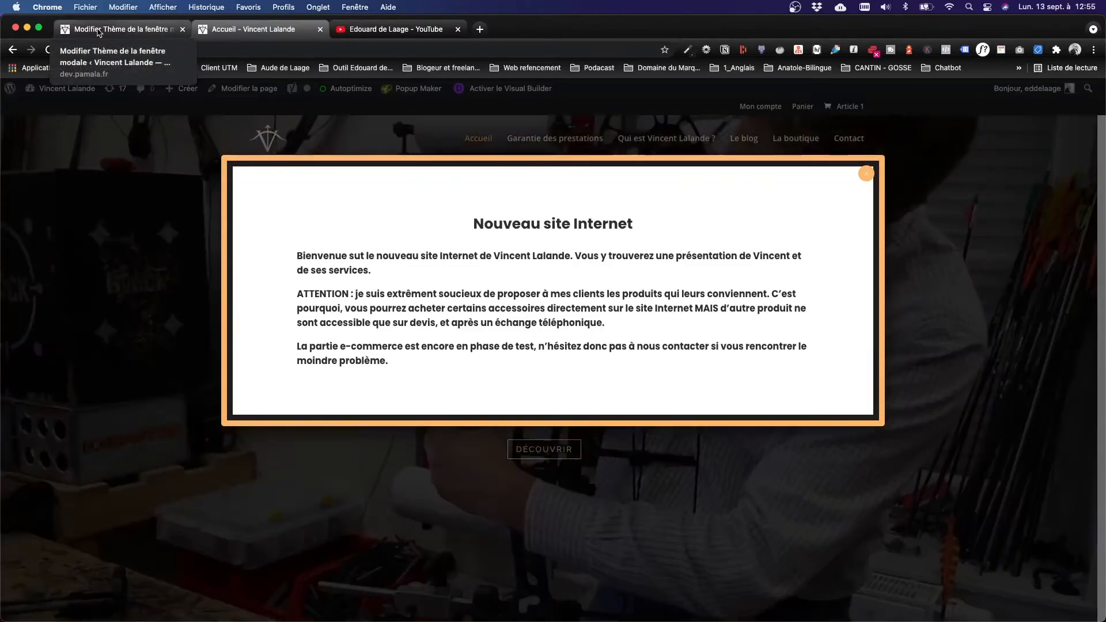
- Return to the theme editor and check the container's background color setting
{"action": "left_click", "coordinate": [99, 32]}
{"action": "left_click", "coordinate": [157, 434]}
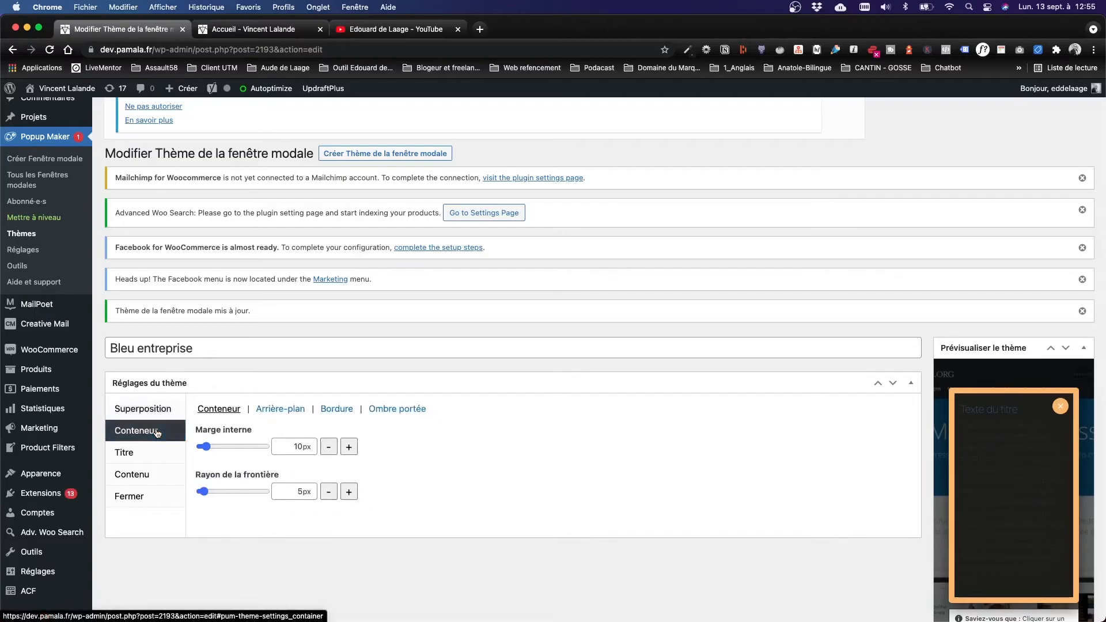
{"action": "left_click", "coordinate": [270, 411]}
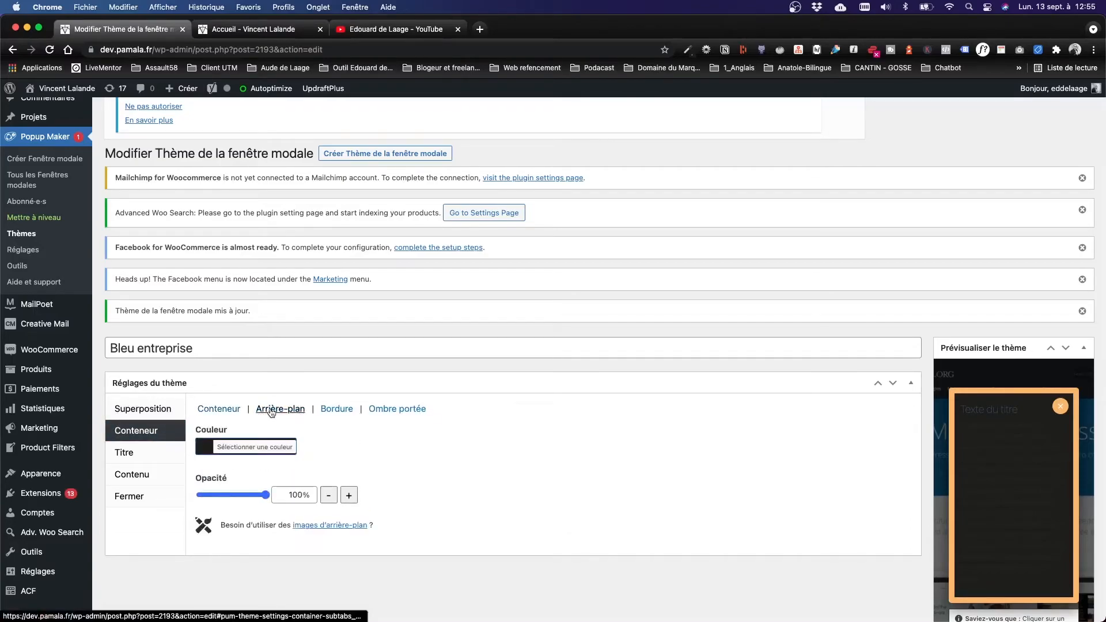
{"action": "left_click", "coordinate": [264, 453]}
{"action": "left_click", "coordinate": [501, 452]}
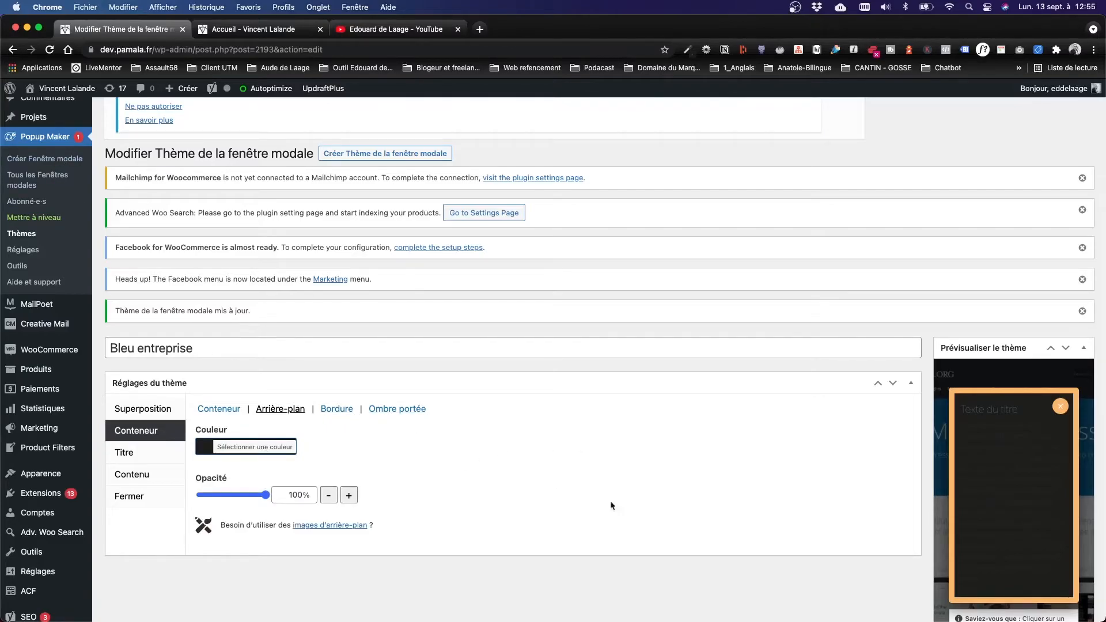
- Open the "Nouveau site Internet" popup for editing from the list of all popups
{"action": "left_click", "coordinate": [36, 181]}
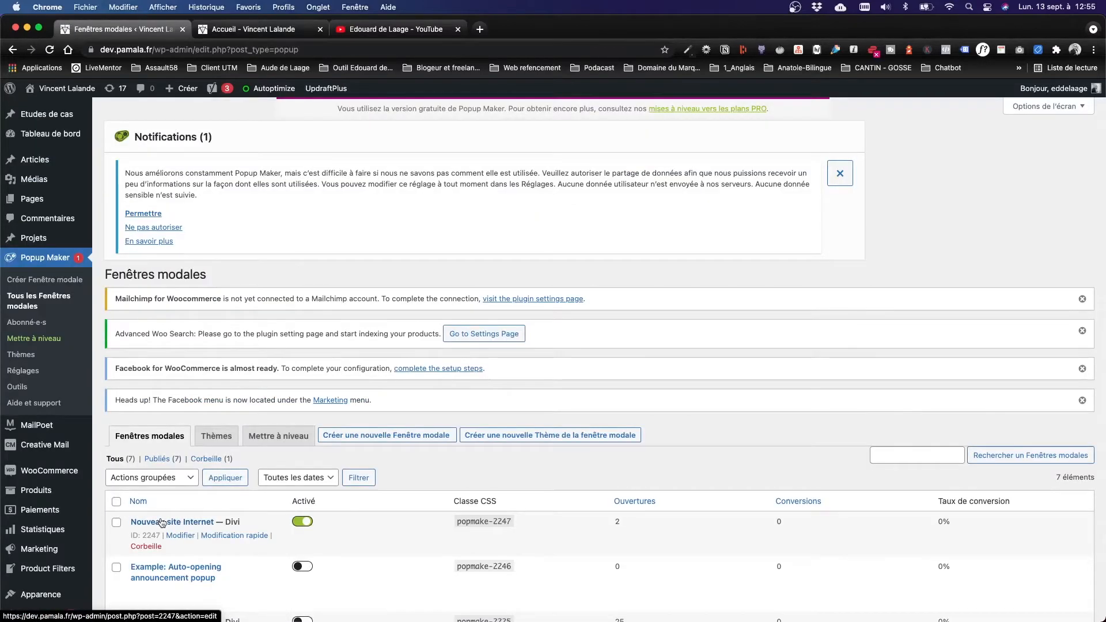
{"action": "scroll", "coordinate": [163, 277], "scroll_direction": "down", "scroll_amount": 5}
{"action": "left_click", "coordinate": [168, 289]}
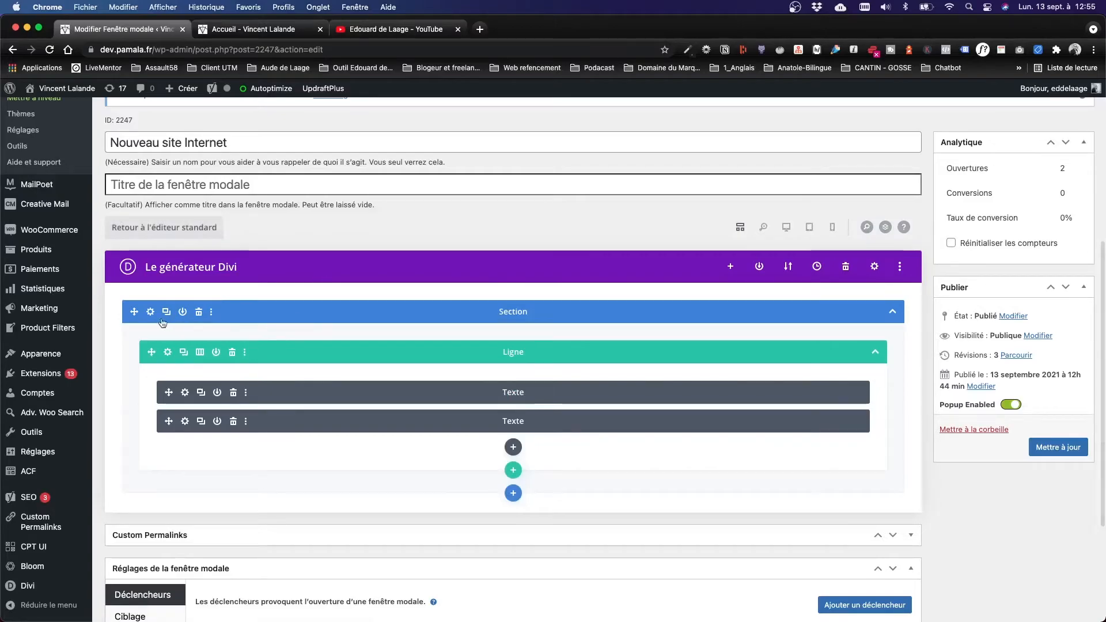
- Make the popup's Divi section background transparent, rgba(0,0,0,0), and save the section settings
{"action": "left_click", "coordinate": [151, 312]}
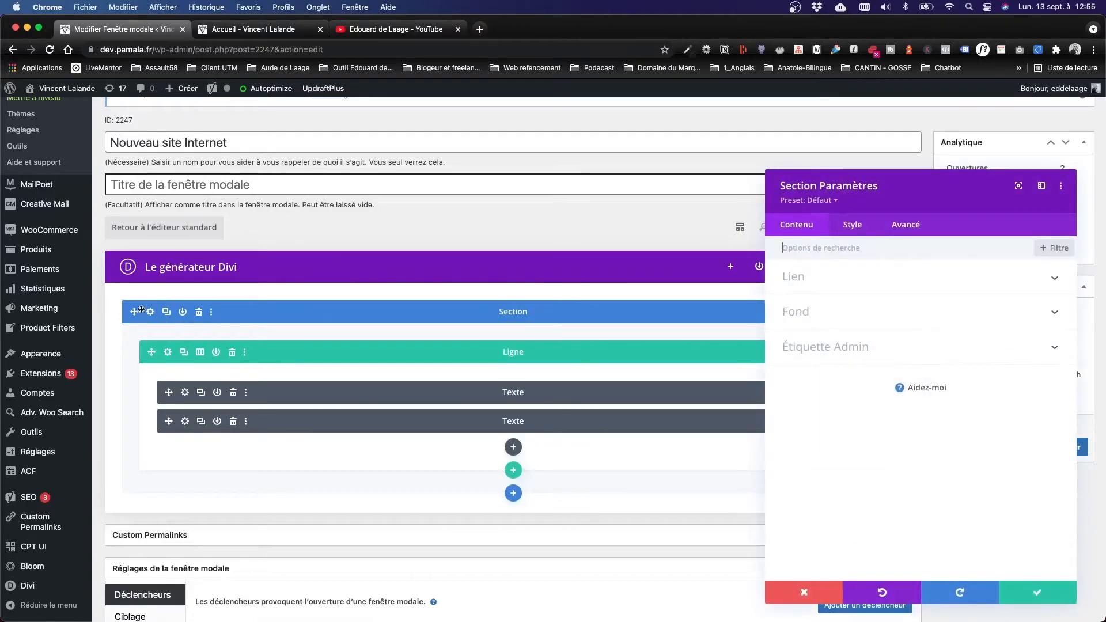
{"action": "left_click", "coordinate": [809, 316]}
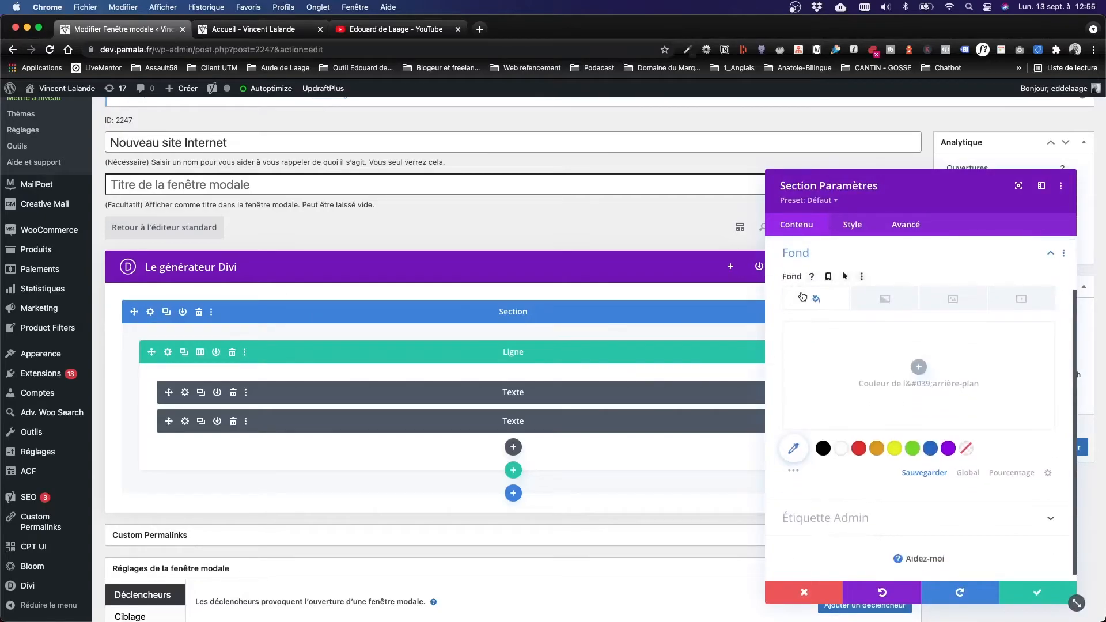
{"action": "left_click", "coordinate": [967, 449]}
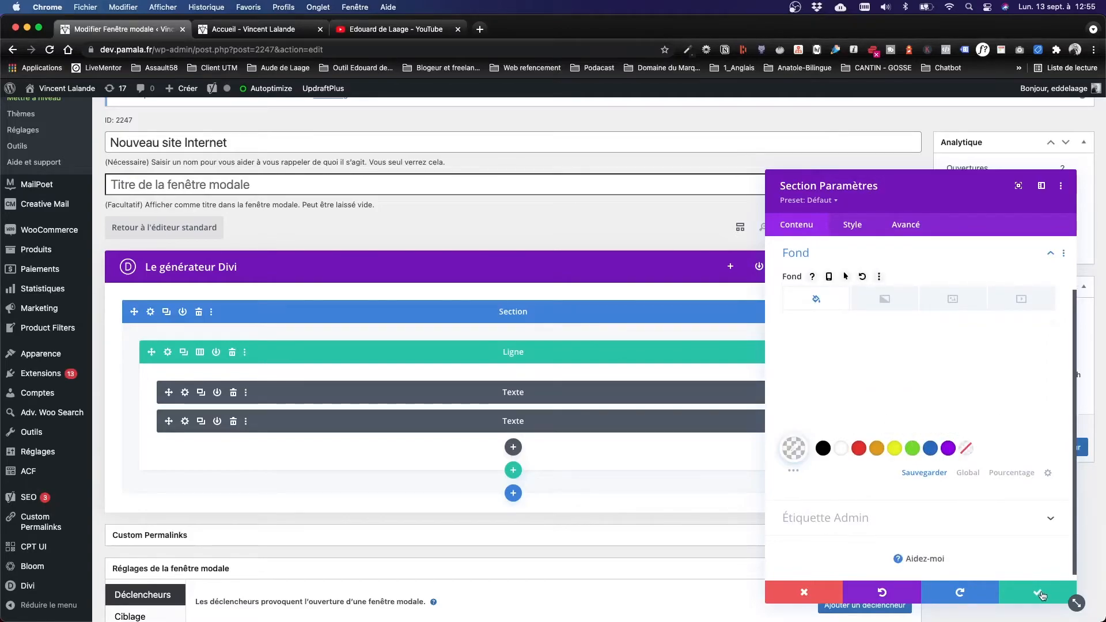
{"action": "left_click", "coordinate": [962, 394]}
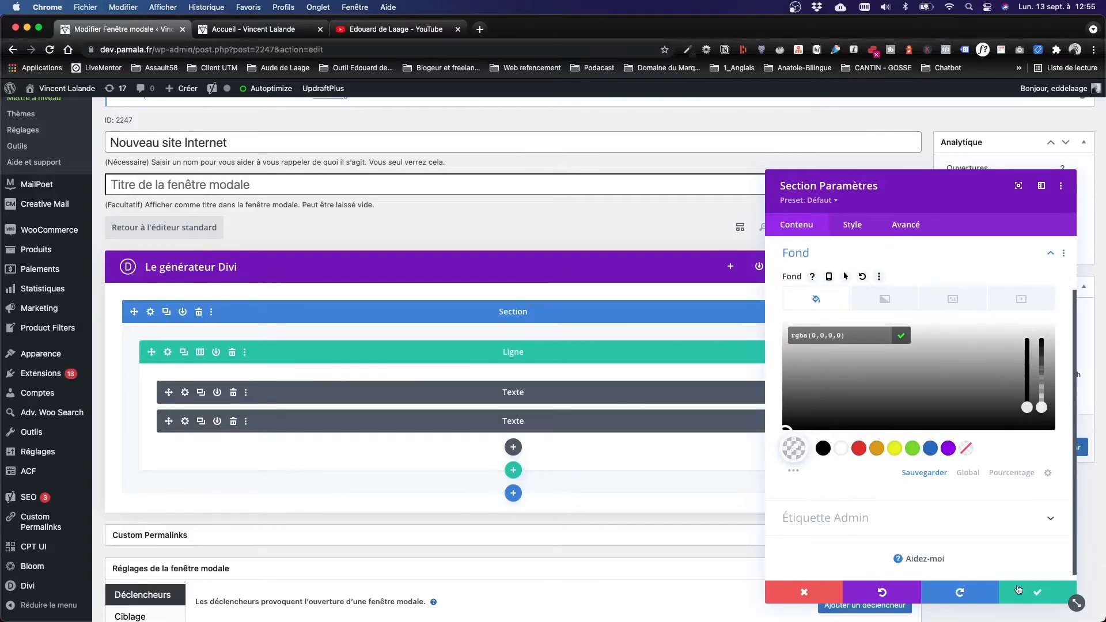
{"action": "left_click", "coordinate": [1018, 590]}
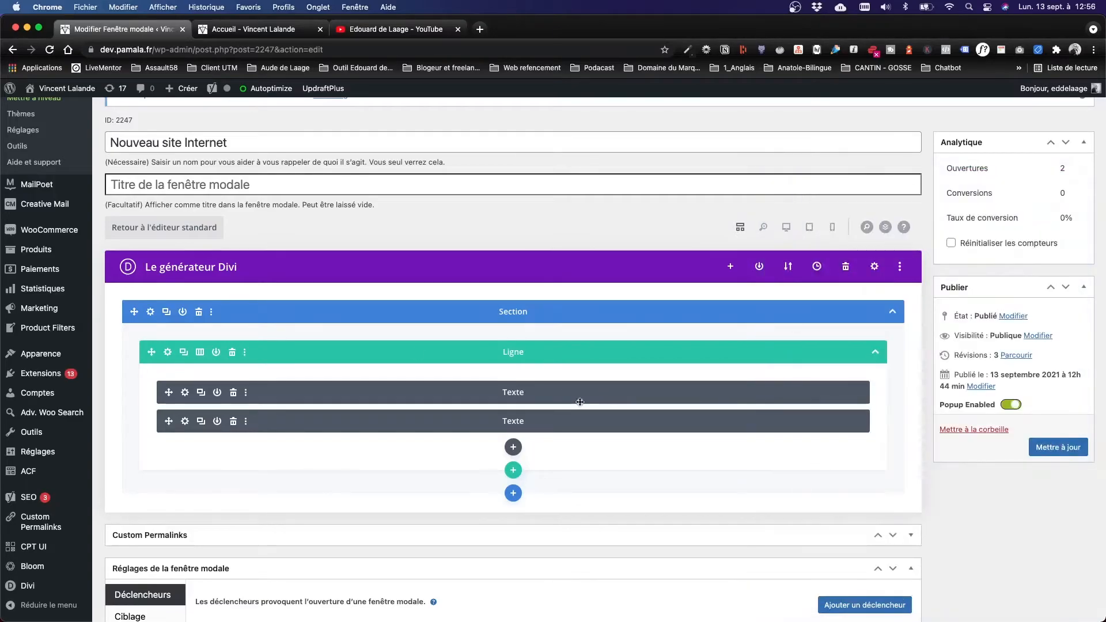
- Make the background of the popup's Divi row transparent and save the row settings
{"action": "left_click", "coordinate": [167, 352]}
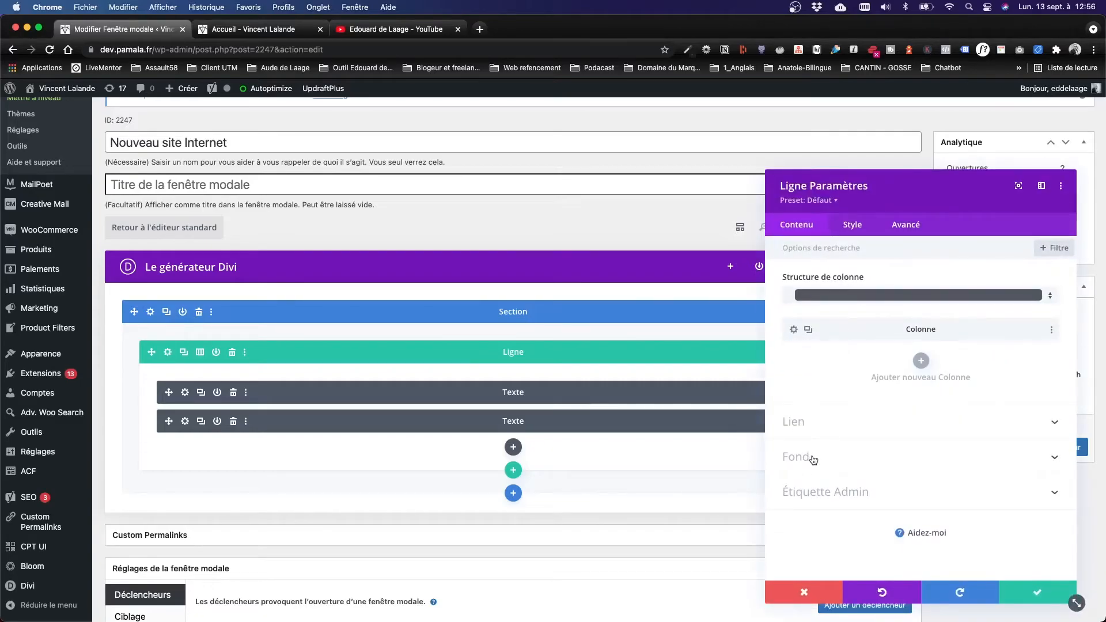
{"action": "left_click", "coordinate": [812, 460]}
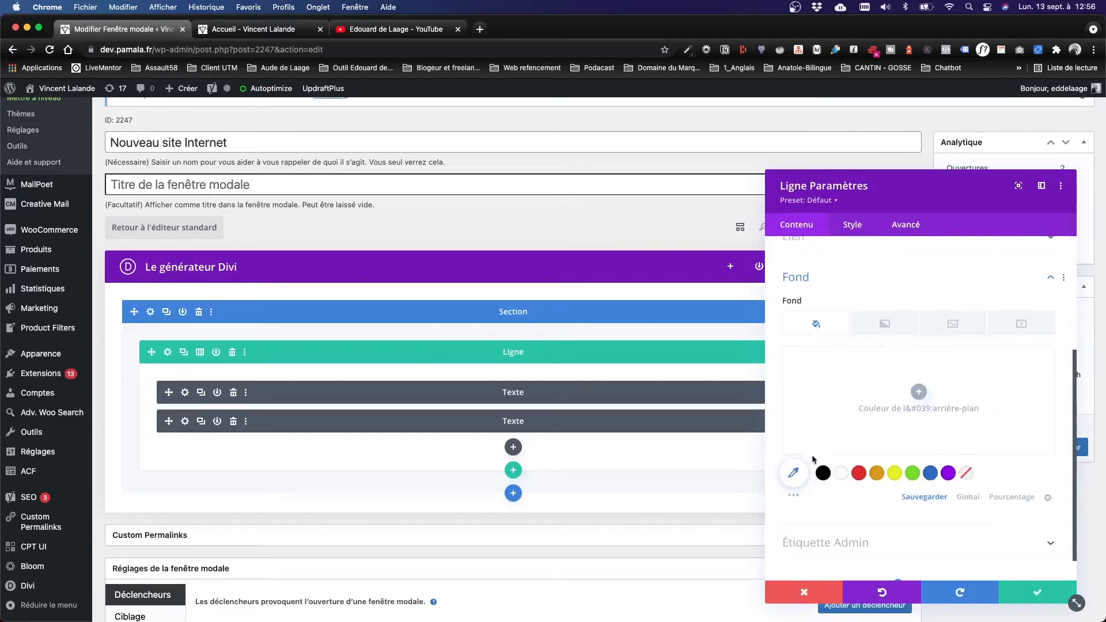
{"action": "left_click", "coordinate": [968, 470]}
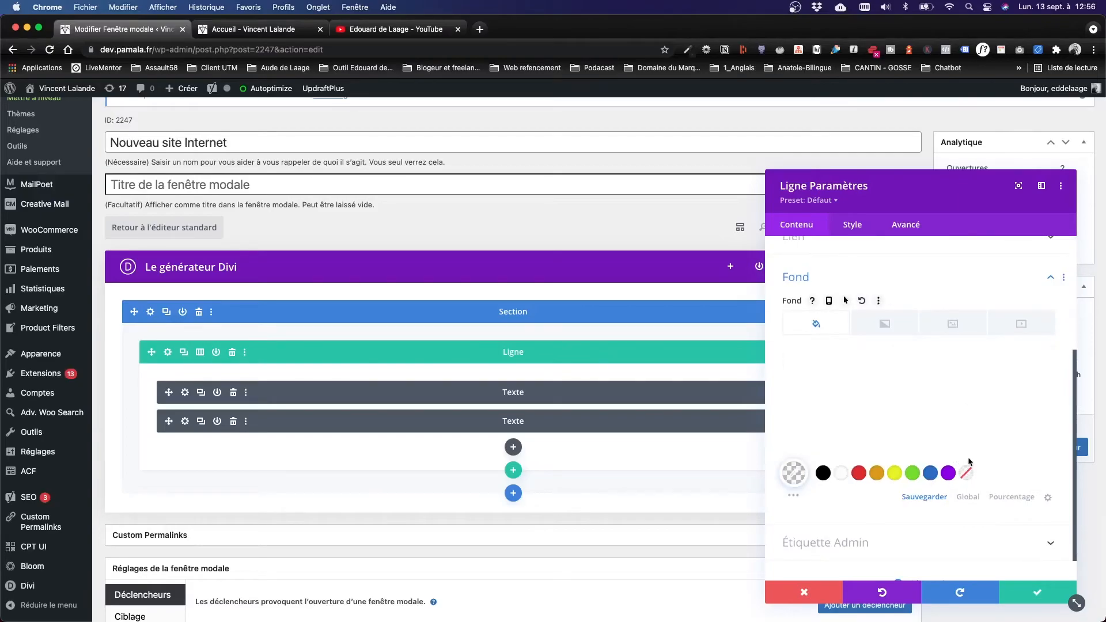
{"action": "left_click", "coordinate": [1007, 585]}
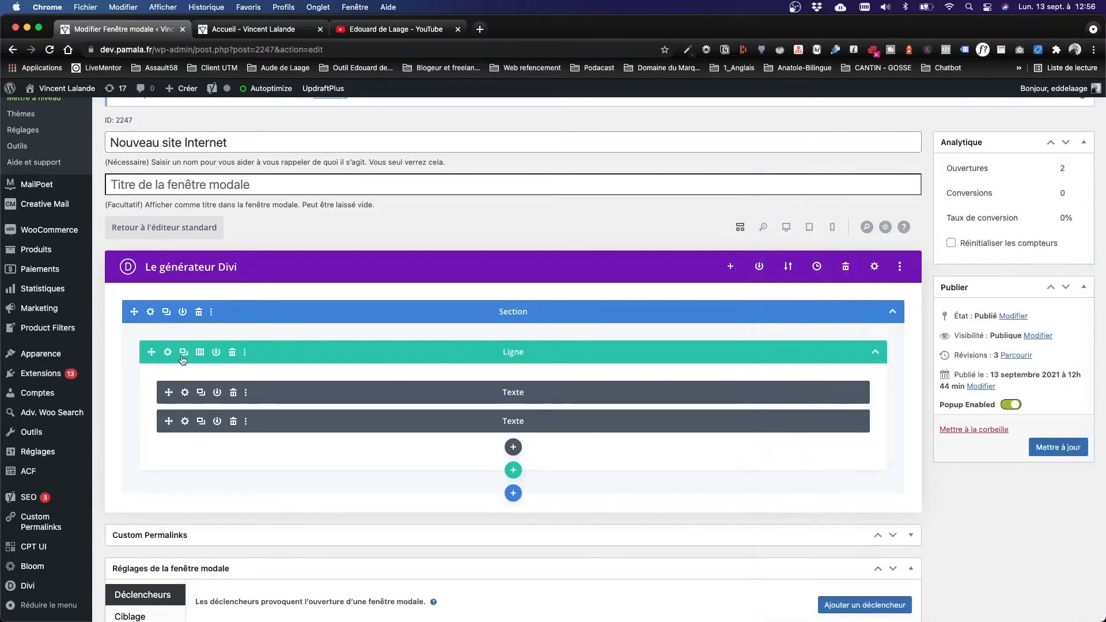
- Set the text color of the "Nouveau site Internet" heading module to white and save the module
{"action": "left_click", "coordinate": [184, 393]}
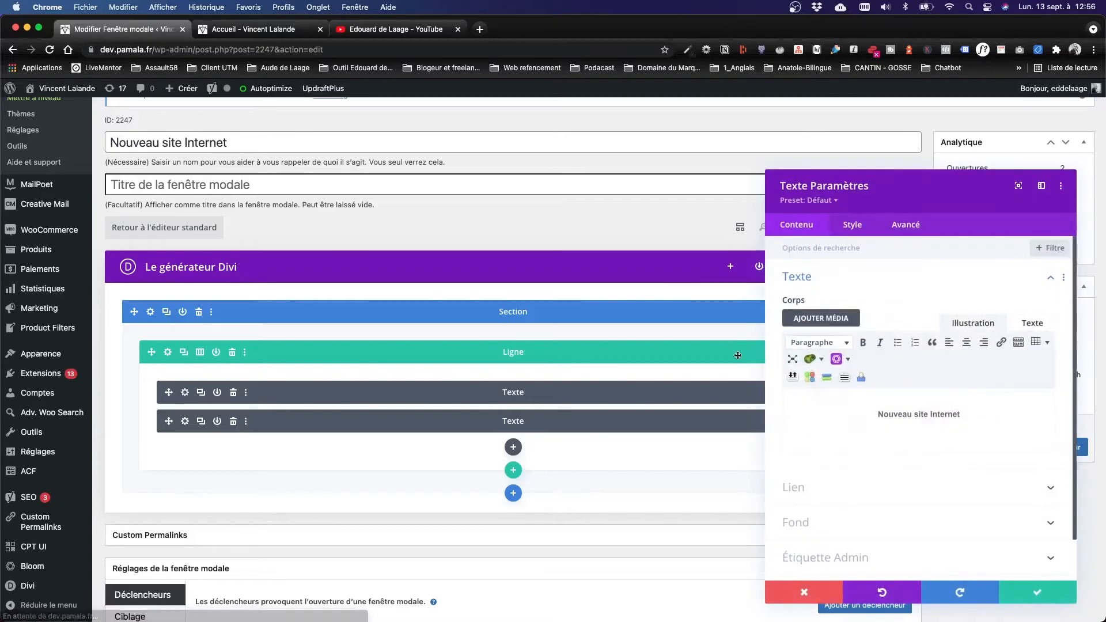
{"action": "left_click", "coordinate": [852, 224]}
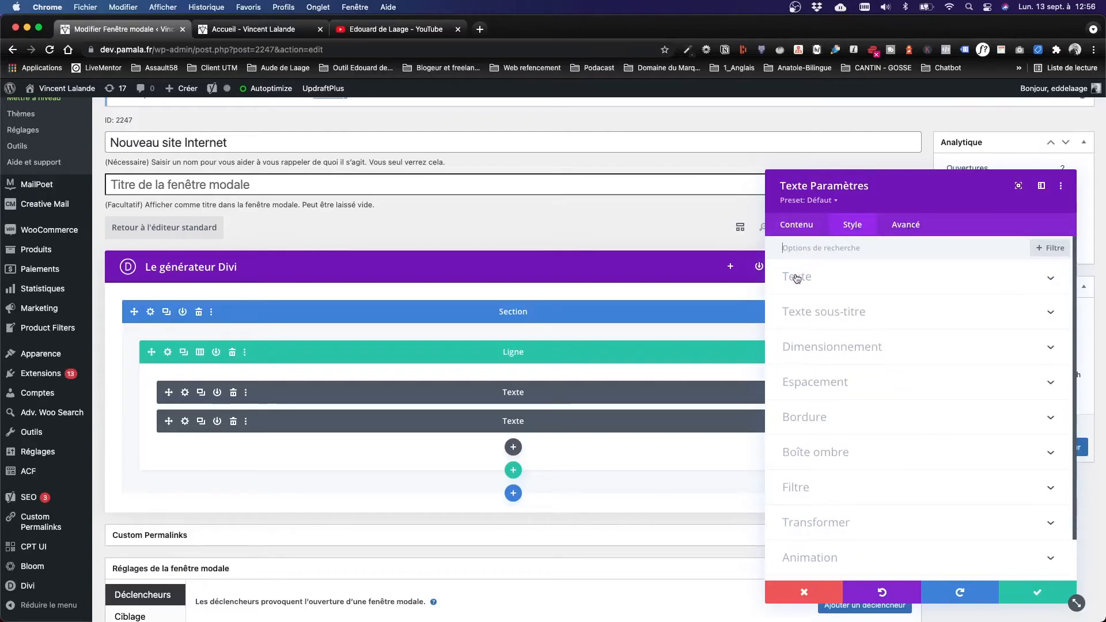
{"action": "left_click", "coordinate": [798, 278]}
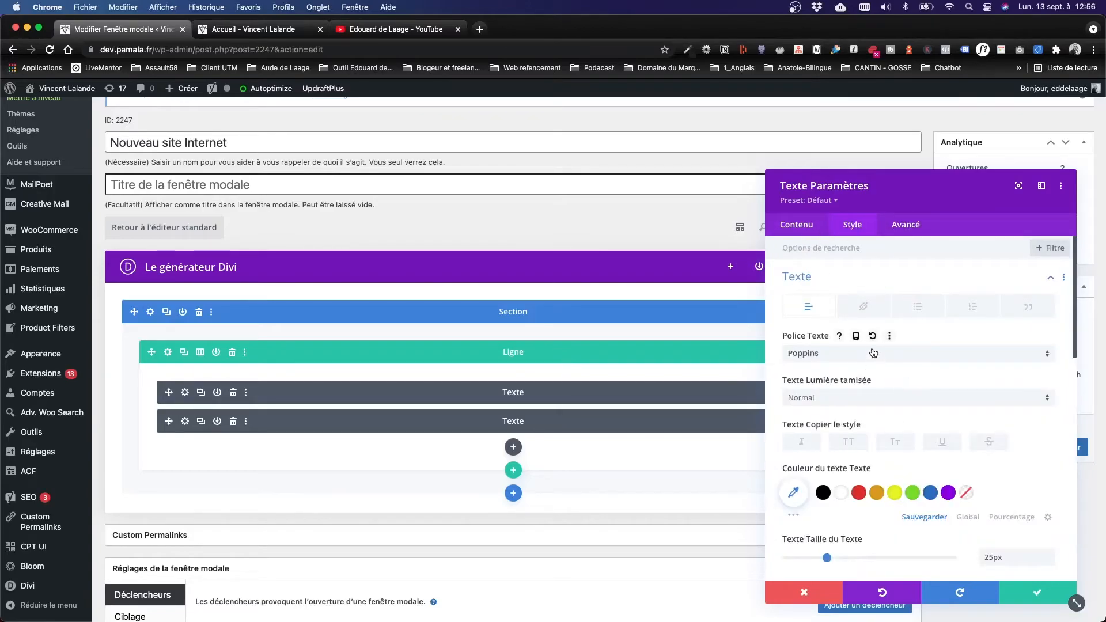
{"action": "left_click", "coordinate": [841, 493]}
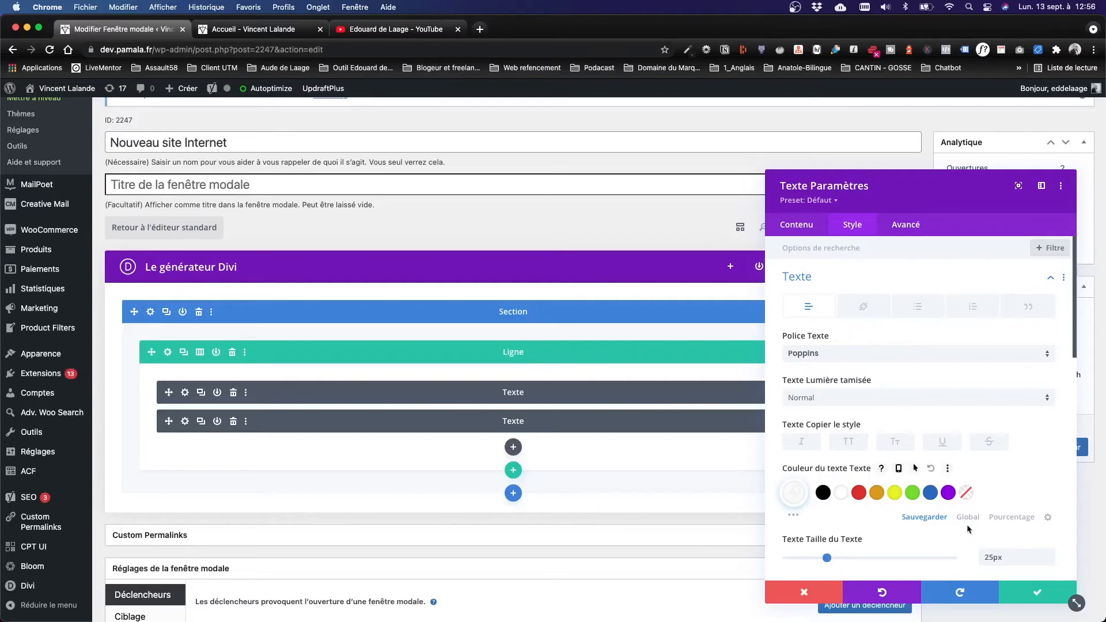
{"action": "left_click", "coordinate": [1019, 592]}
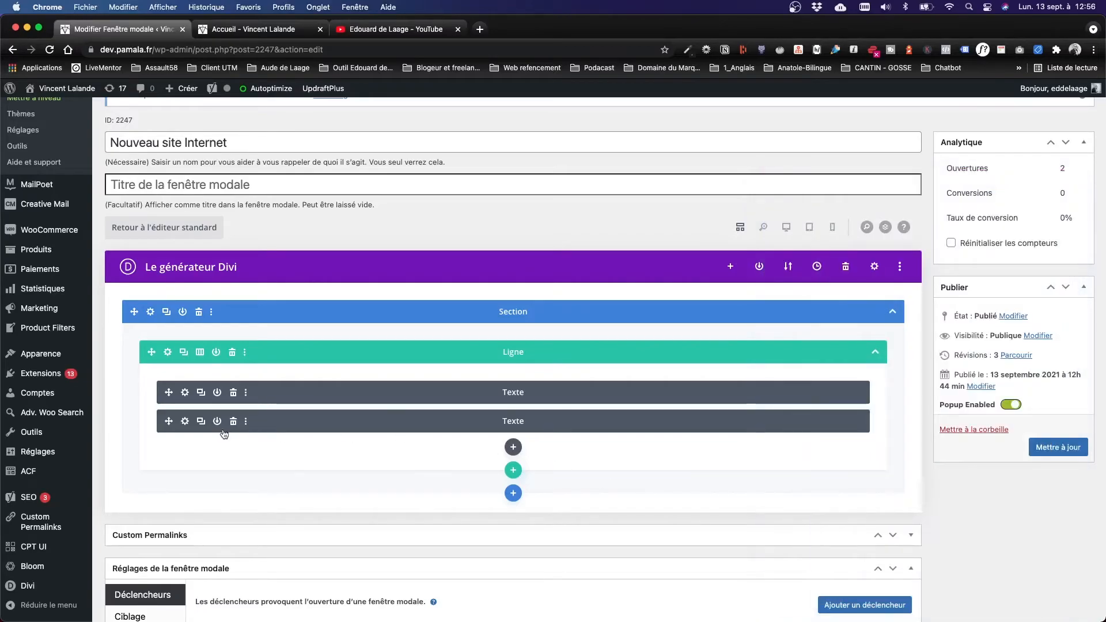
- Set the text color of the second text module, the welcome message, to white and save it
{"action": "left_click", "coordinate": [185, 423]}
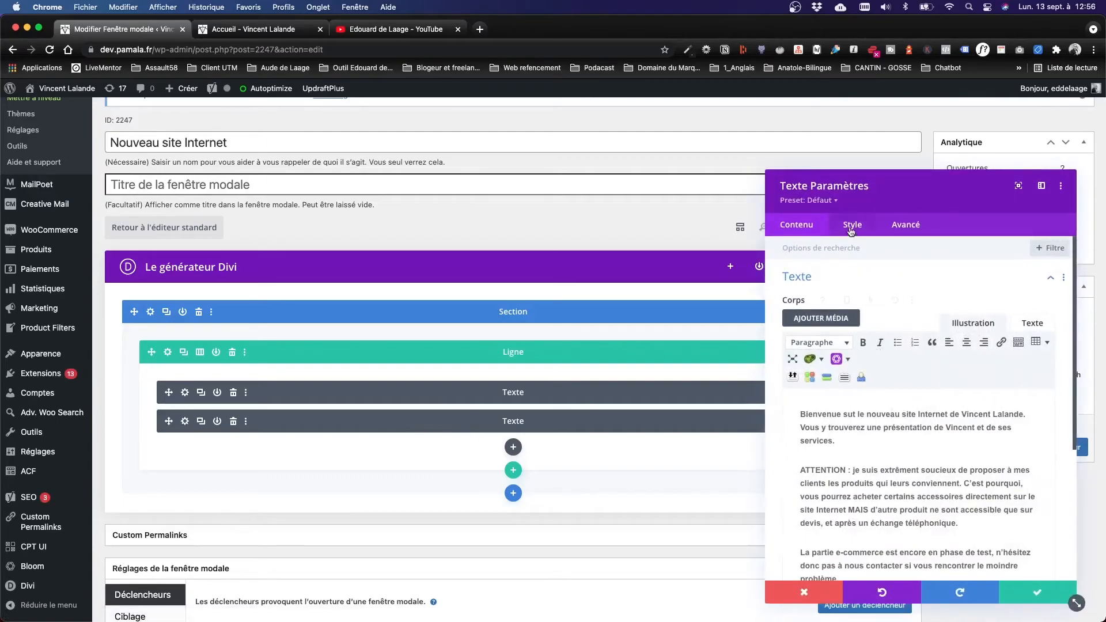
{"action": "left_click", "coordinate": [850, 230]}
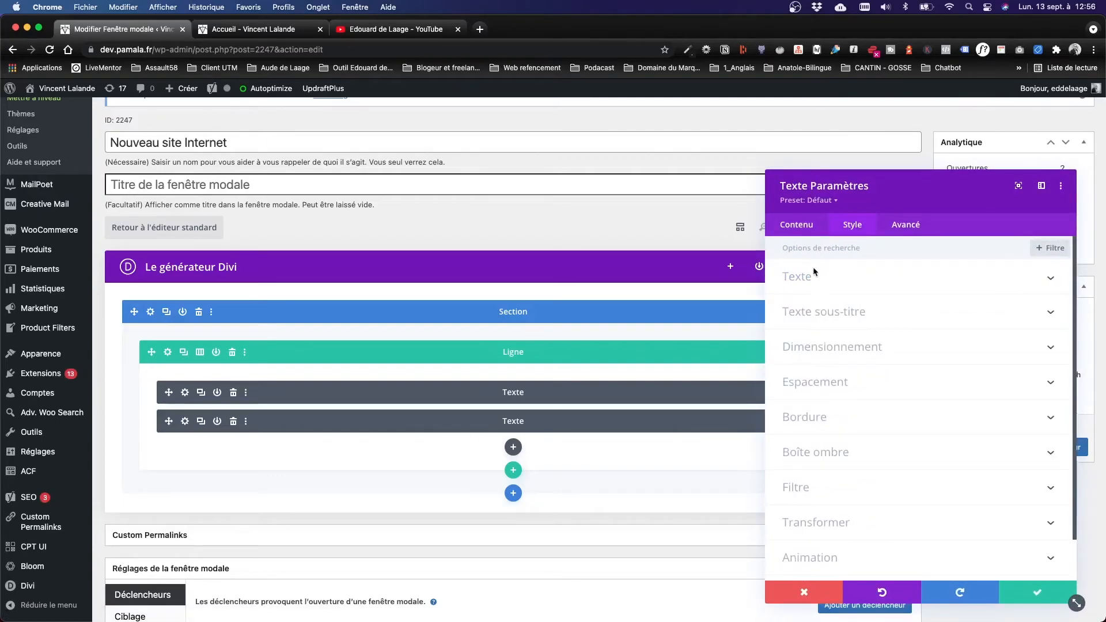
{"action": "left_click", "coordinate": [807, 286]}
{"action": "left_click", "coordinate": [841, 493]}
{"action": "left_click", "coordinate": [1022, 598]}
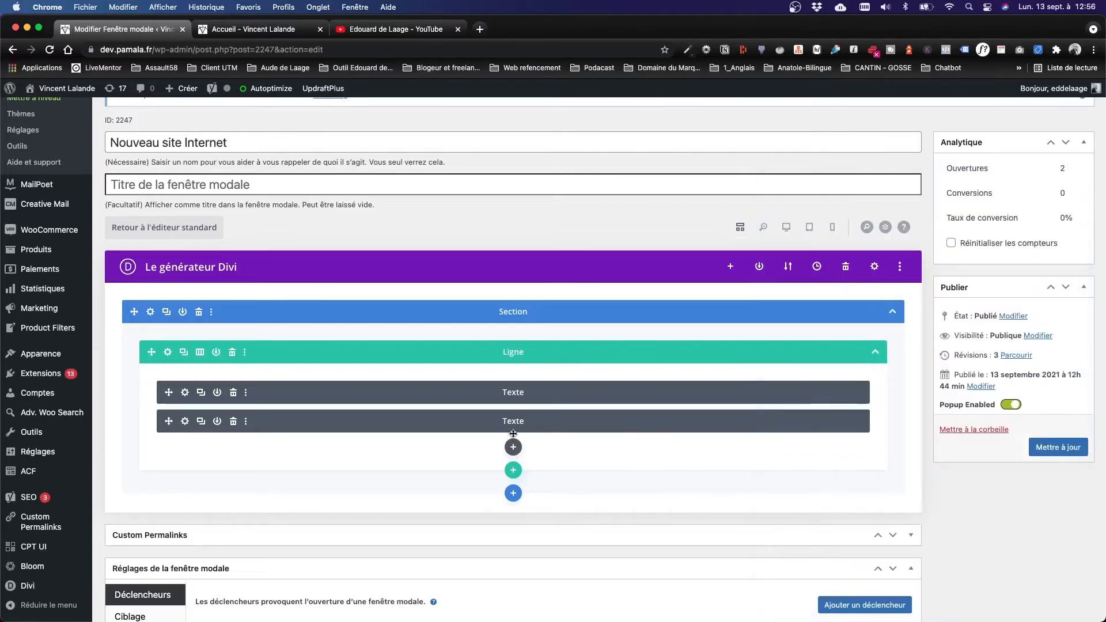
- Give the heading text module a transparent background and save its settings
{"action": "scroll", "coordinate": [532, 432], "scroll_direction": "down", "scroll_amount": 3}
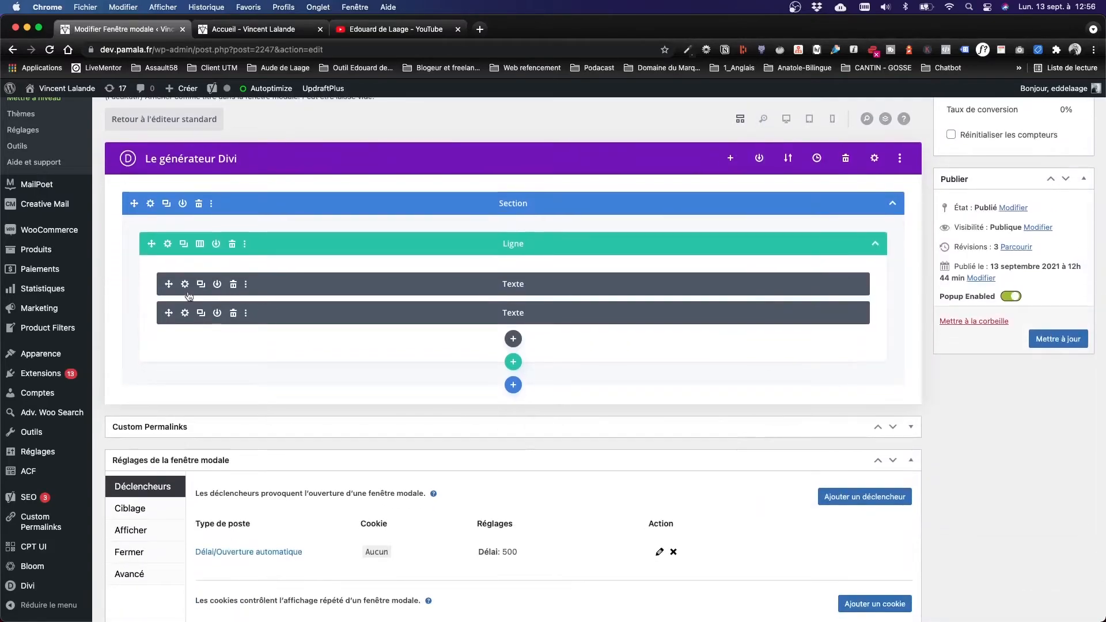
{"action": "left_click", "coordinate": [184, 285]}
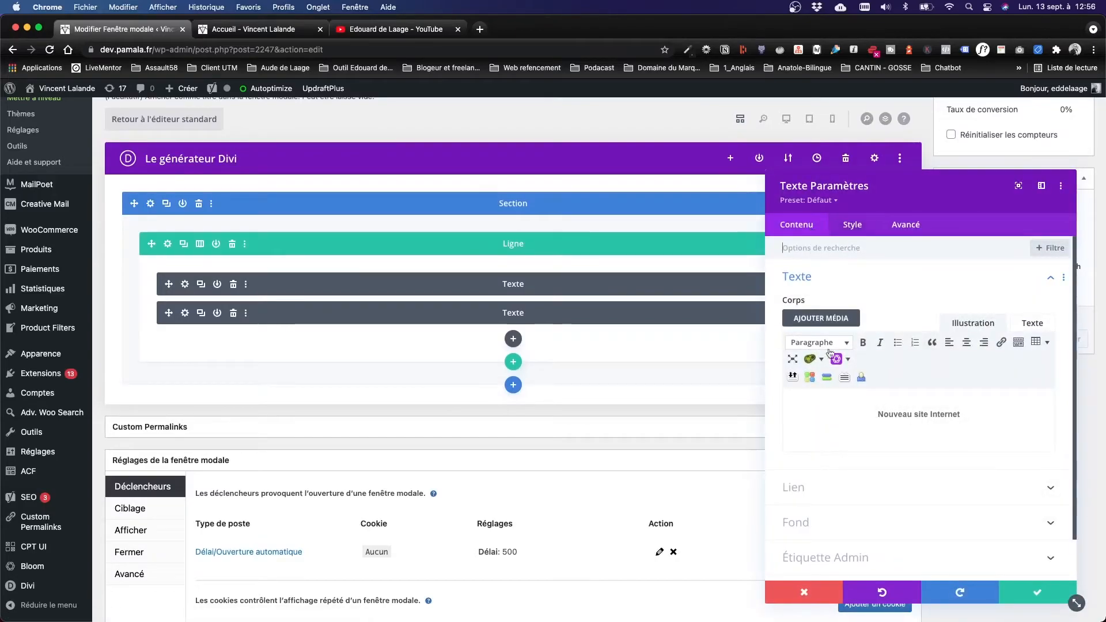
{"action": "left_click", "coordinate": [832, 518]}
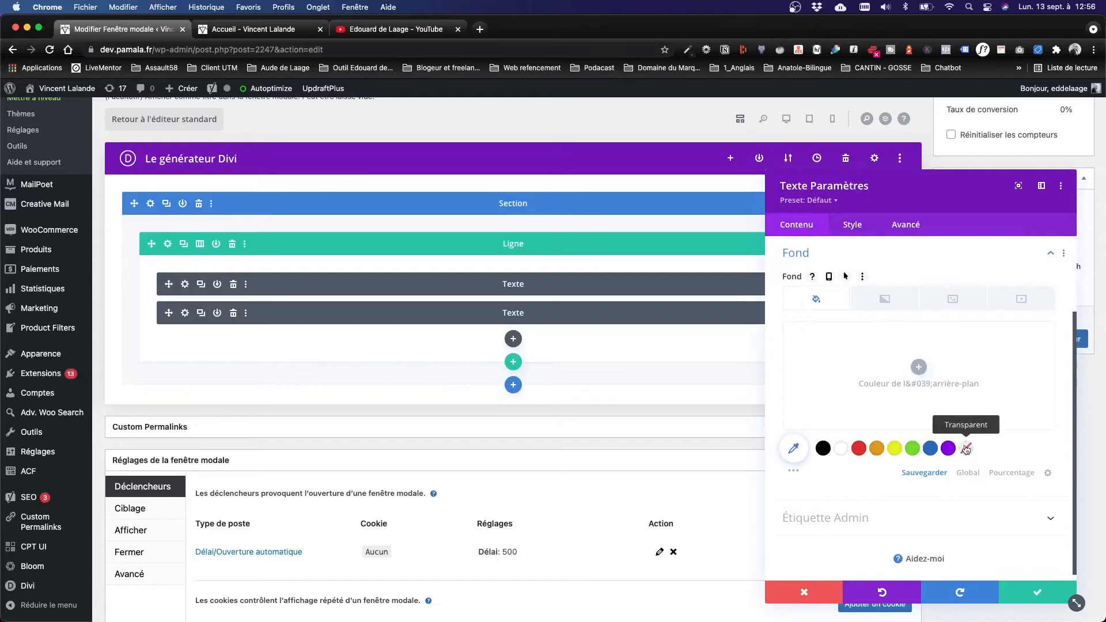
{"action": "left_click", "coordinate": [966, 449]}
{"action": "left_click", "coordinate": [1017, 591]}
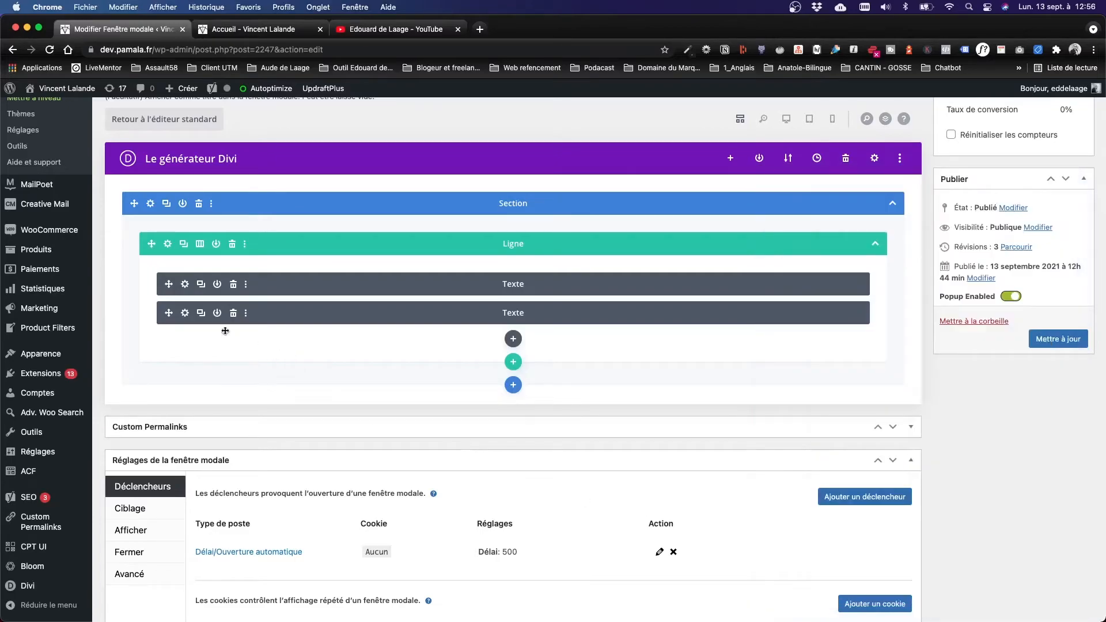
- Give the welcome message text module a transparent background and save its settings
{"action": "left_click", "coordinate": [185, 314]}
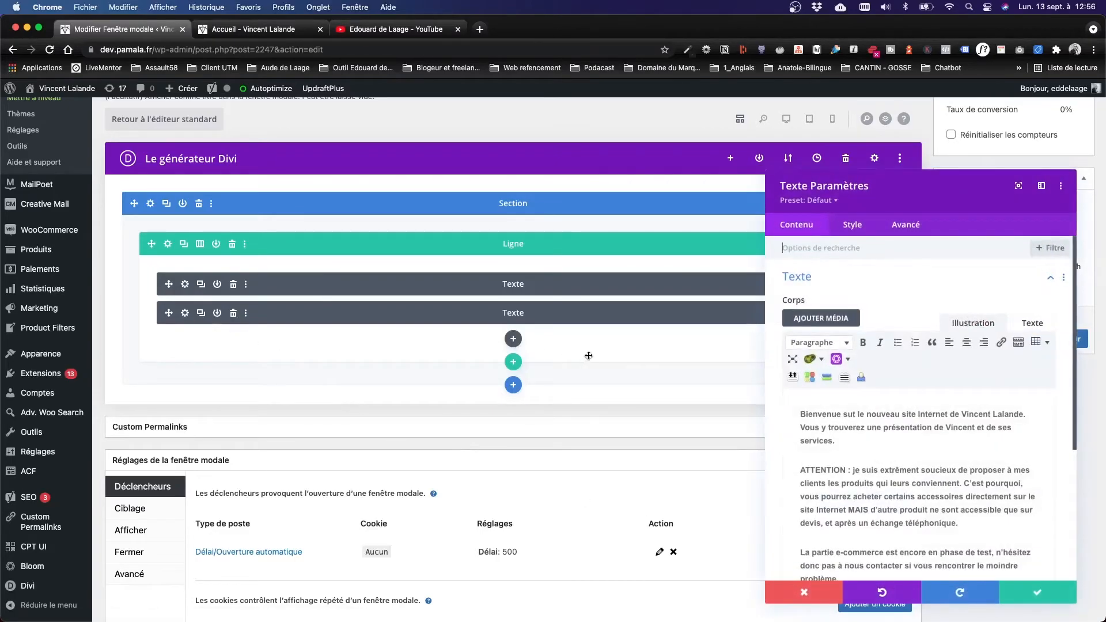
{"action": "left_click", "coordinate": [858, 233]}
{"action": "left_click", "coordinate": [802, 225]}
{"action": "scroll", "coordinate": [821, 422], "scroll_direction": "down", "scroll_amount": 4}
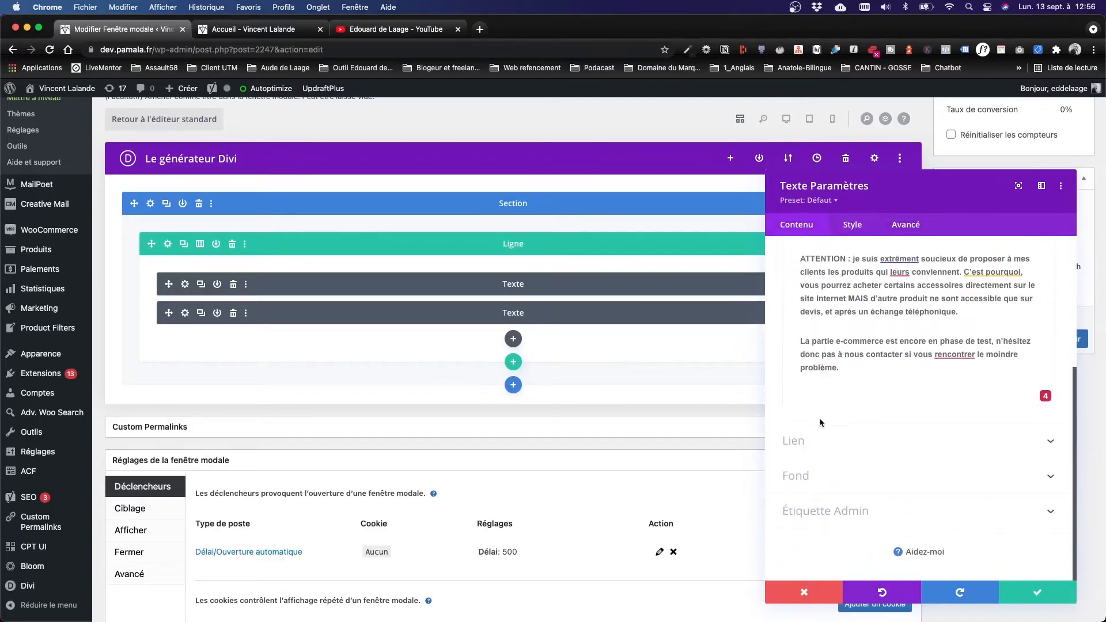
{"action": "left_click", "coordinate": [805, 475]}
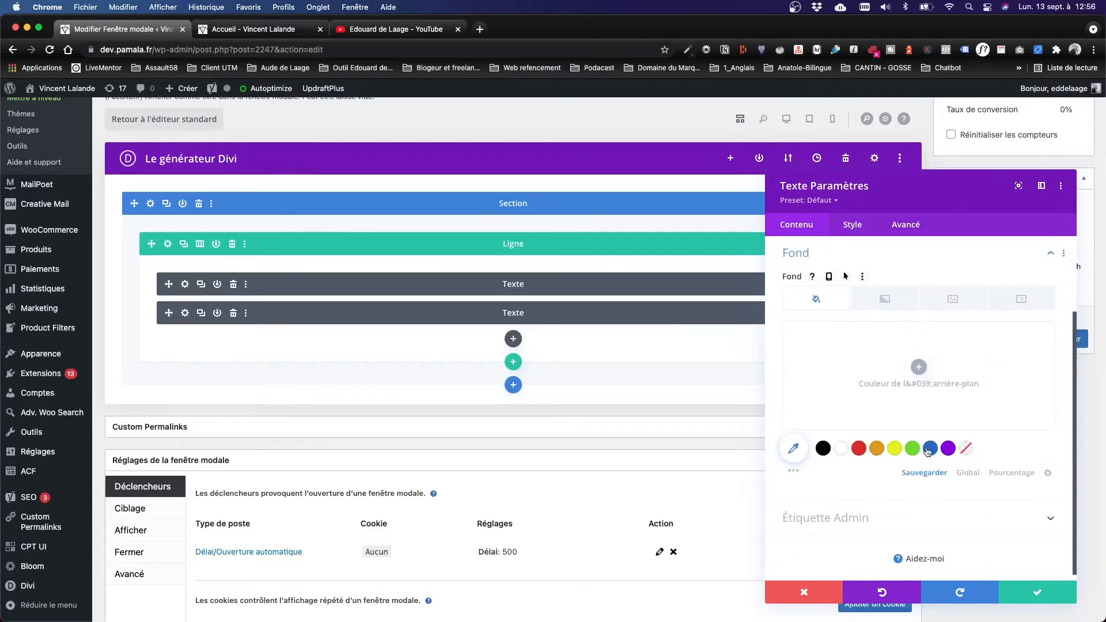
{"action": "left_click", "coordinate": [966, 448]}
{"action": "left_click", "coordinate": [1037, 588]}
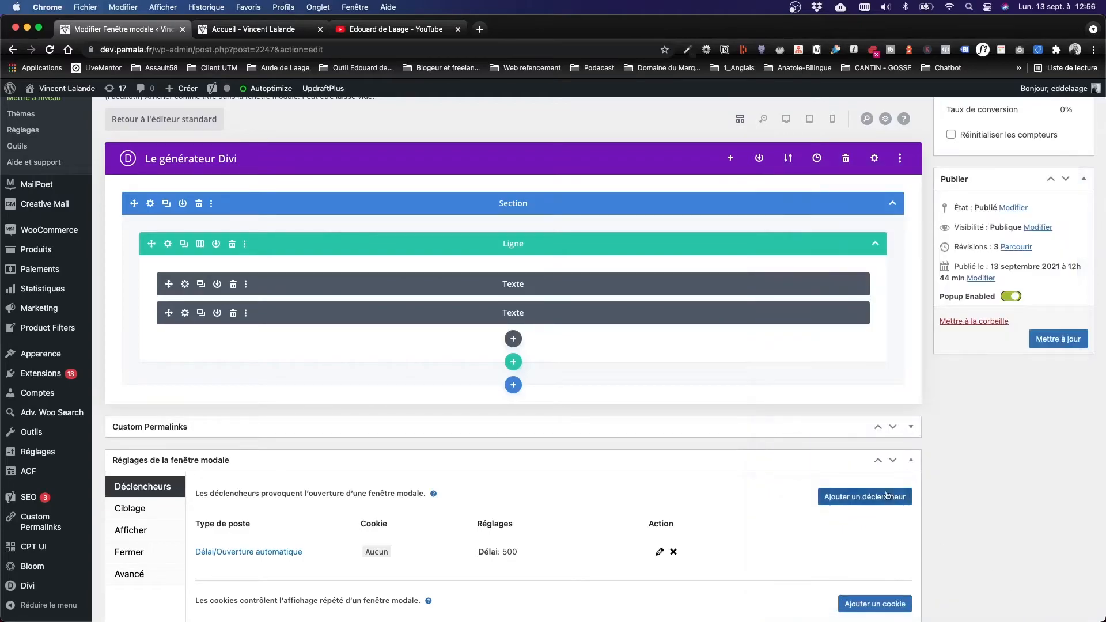
- Check the popup's assigned theme, update the popup, and reload the home page to see the new styling
{"action": "left_click", "coordinate": [125, 530]}
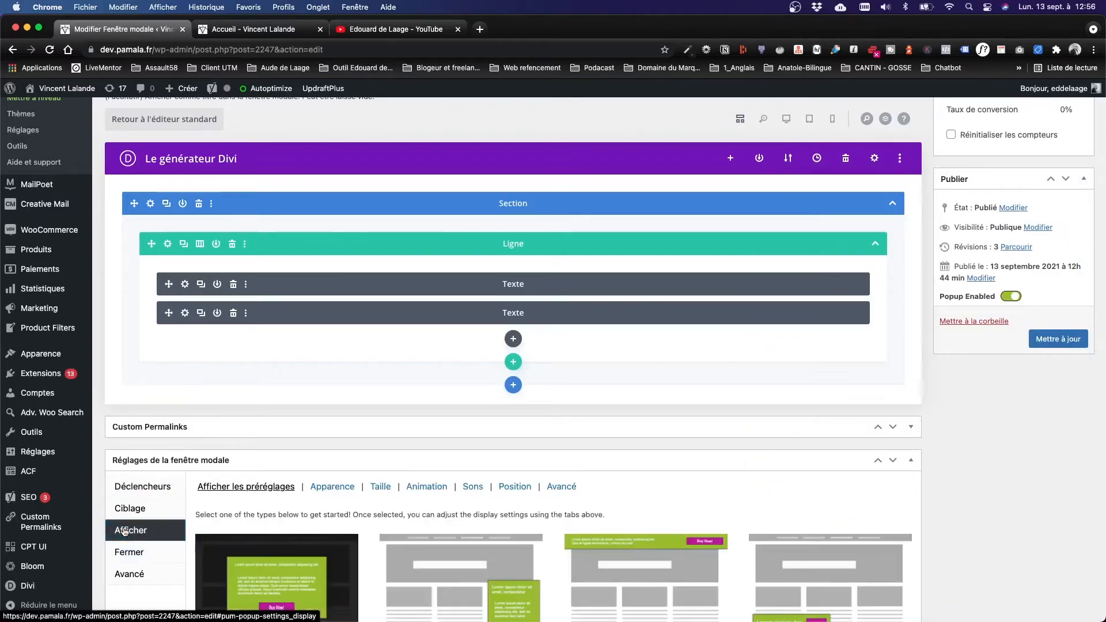
{"action": "left_click", "coordinate": [332, 486]}
{"action": "scroll", "coordinate": [335, 499], "scroll_direction": "down", "scroll_amount": 2}
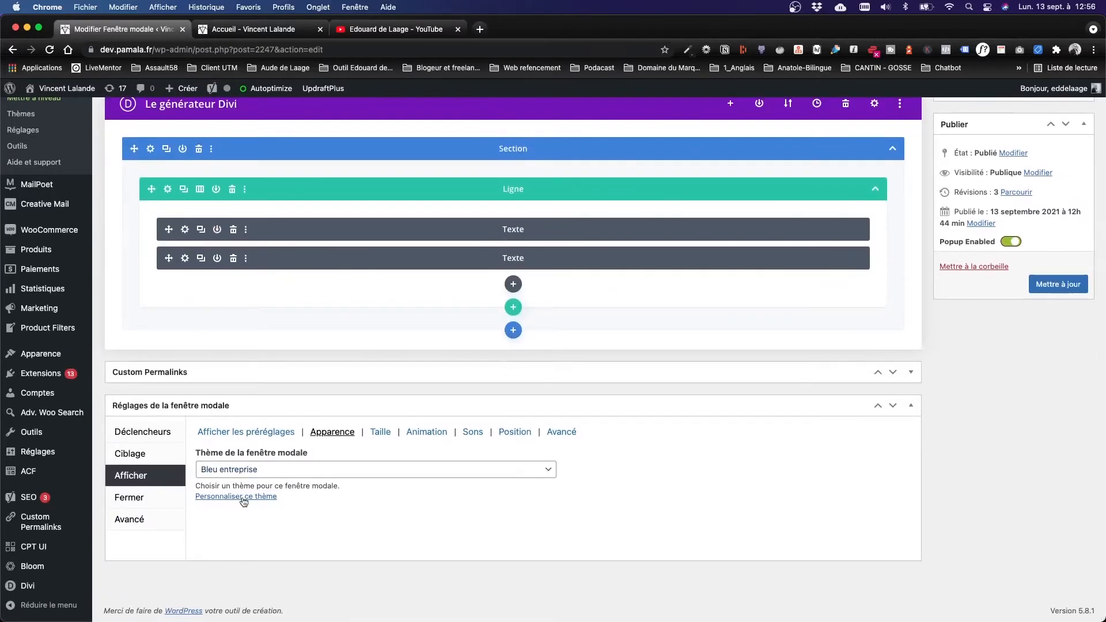
{"action": "left_click", "coordinate": [1051, 288]}
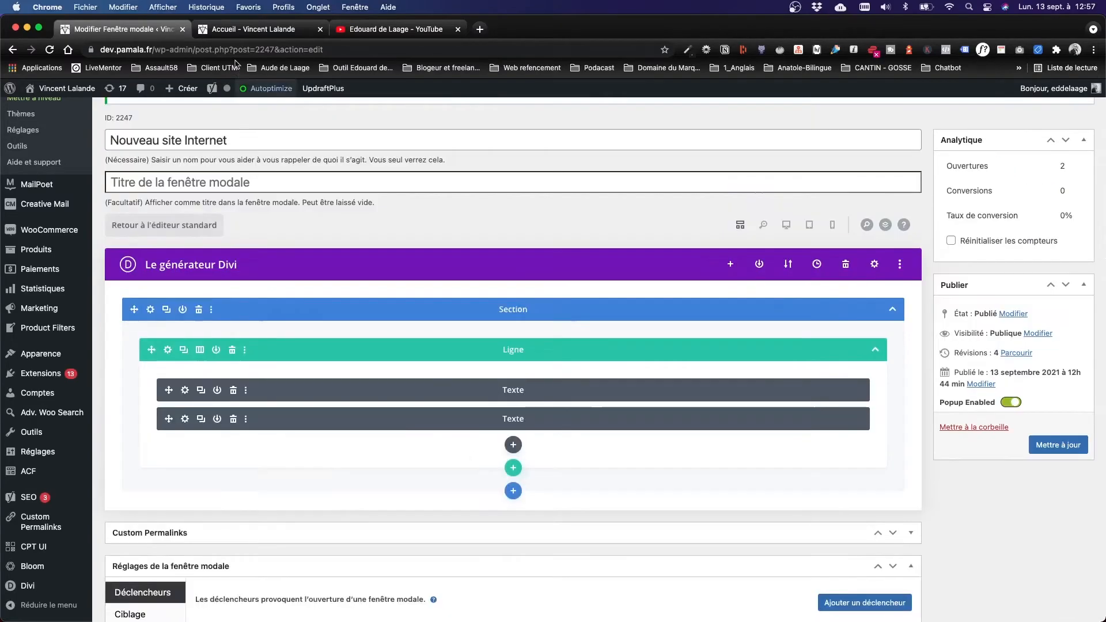
{"action": "left_click", "coordinate": [234, 32]}
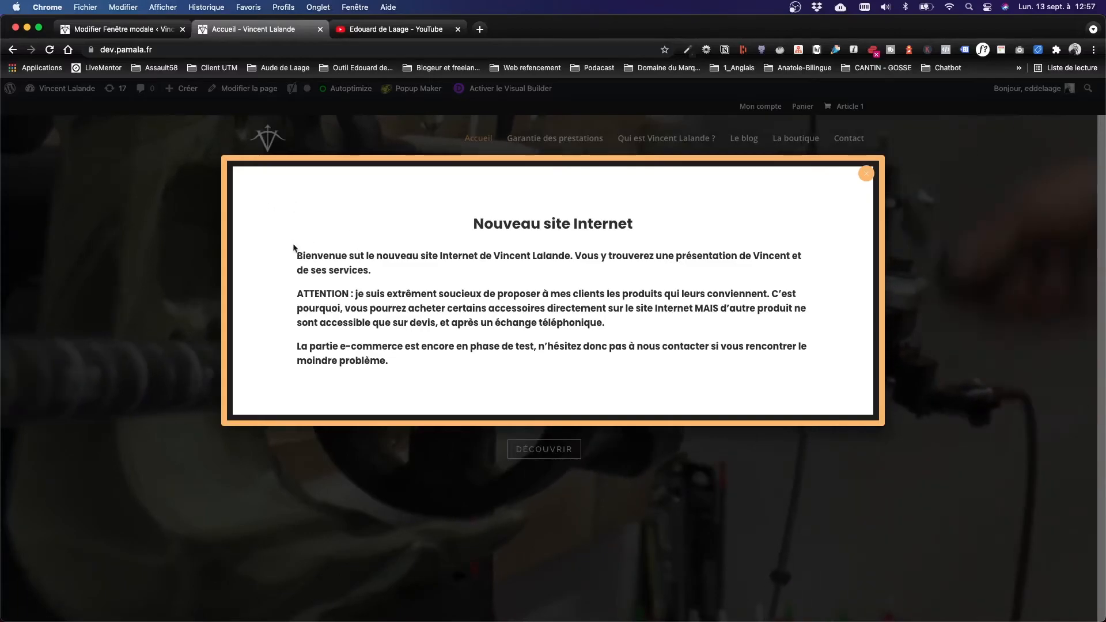
{"action": "key", "text": "super+r"}
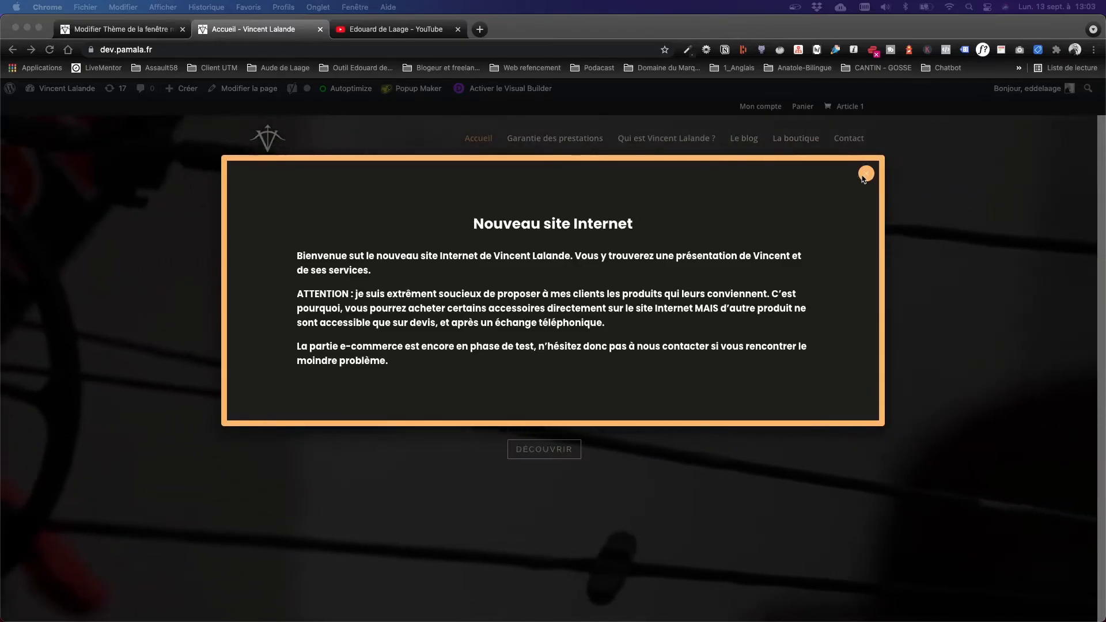
- Test the popup on the home page by closing it, reloading the page and closing it again
{"action": "left_click", "coordinate": [867, 174]}
{"action": "left_click", "coordinate": [866, 174]}
{"action": "key", "text": "super+r"}
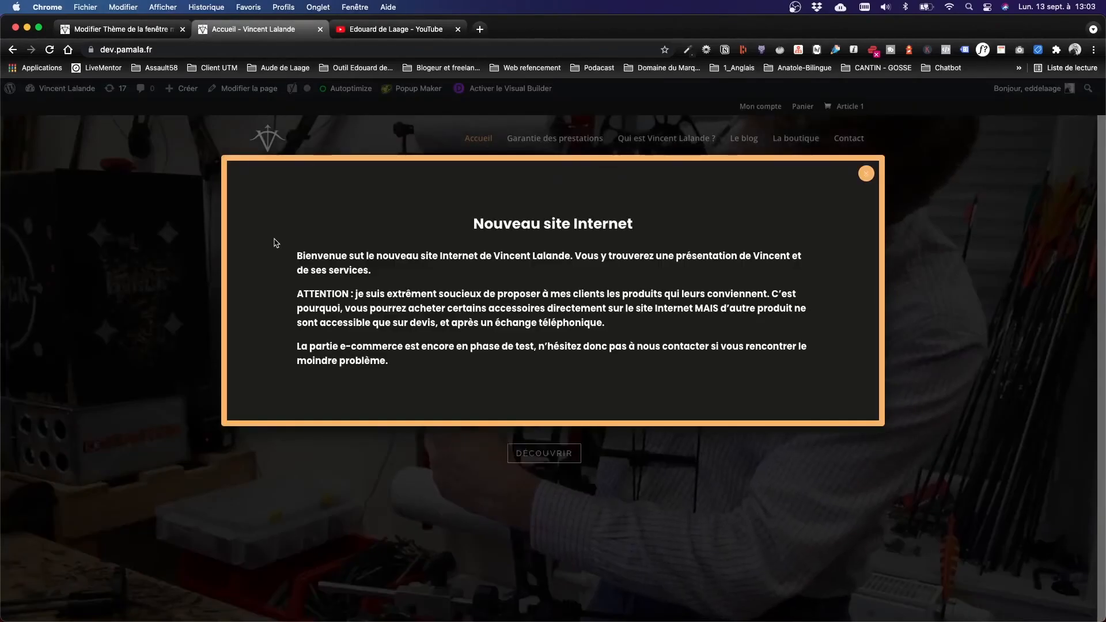
{"action": "left_click", "coordinate": [866, 173]}
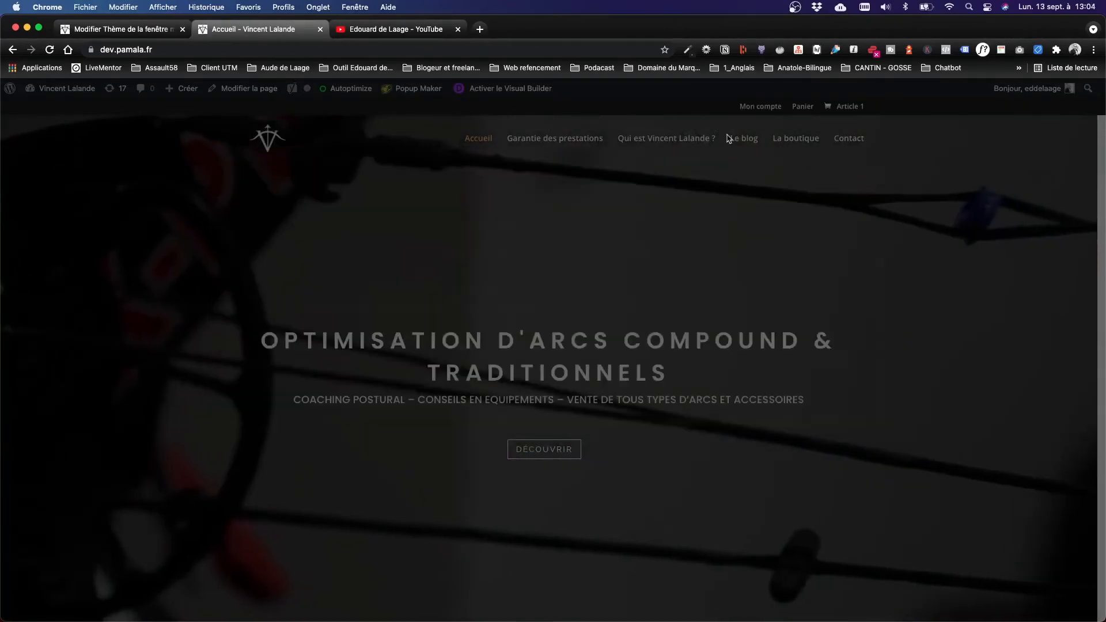
- Go back from the home page to the popup administration and open the enabled "Nouveau site Internet" popup for editing
{"action": "left_click", "coordinate": [153, 32]}
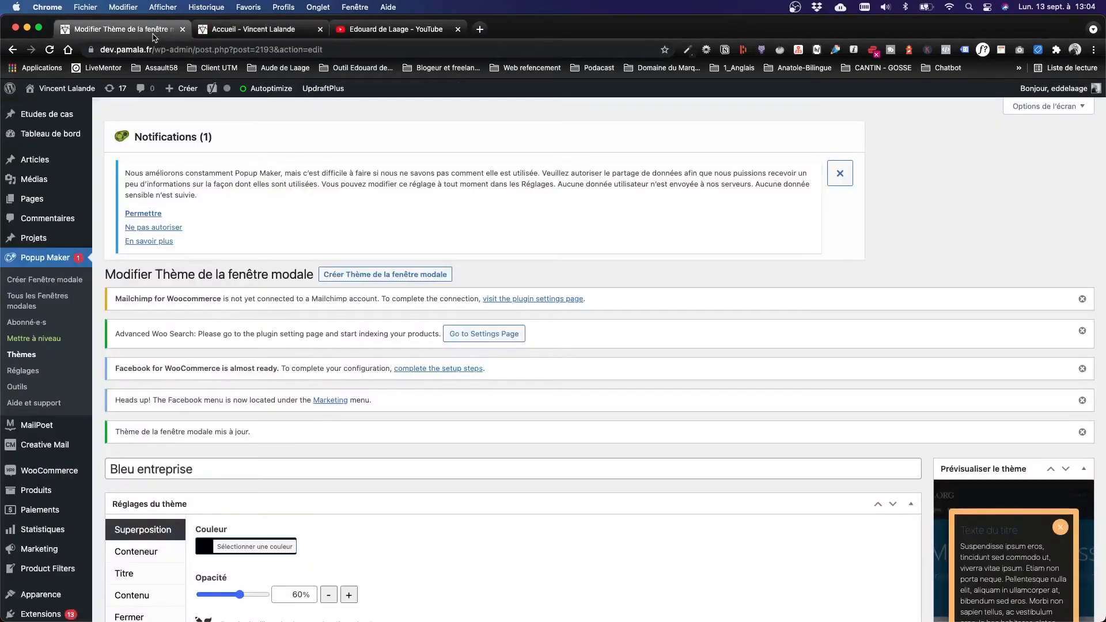
{"action": "scroll", "coordinate": [502, 470], "scroll_direction": "down", "scroll_amount": 10}
{"action": "scroll", "coordinate": [481, 464], "scroll_direction": "up", "scroll_amount": 3}
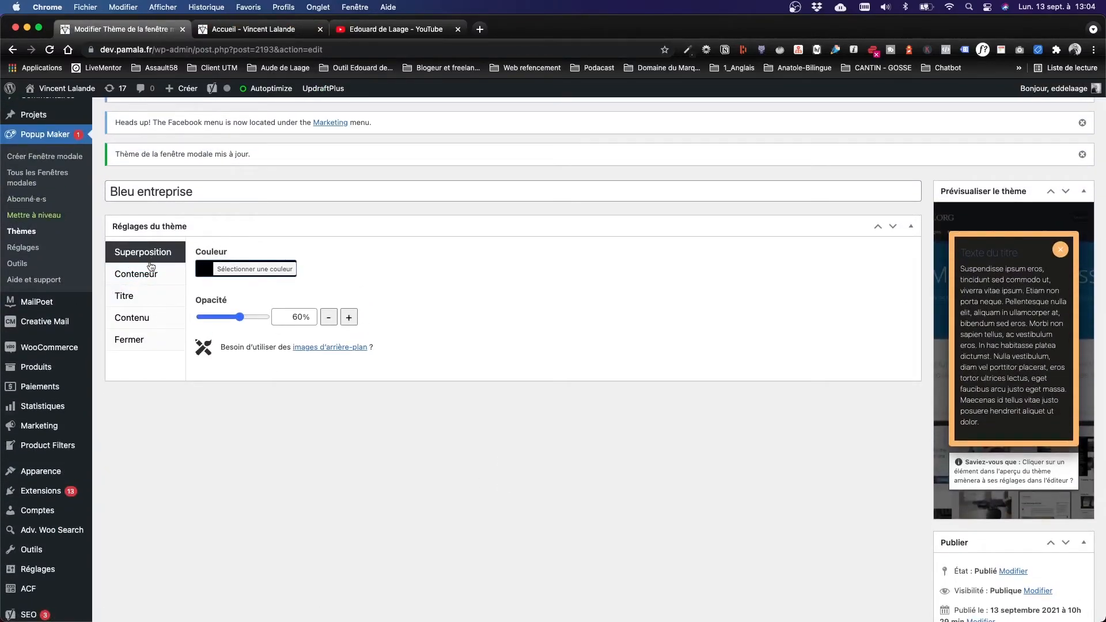
{"action": "left_click", "coordinate": [19, 175]}
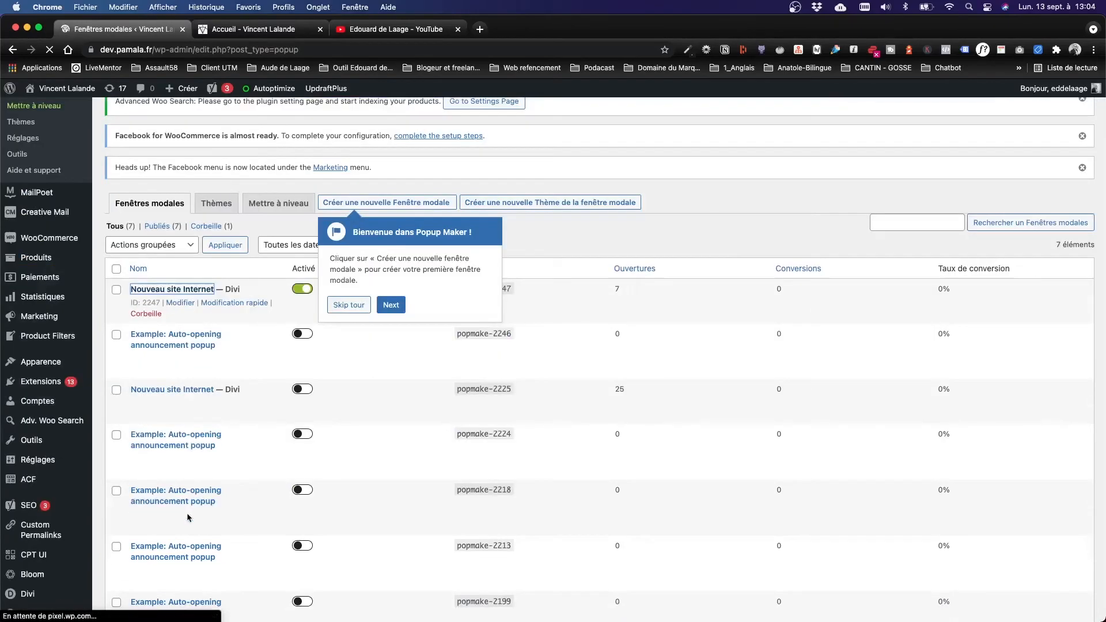
{"action": "left_click", "coordinate": [171, 292]}
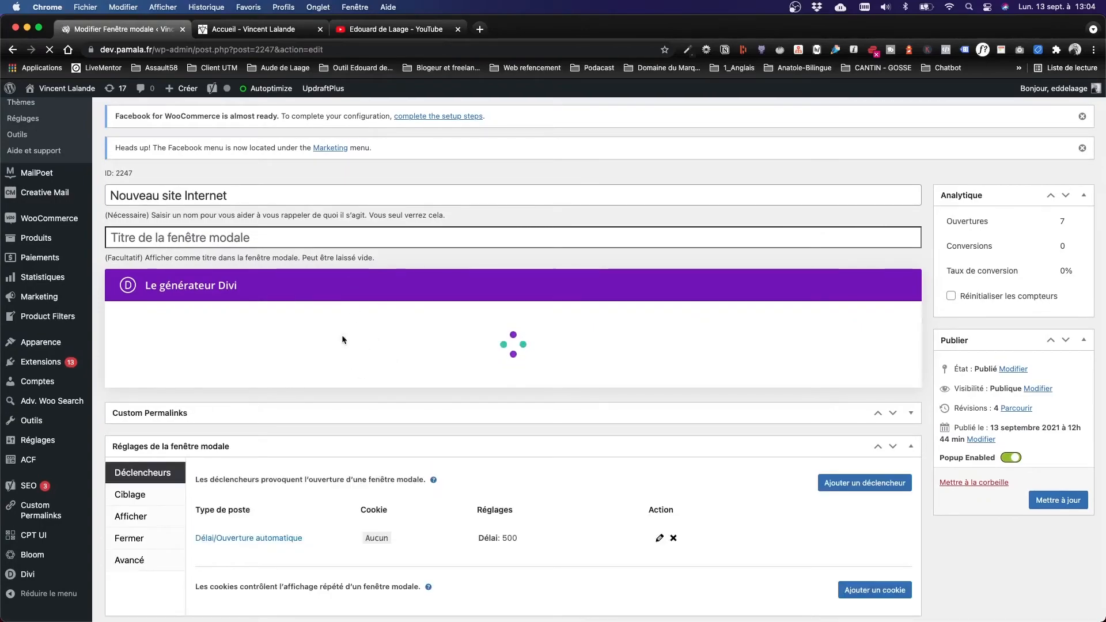
- Open the Bleu entreprise theme for customization from the popup's appearance settings
{"action": "left_click", "coordinate": [136, 514]}
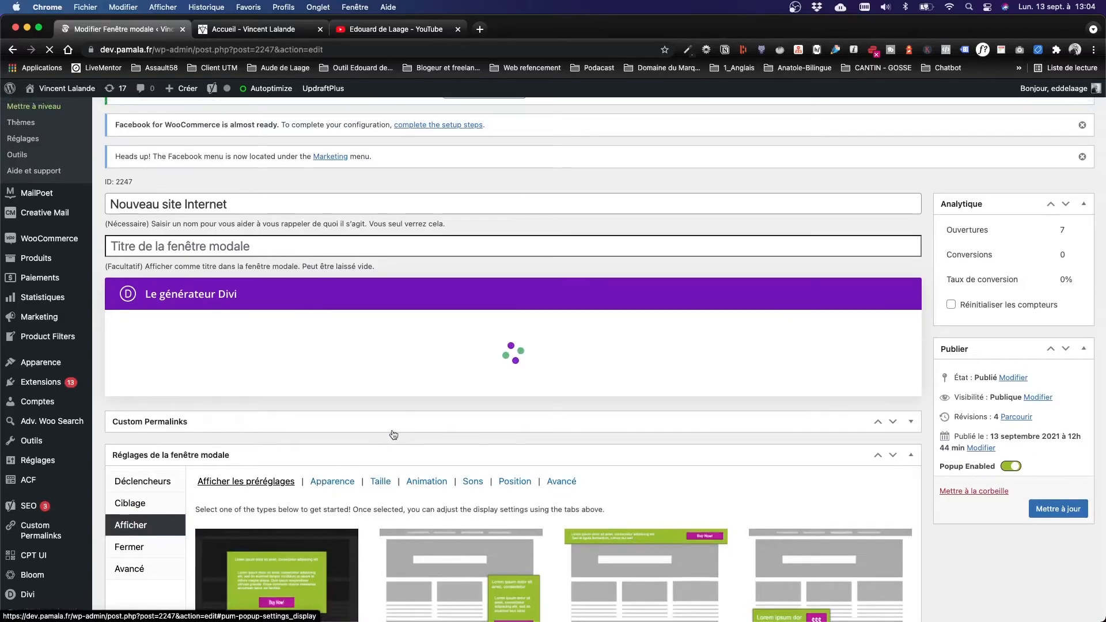
{"action": "scroll", "coordinate": [392, 431], "scroll_direction": "down", "scroll_amount": 3}
{"action": "scroll", "coordinate": [392, 431], "scroll_direction": "down", "scroll_amount": 2}
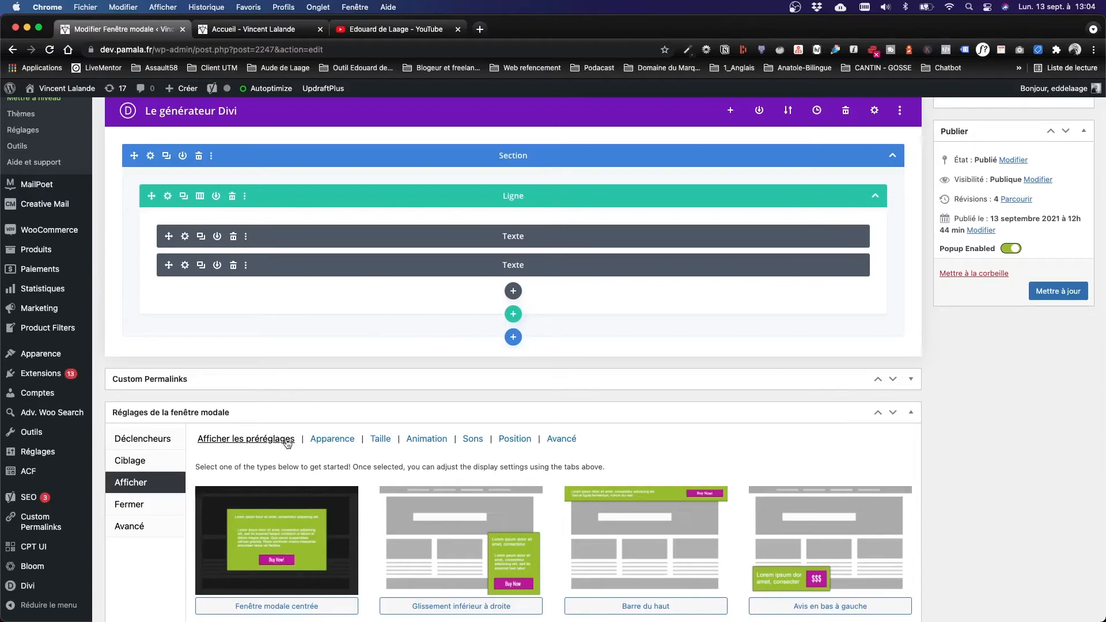
{"action": "left_click", "coordinate": [333, 439]}
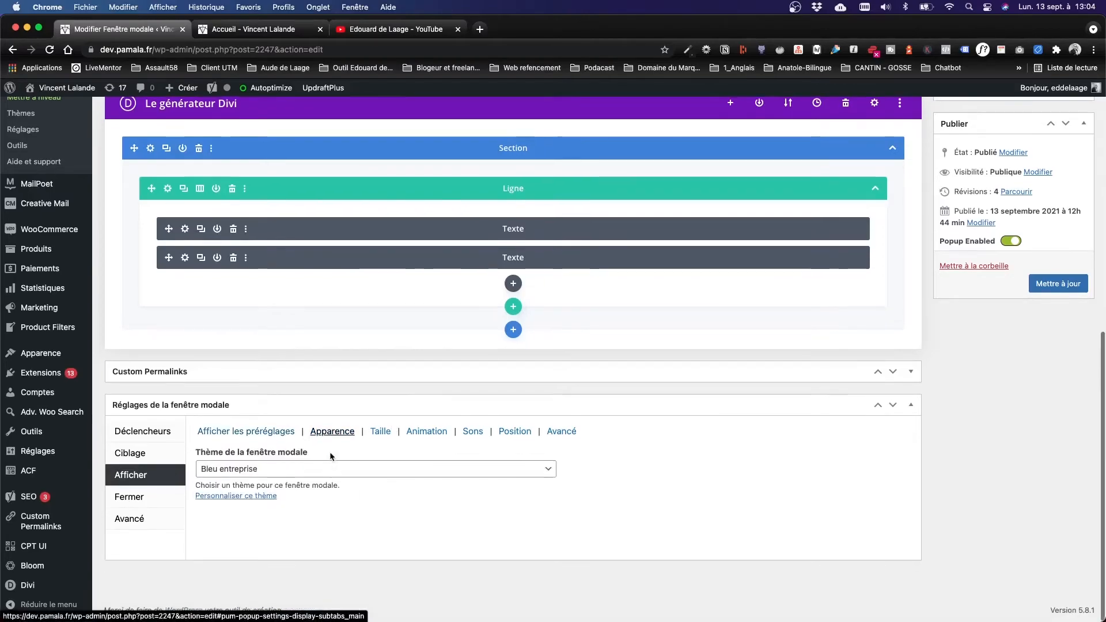
{"action": "left_click", "coordinate": [245, 499]}
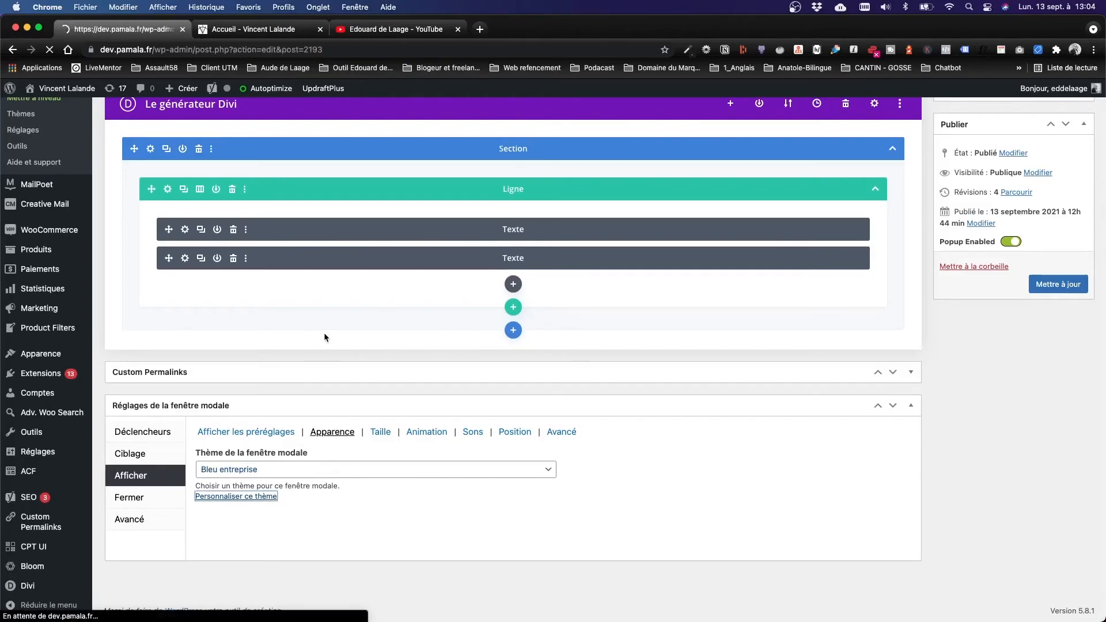
{"action": "scroll", "coordinate": [388, 398], "scroll_direction": "down", "scroll_amount": 4}
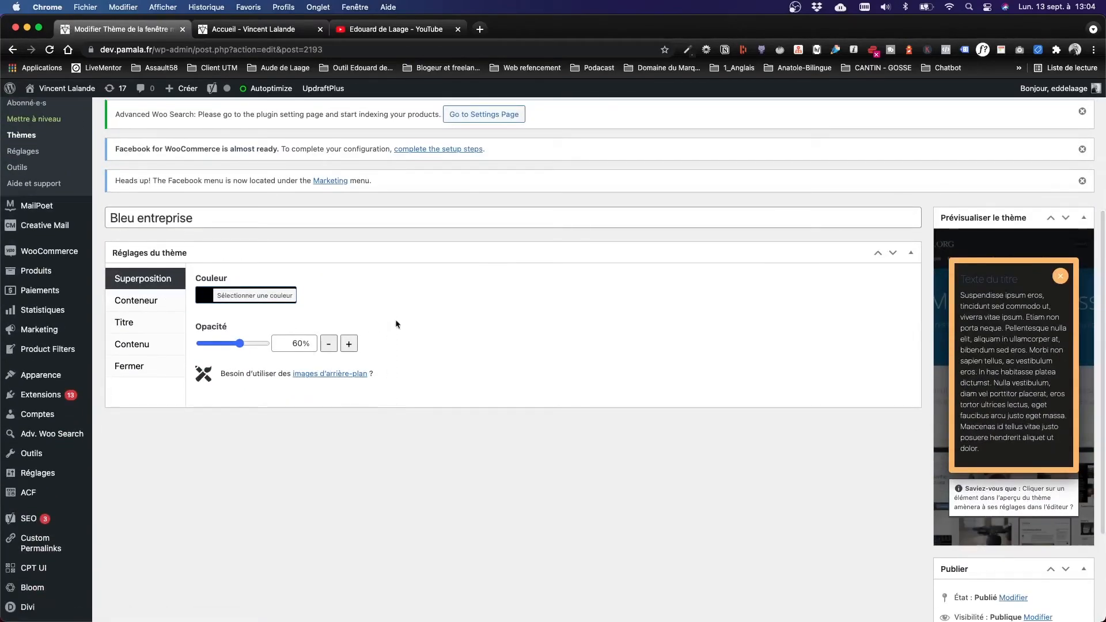